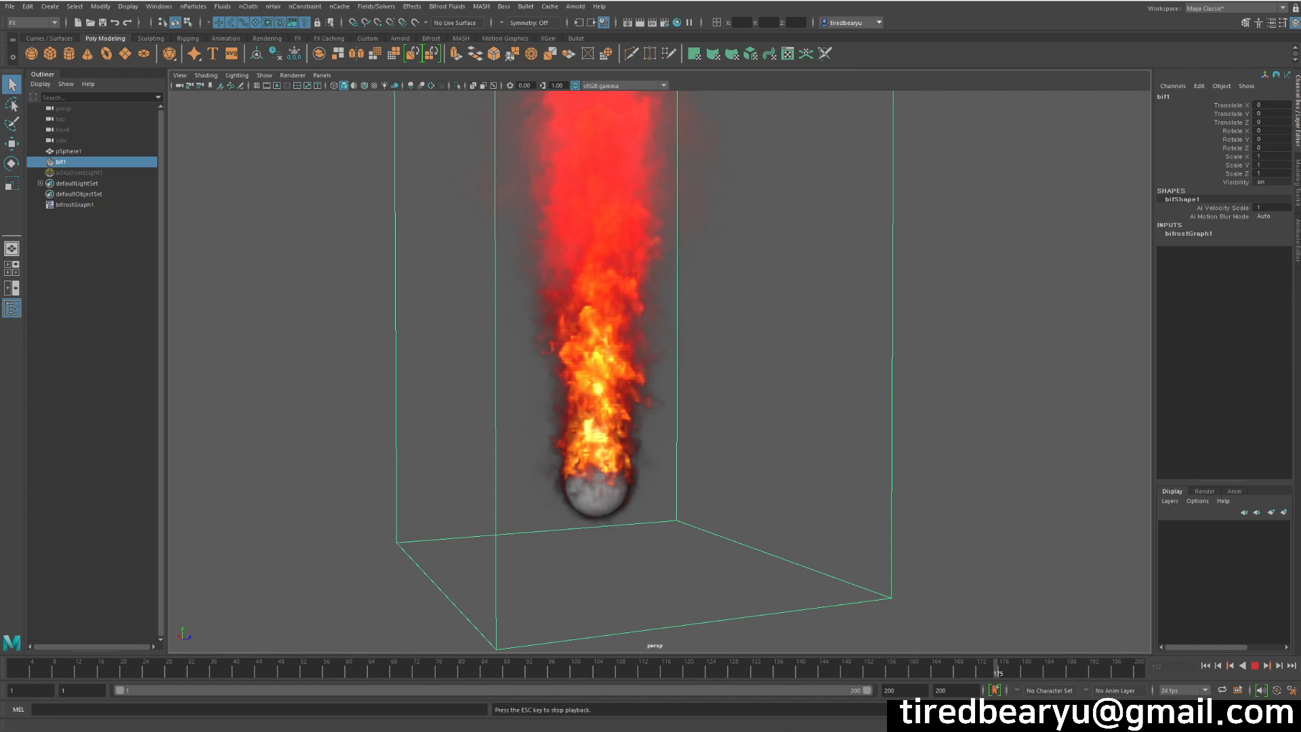
Step: Start a new empty scene in place of the fire simulation scene
left_click(1255, 665)
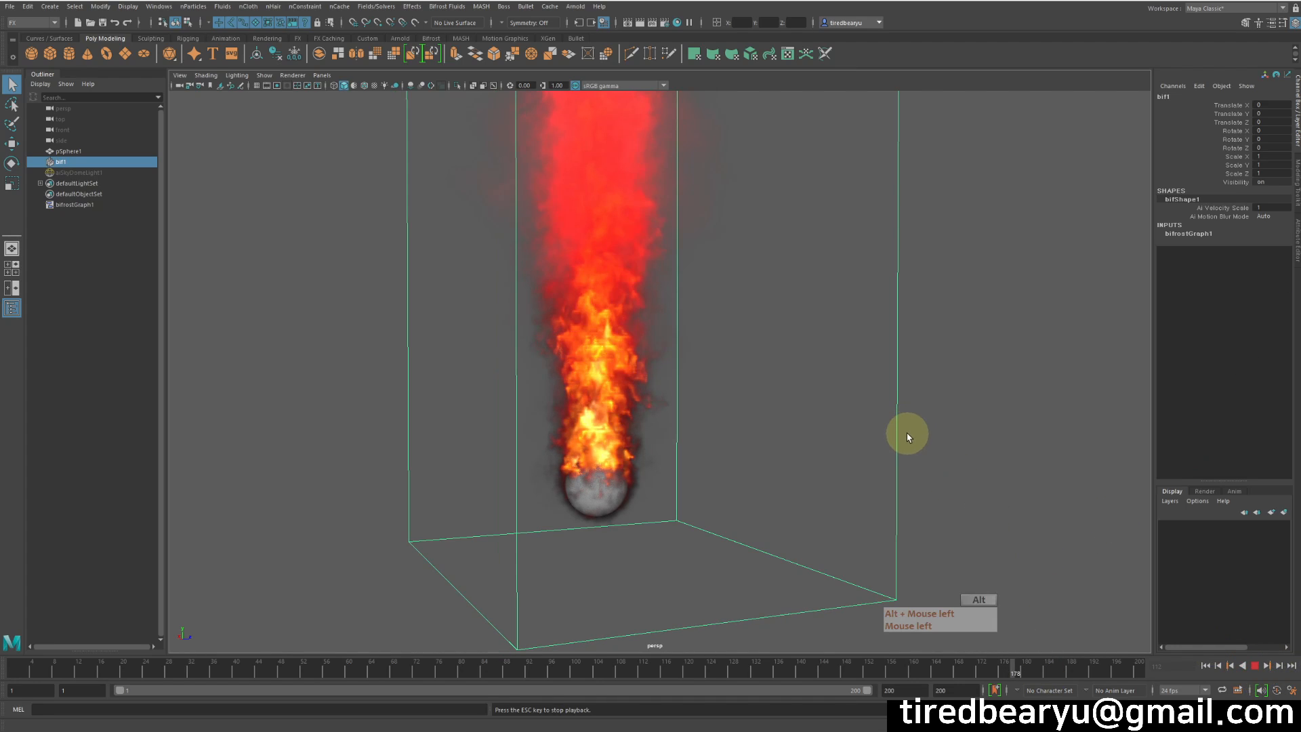
left_click_drag(906, 432, 924, 430, "alt")
key("ctrl+n")
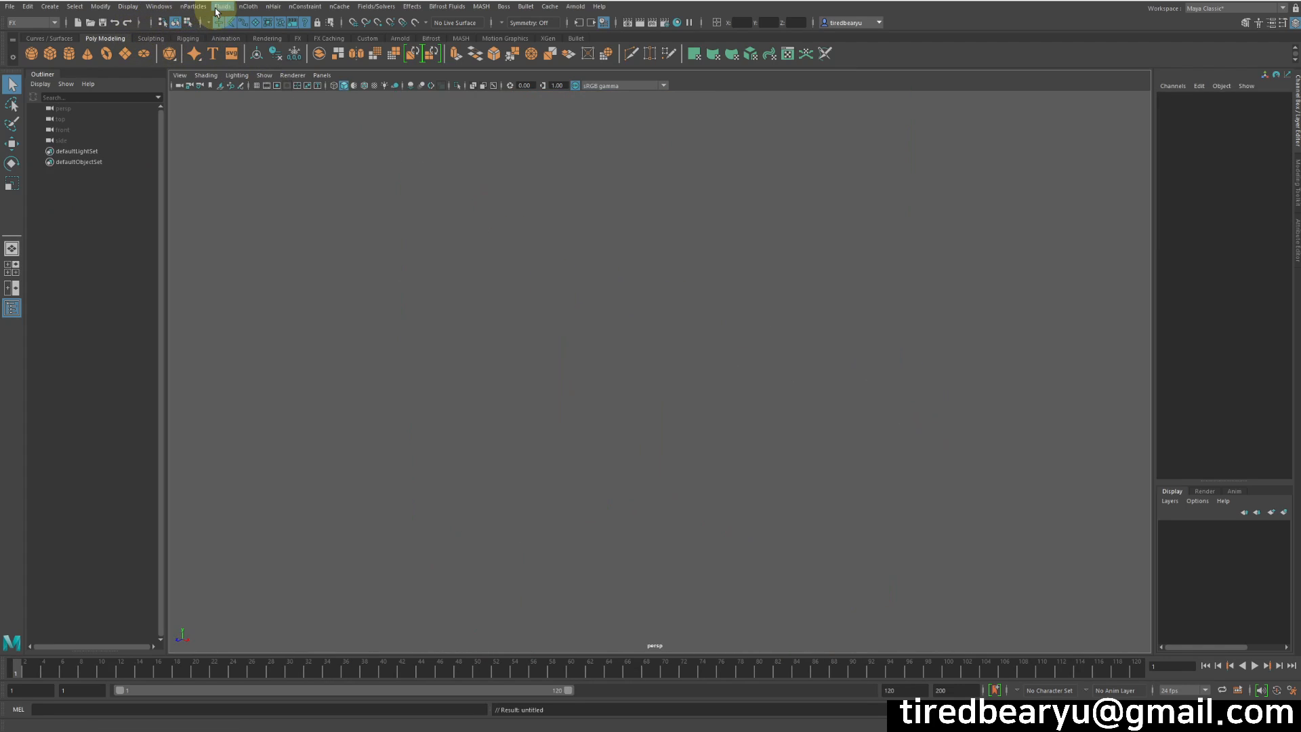
Step: Open the Bifrost Graph Editor and create a new graph
left_click(161, 8)
left_click(213, 149)
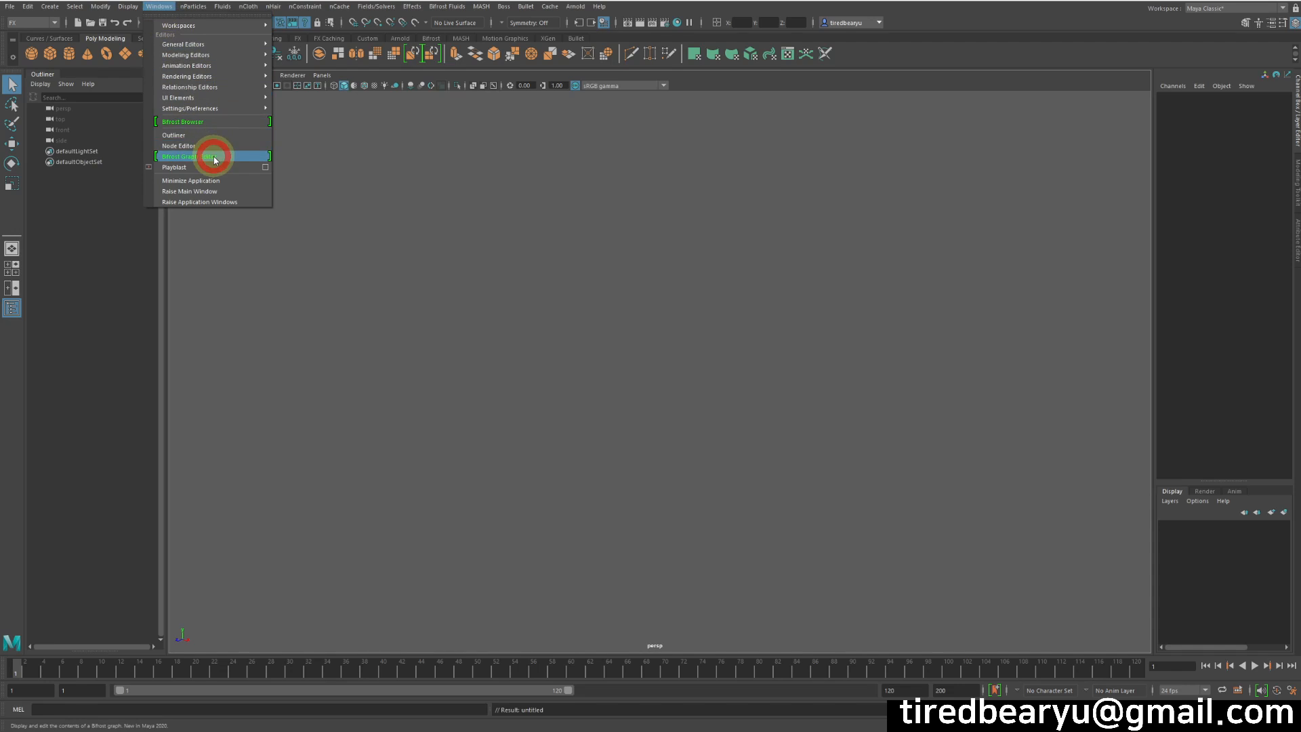
left_click_drag(339, 86, 1146, 108)
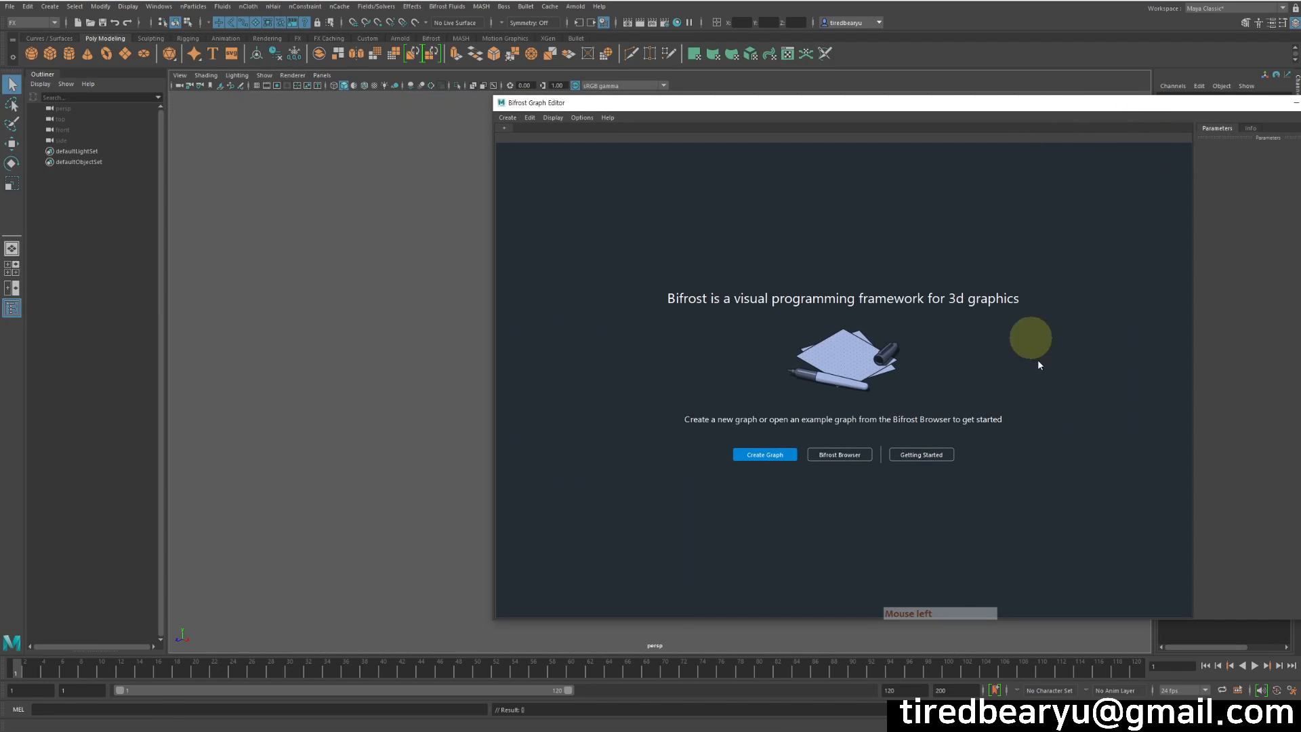
left_click(654, 102)
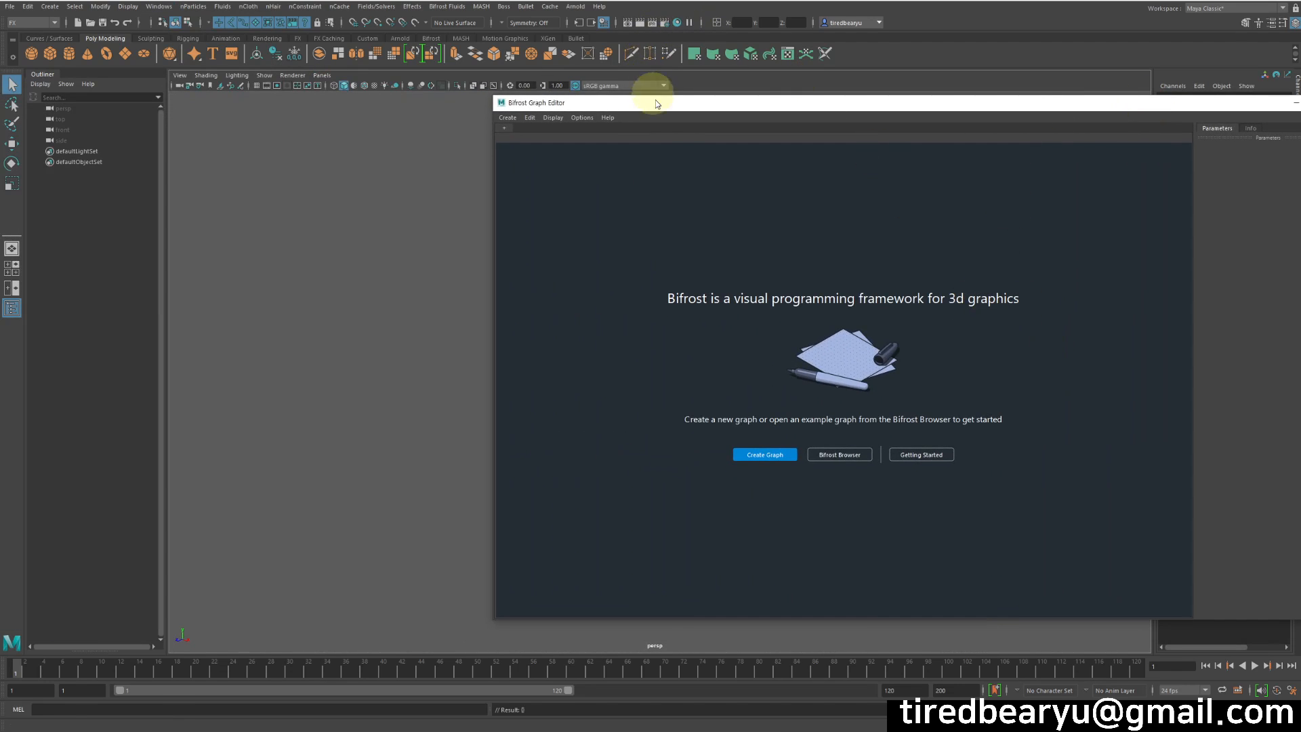
left_click(764, 454)
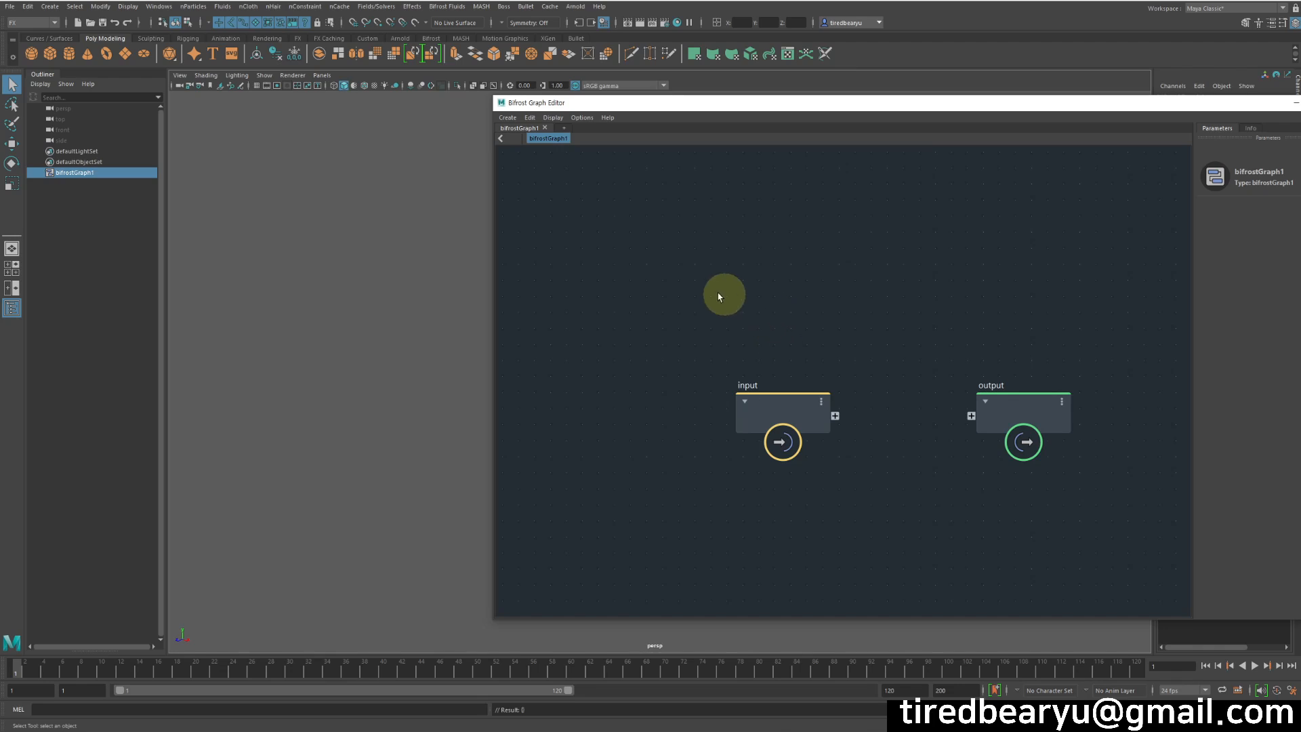
Step: Delete the default input node from the new Bifrost graph
left_click_drag(645, 271, 871, 524)
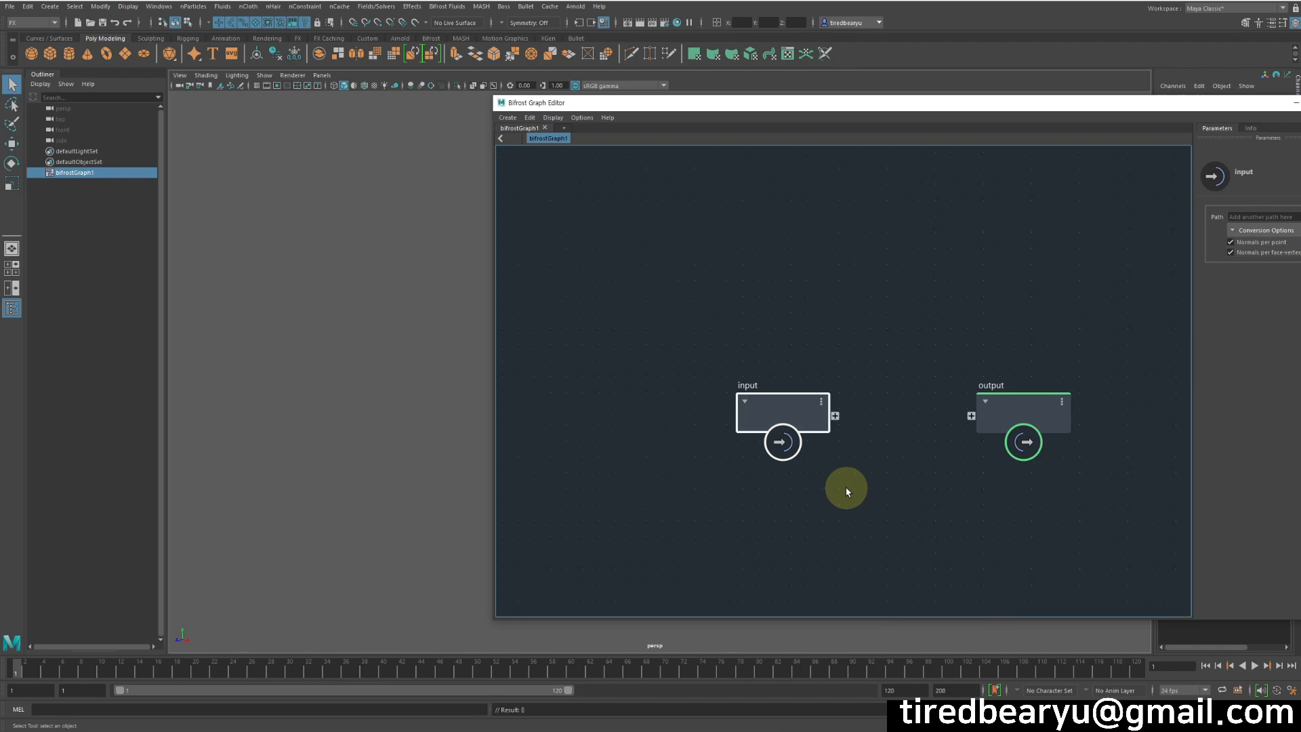
key("Delete")
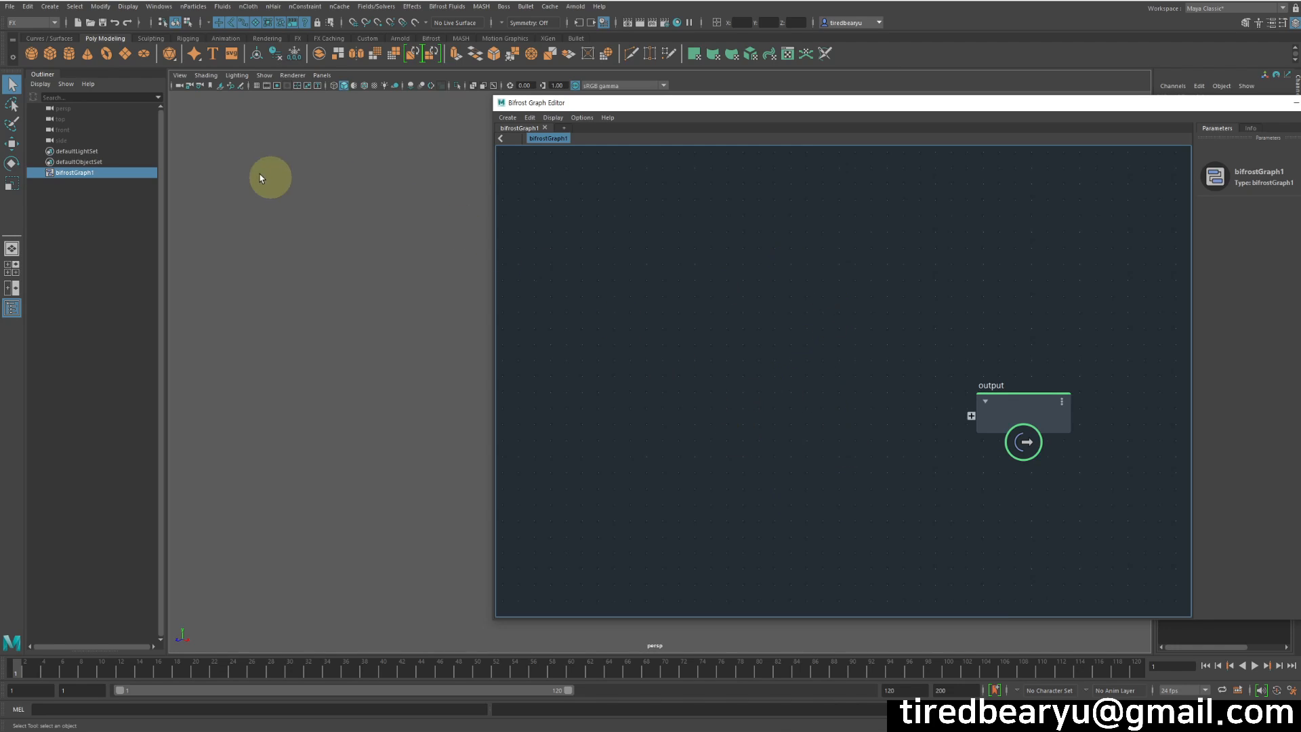
Step: Create a polygon cone and bring it into the Bifrost graph as a mesh input node
left_click(88, 54)
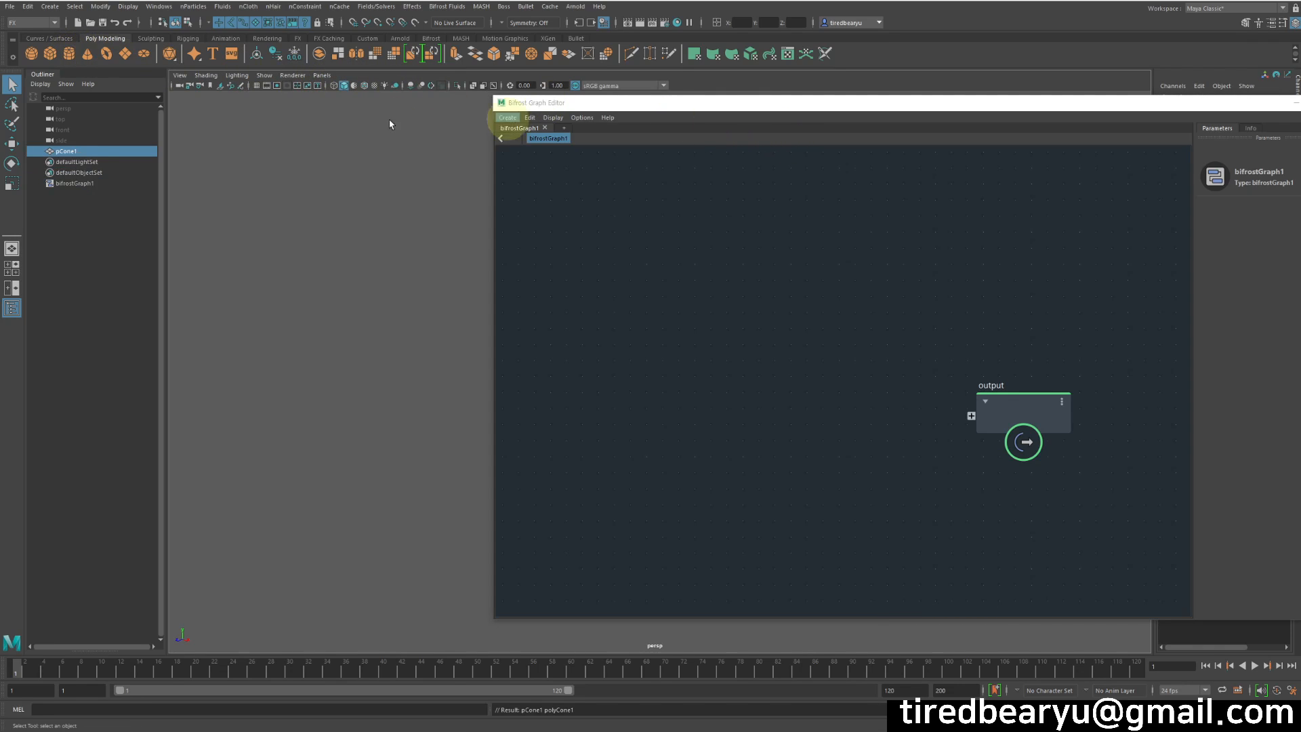
middle_click_drag(63, 153, 604, 325)
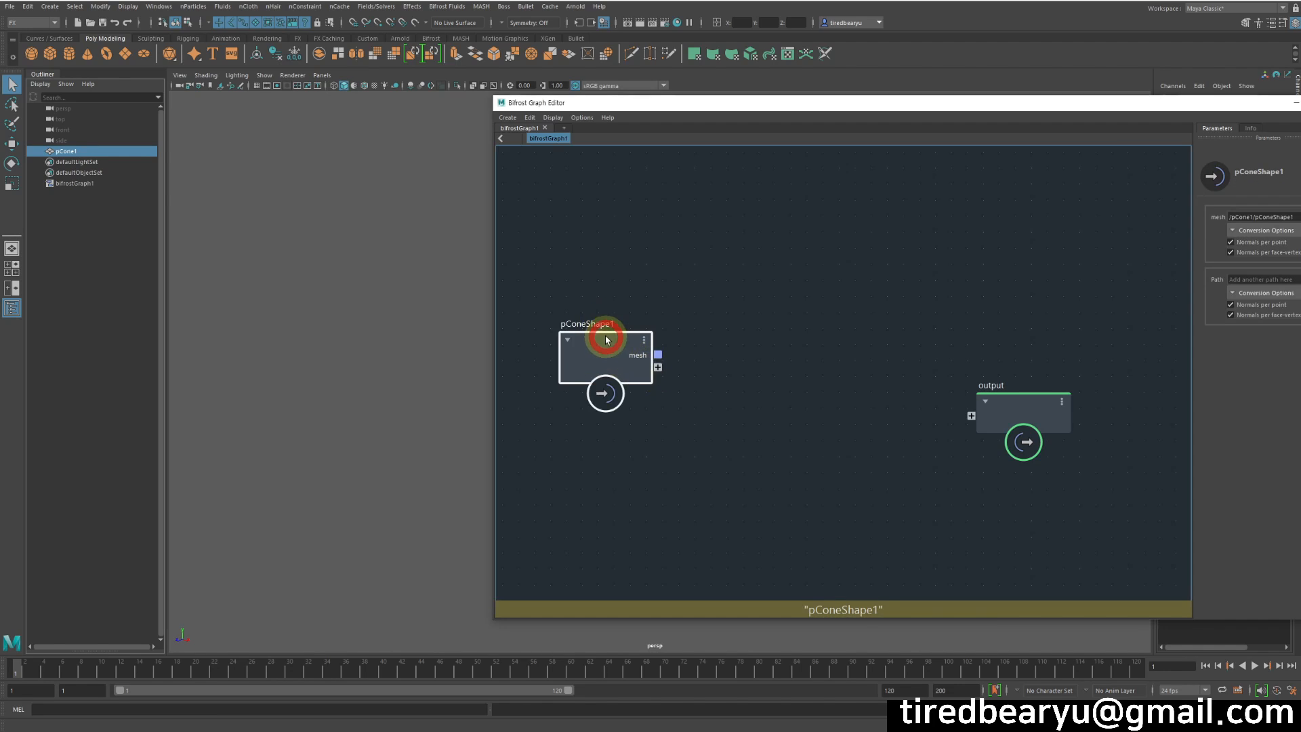
left_click_drag(607, 340, 629, 311)
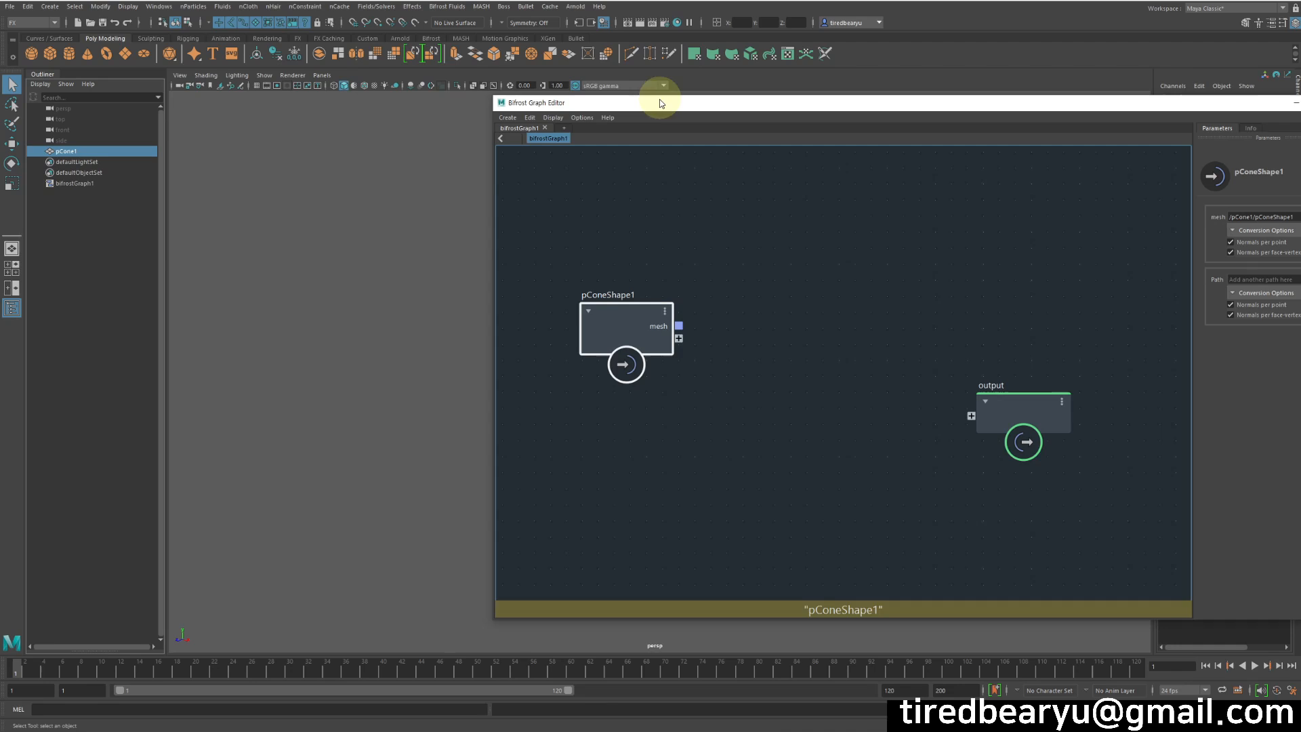
Step: Place and widen the graph editor window beside the cone so that the cone stays in view in the viewport
left_click_drag(660, 100, 902, 102)
middle_click_drag(557, 385, 461, 395, "alt")
left_click_drag(461, 396, 490, 374, "alt")
right_click_drag(489, 374, 542, 380, "alt")
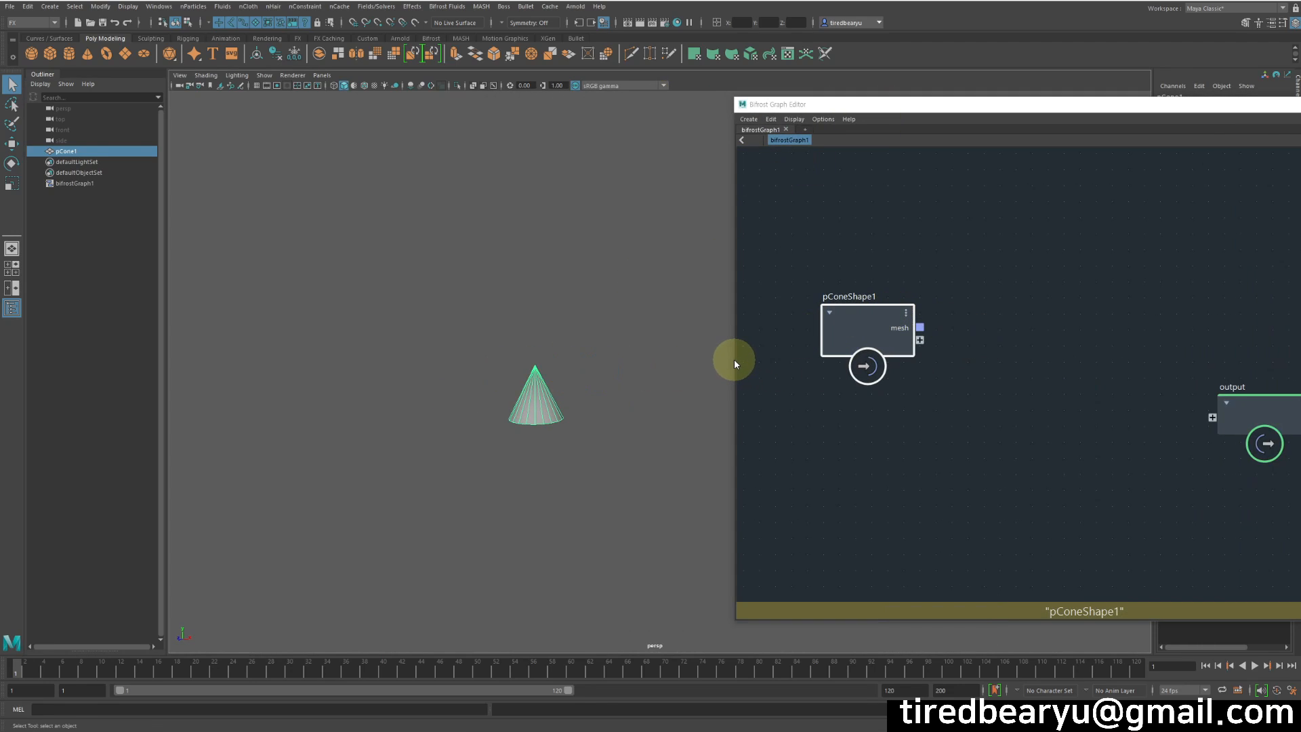
left_click_drag(736, 360, 658, 349, "alt")
left_click_drag(554, 332, 372, 290, "alt")
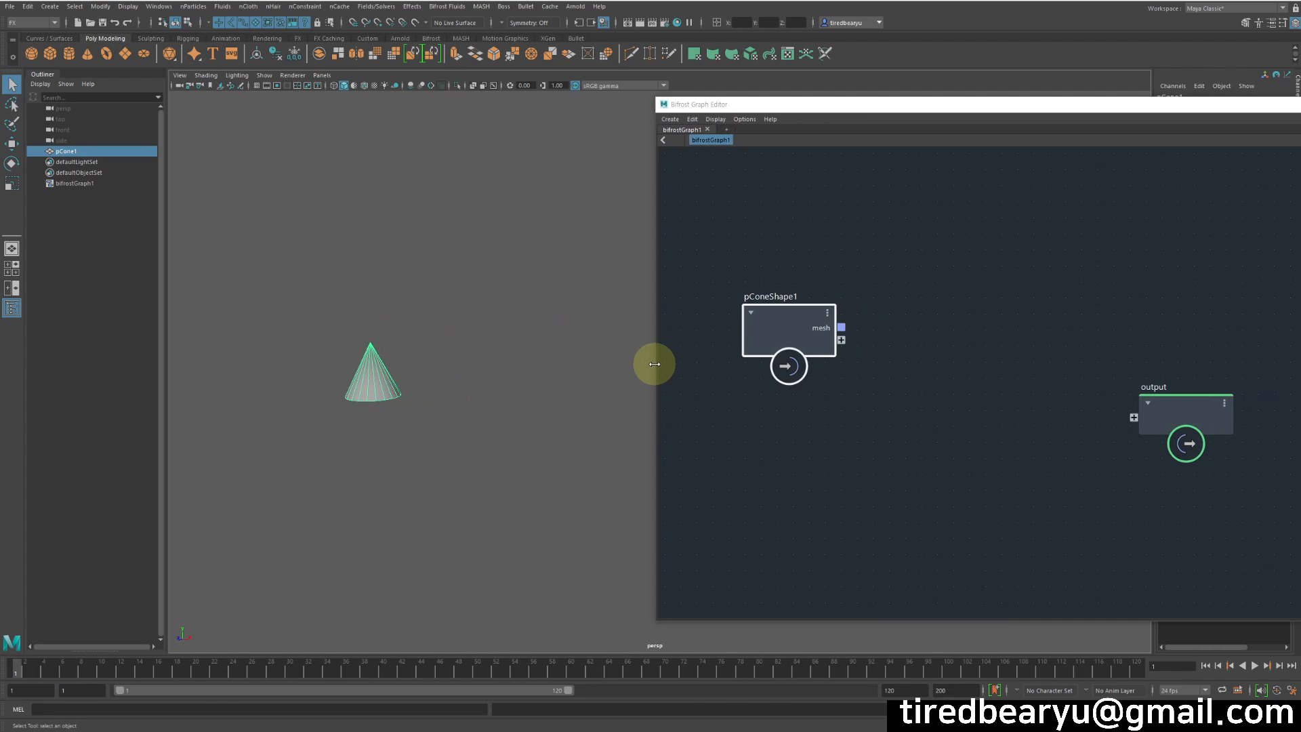
left_click_drag(655, 364, 561, 354)
left_click_drag(494, 328, 523, 372, "alt")
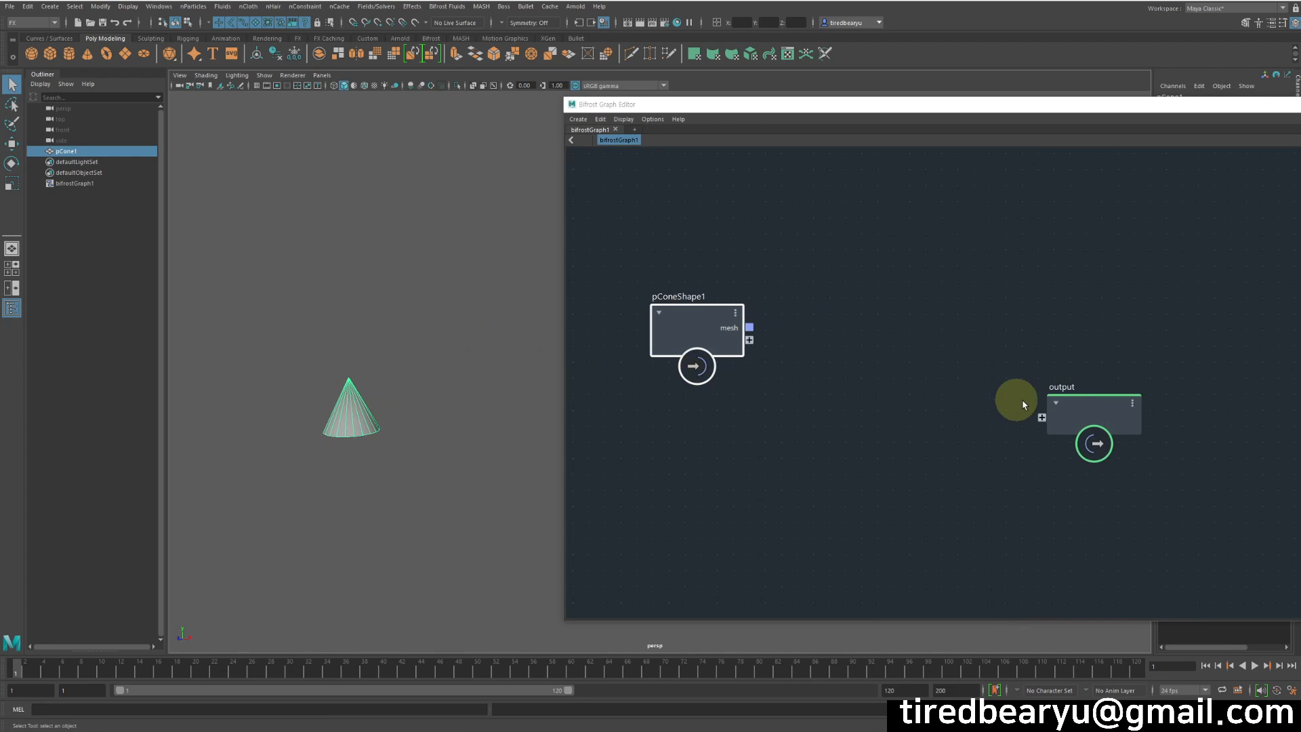
Step: Make room before the output node and add a basic_aero_graph node between it and the cone node
left_click_drag(1066, 400, 1117, 399)
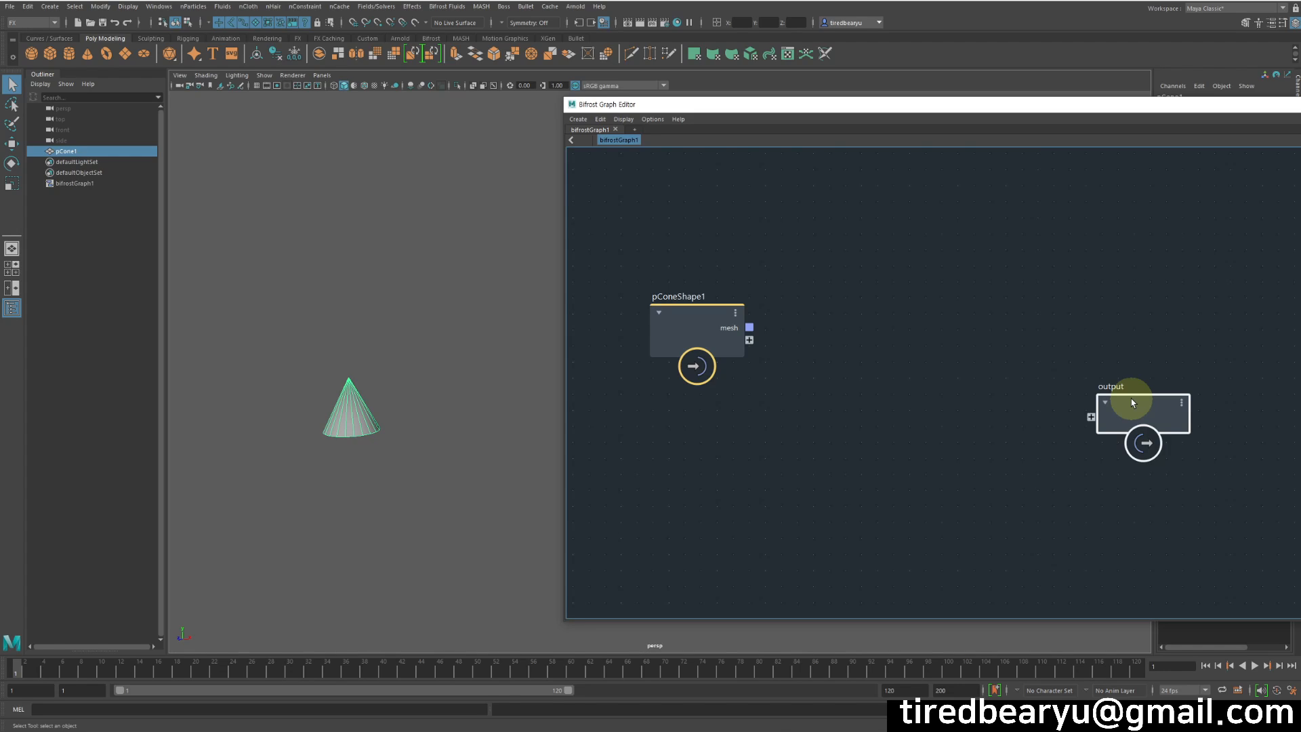
left_click(1207, 338)
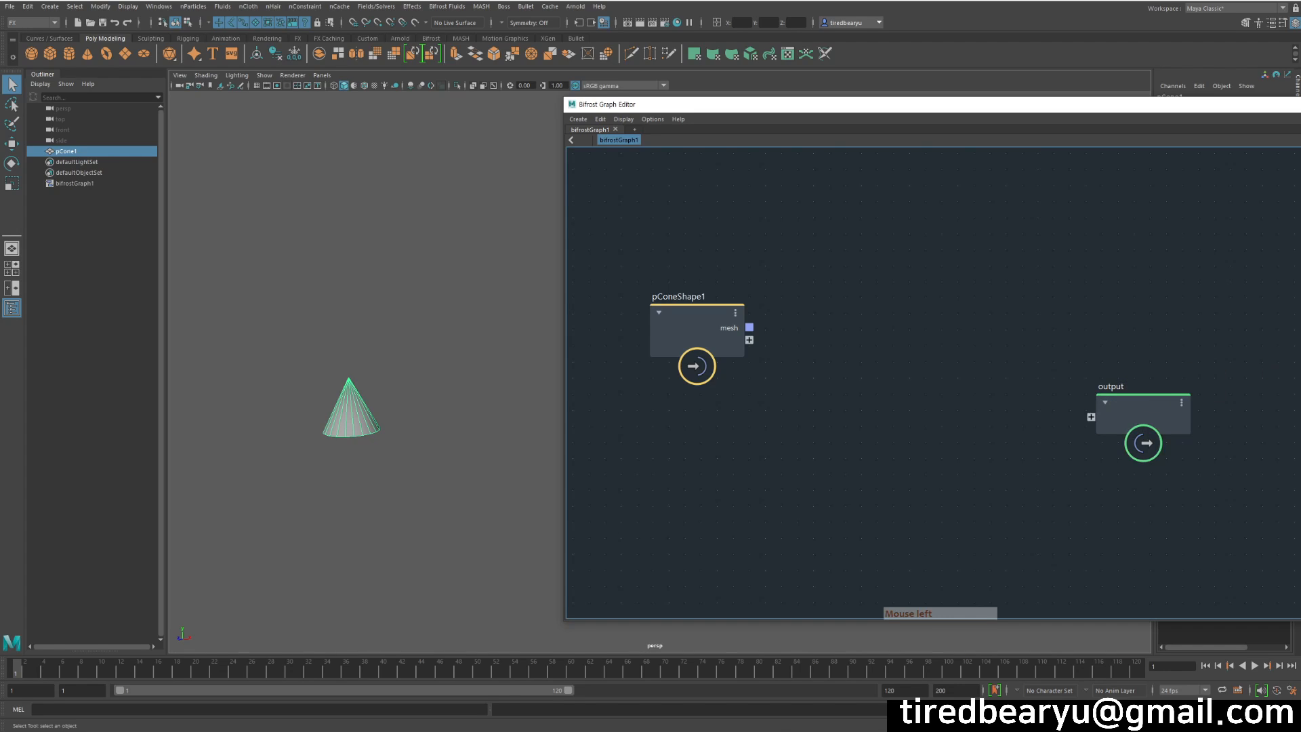
right_click(893, 300)
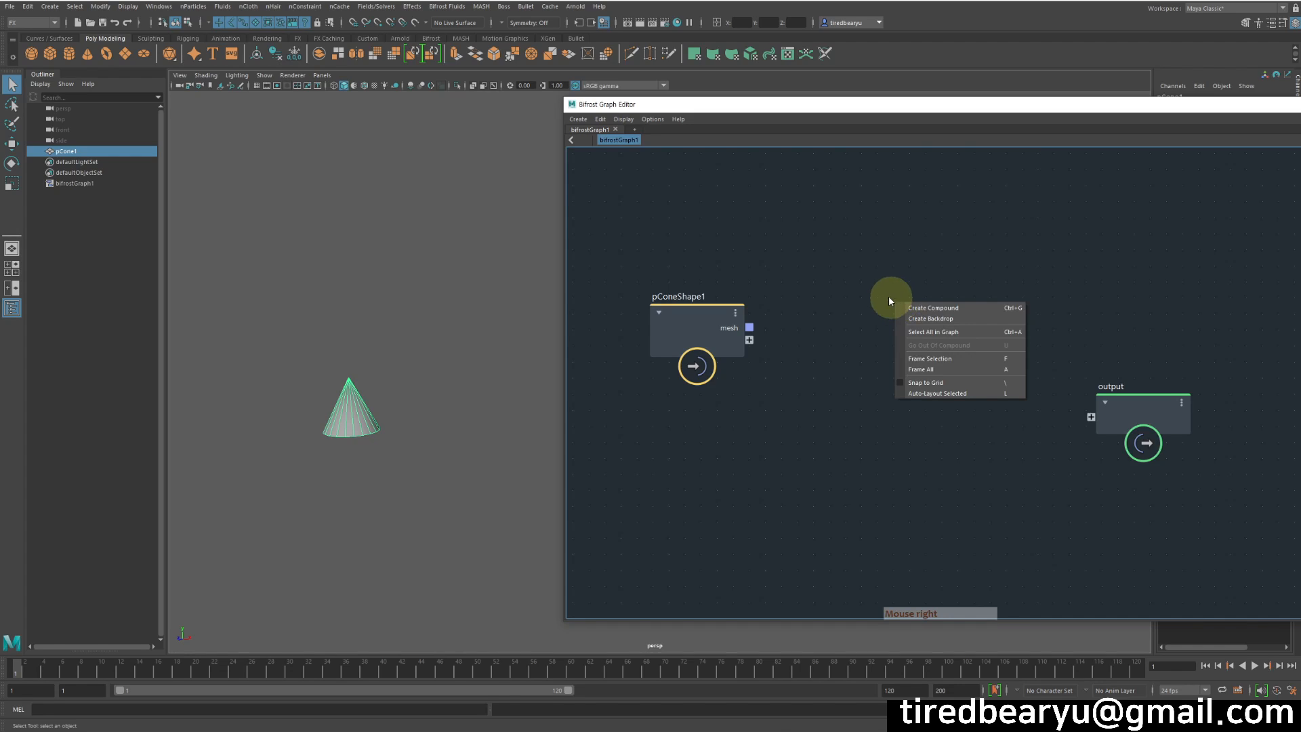
left_click(889, 296)
right_click(866, 300)
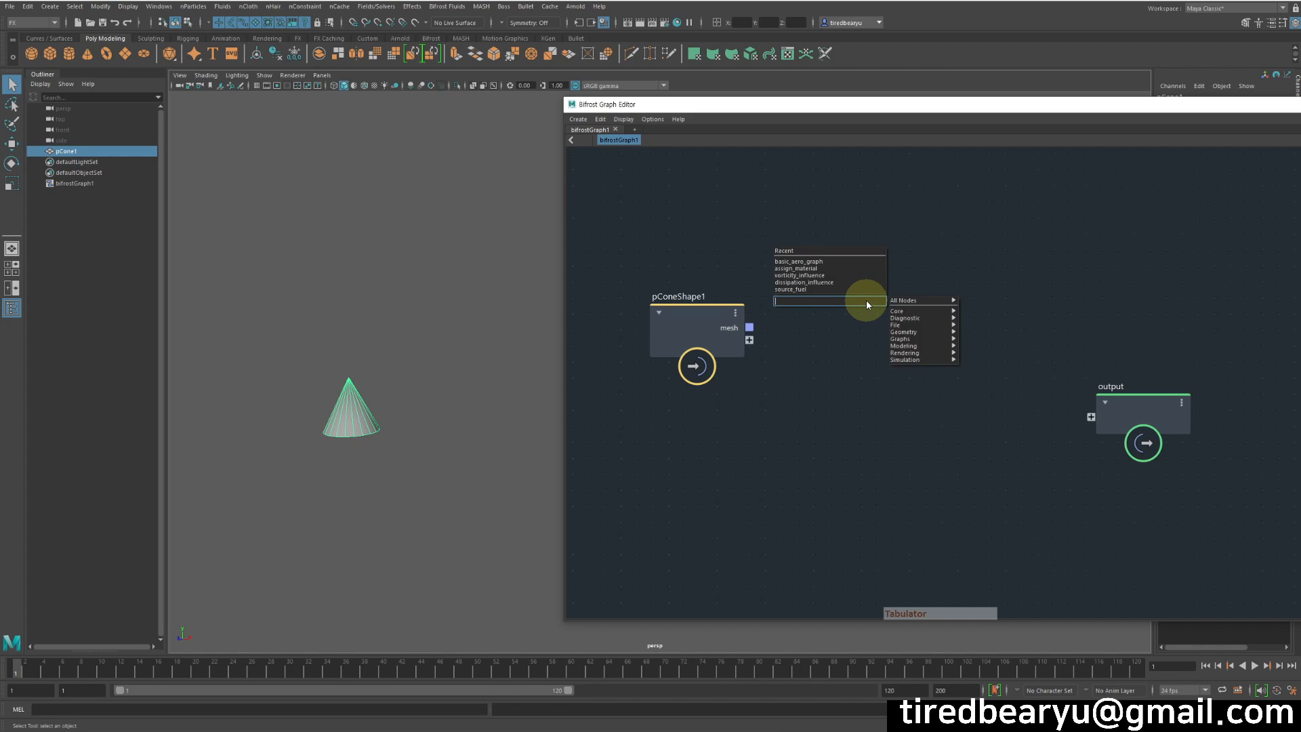
mouse_move(922, 360)
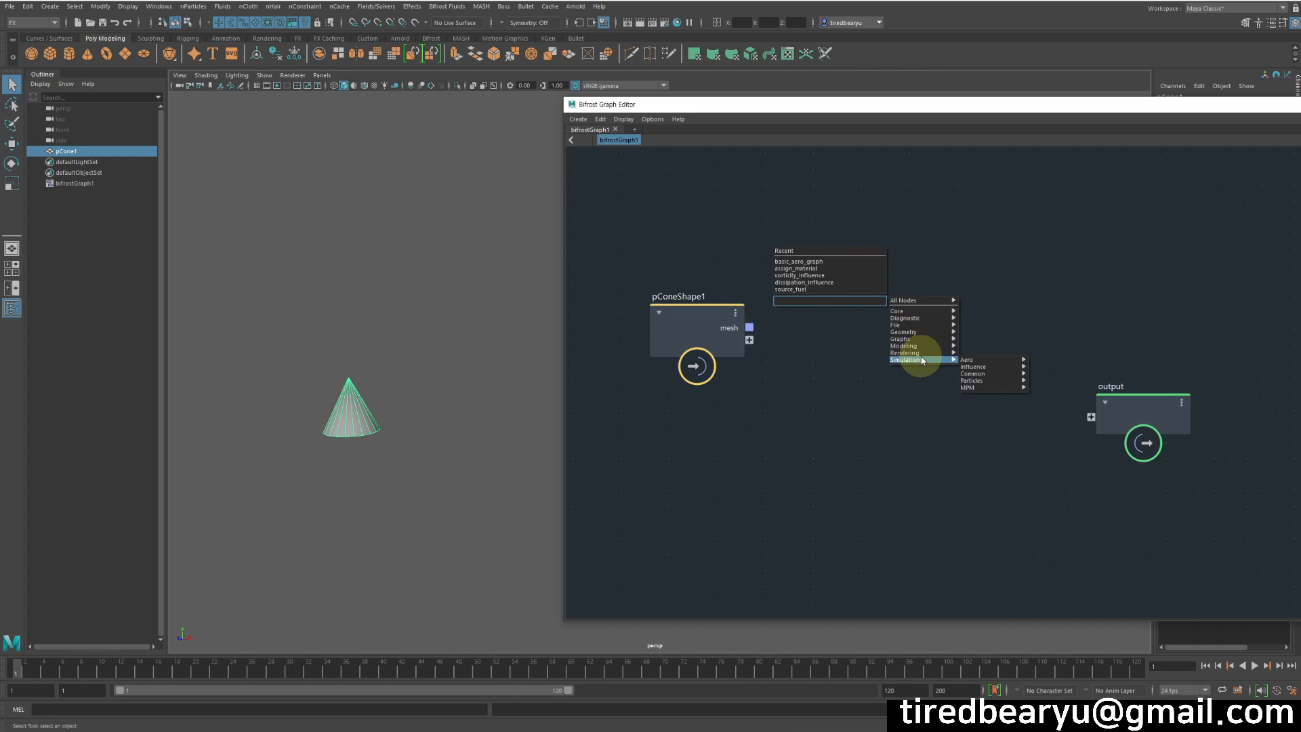
mouse_move(982, 360)
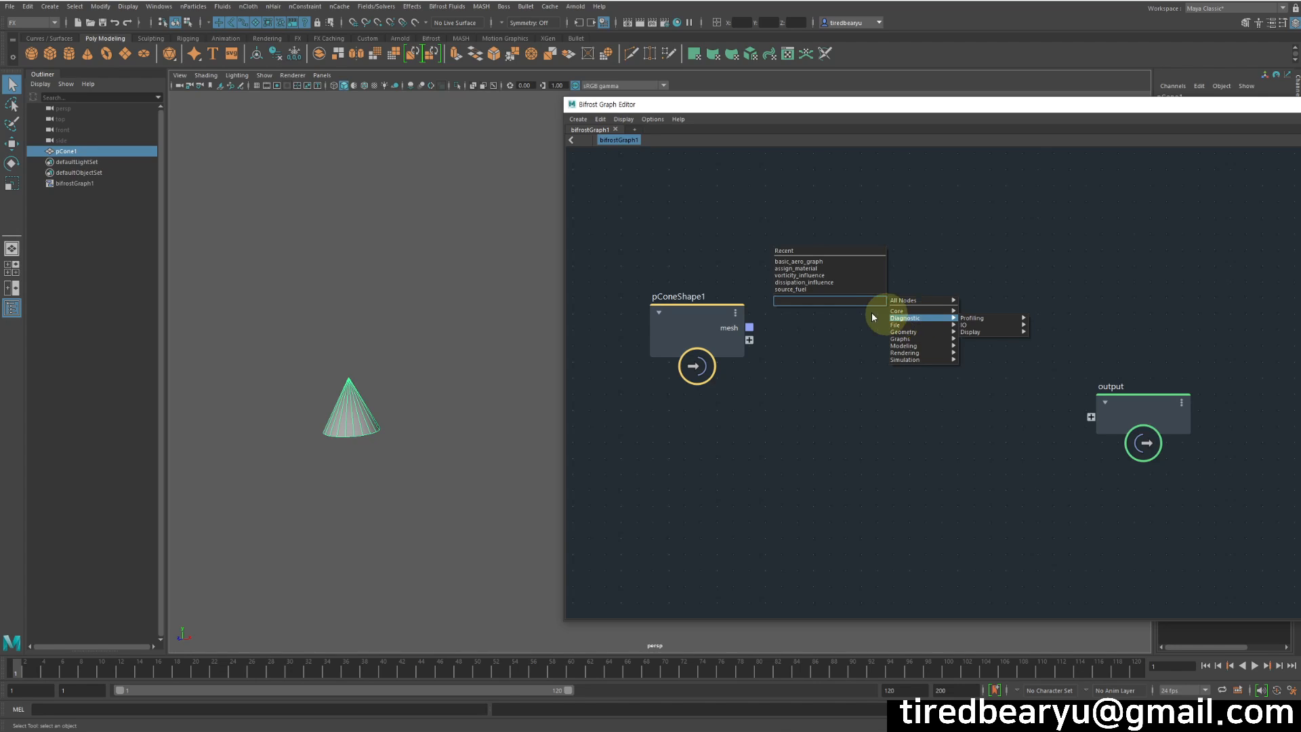
left_click(823, 307)
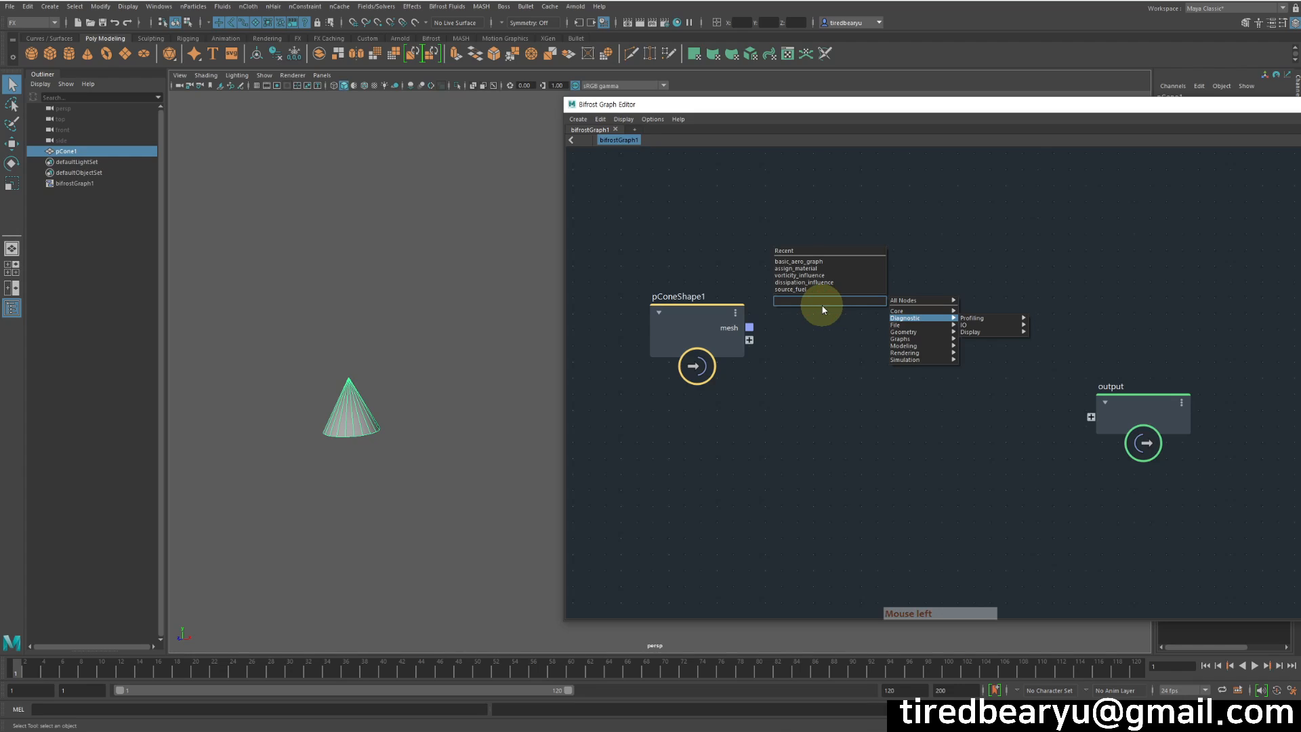
type("basic")
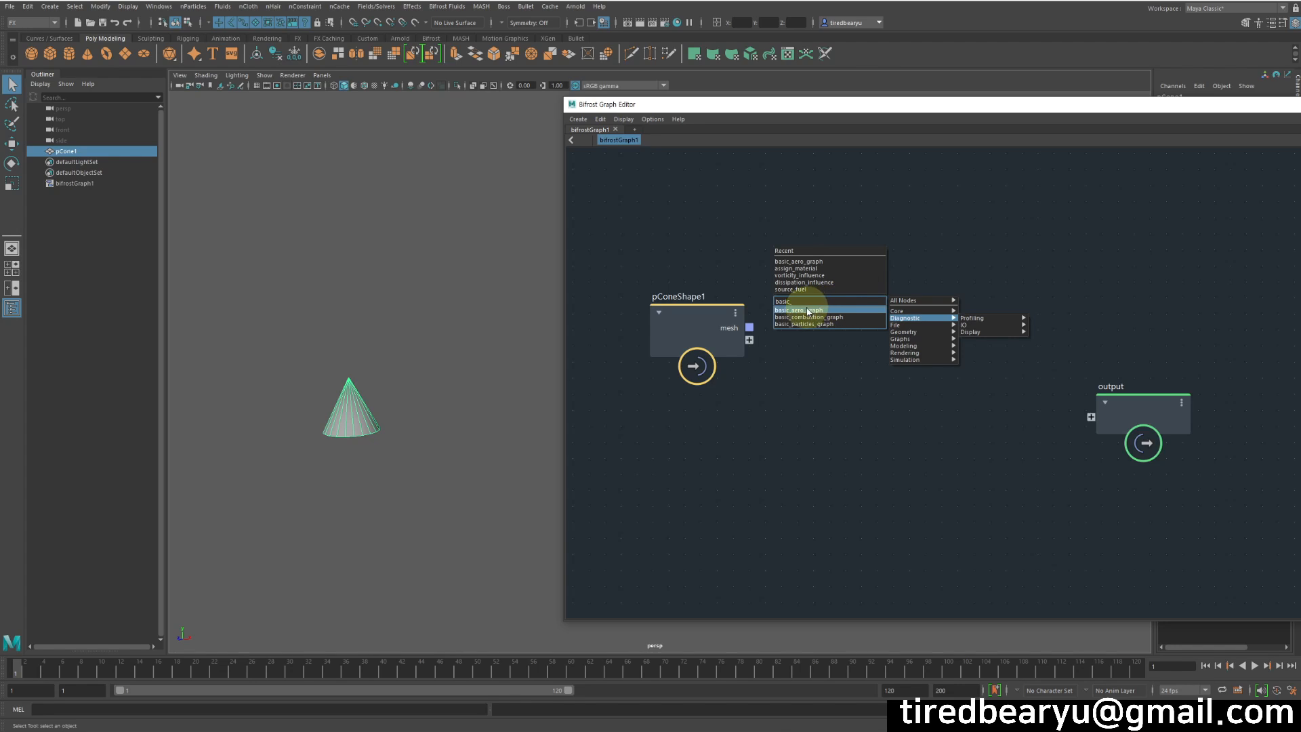
left_click(812, 309)
left_click_drag(849, 324, 885, 318)
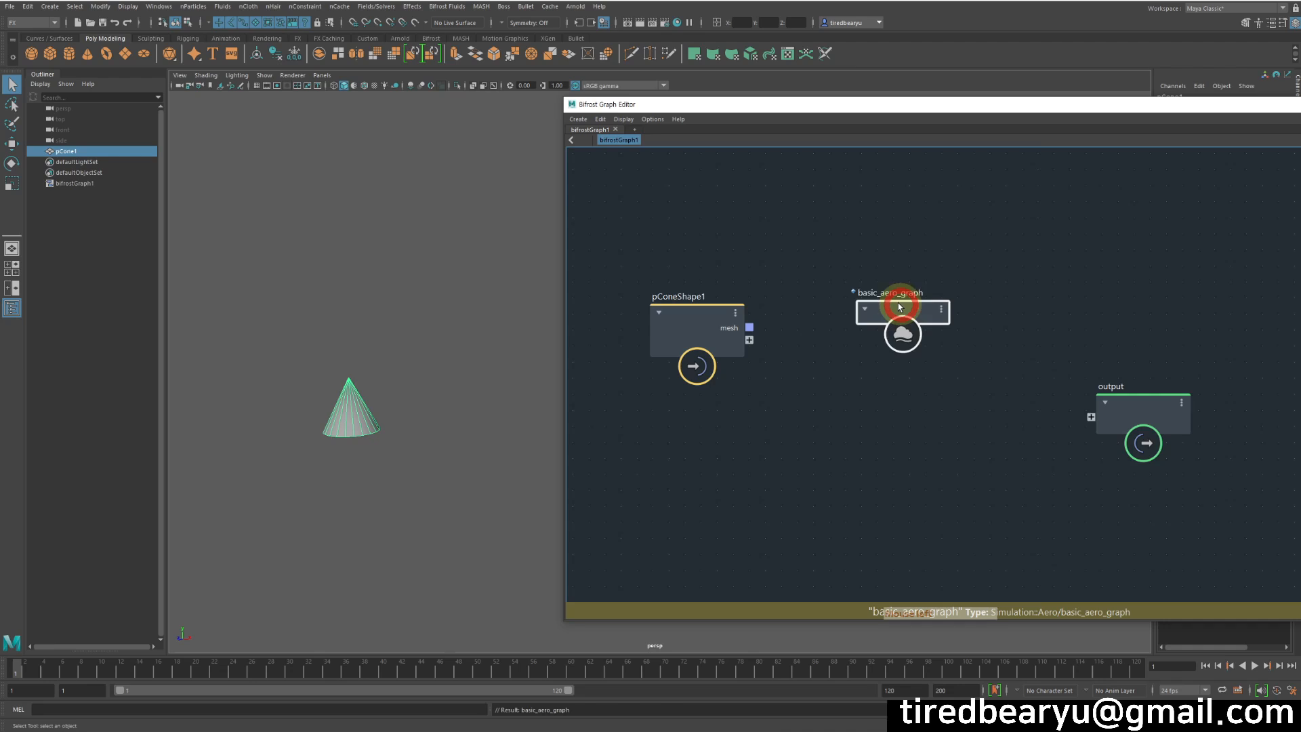
Step: Explode the basic_aero_graph compound into its individual nodes
left_click_drag(892, 101, 822, 74)
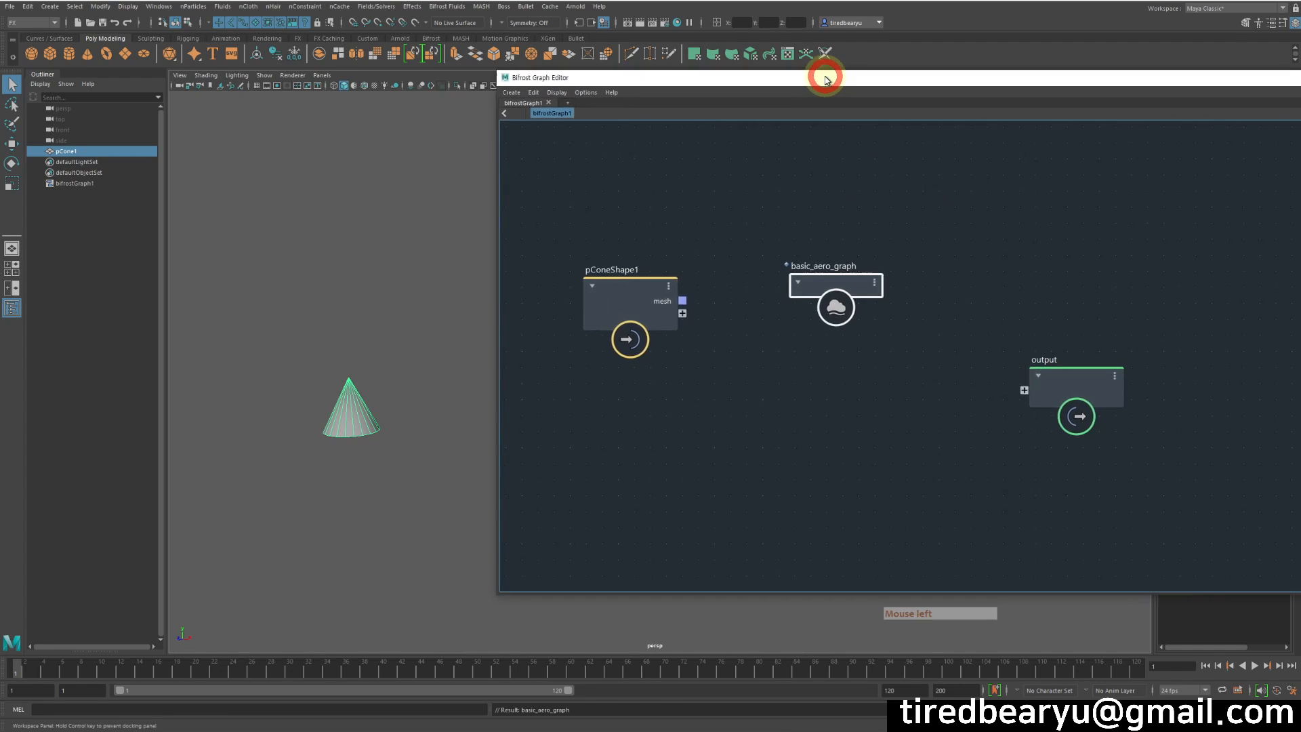
right_click(834, 283)
left_click(874, 349)
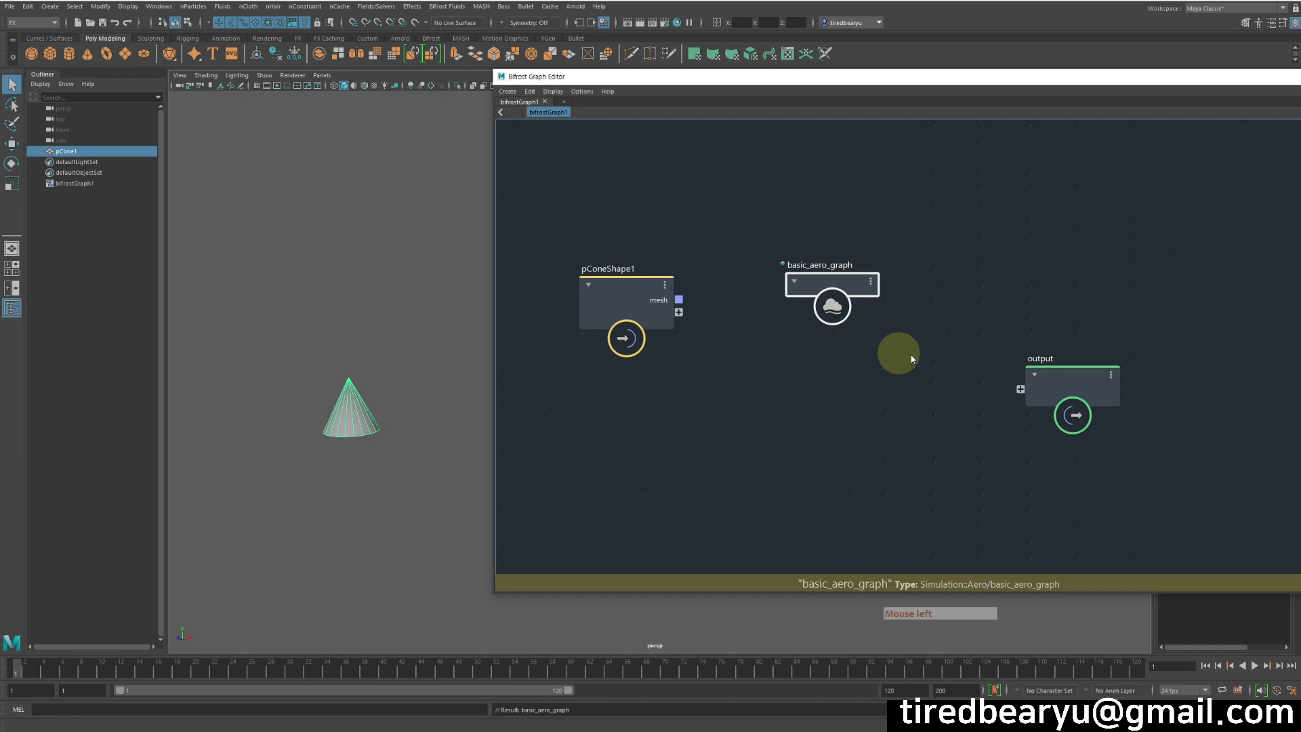
Step: Spread the graph out by moving output far from simulate_aero, simulate_aero away from its input nodes, and the cone node clear of collider
left_click_drag(1079, 374, 1288, 420)
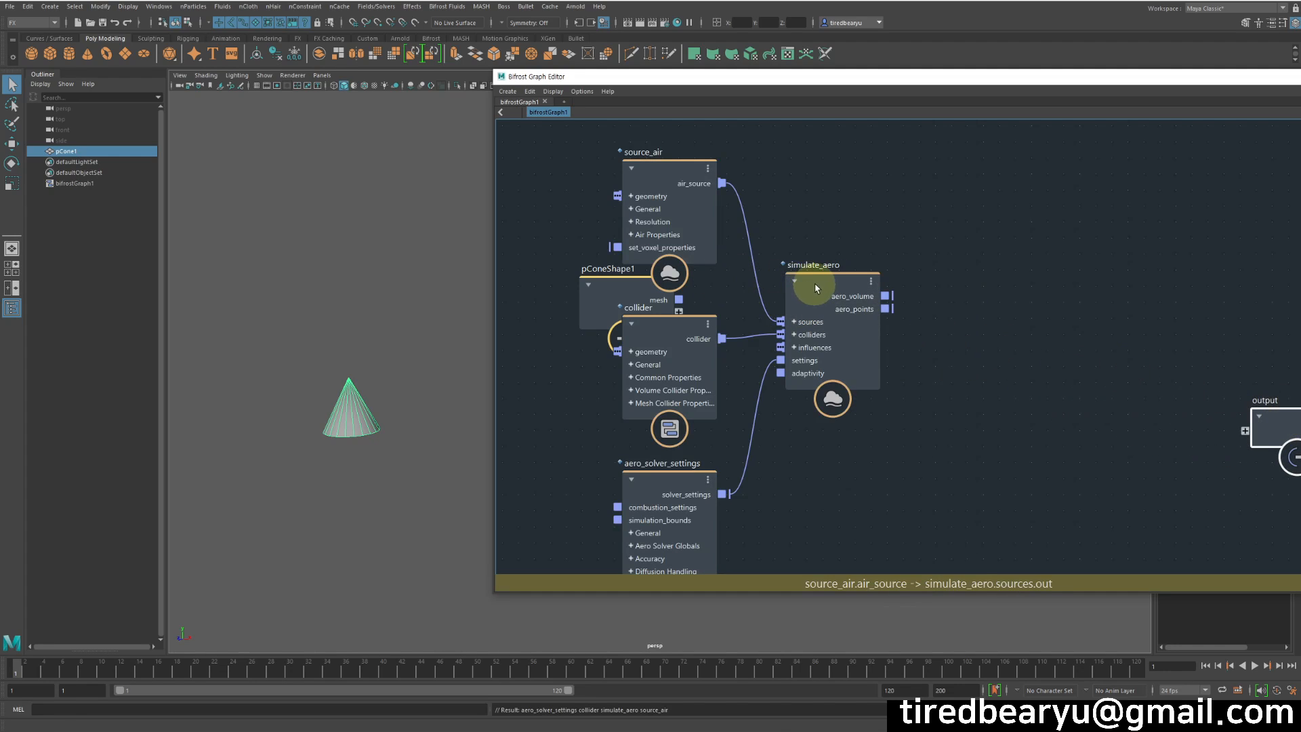
left_click_drag(816, 282, 891, 292)
left_click_drag(653, 124, 1032, 689)
left_click_drag(889, 301, 893, 302)
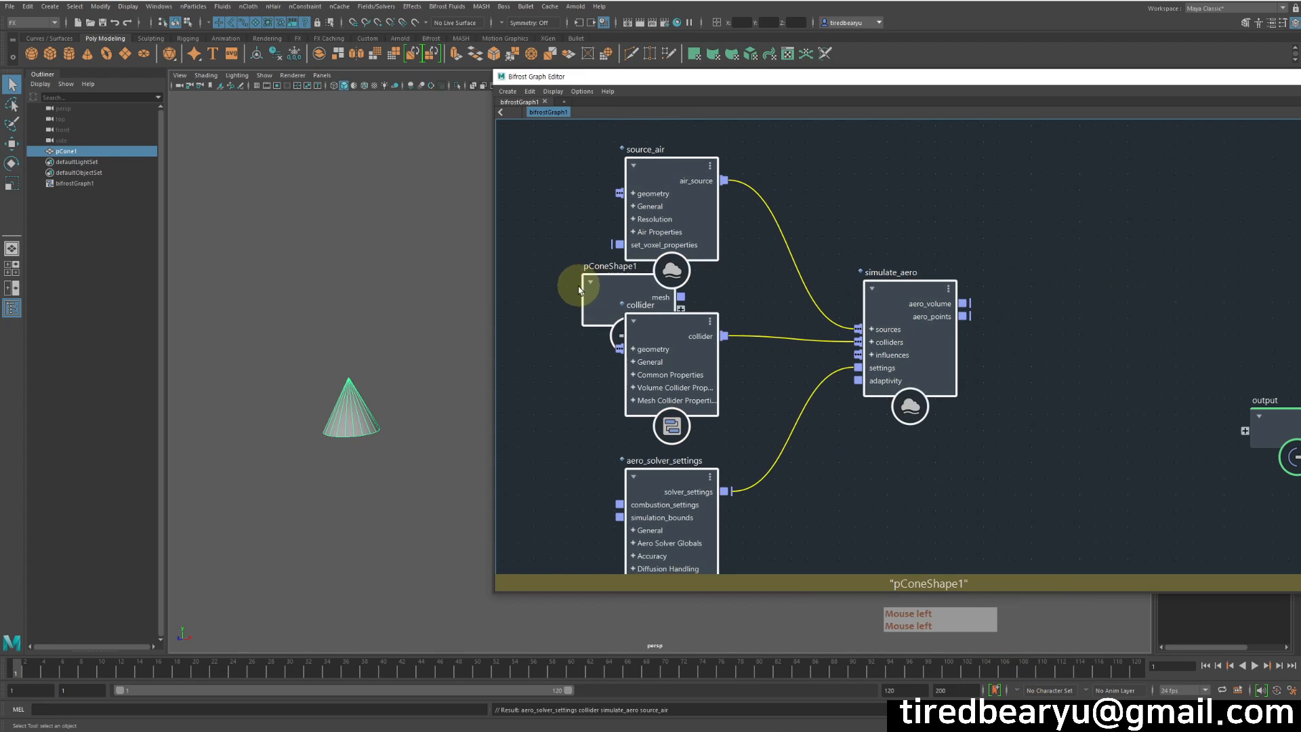
left_click(793, 291)
left_click(591, 278)
left_click_drag(591, 278, 464, 242)
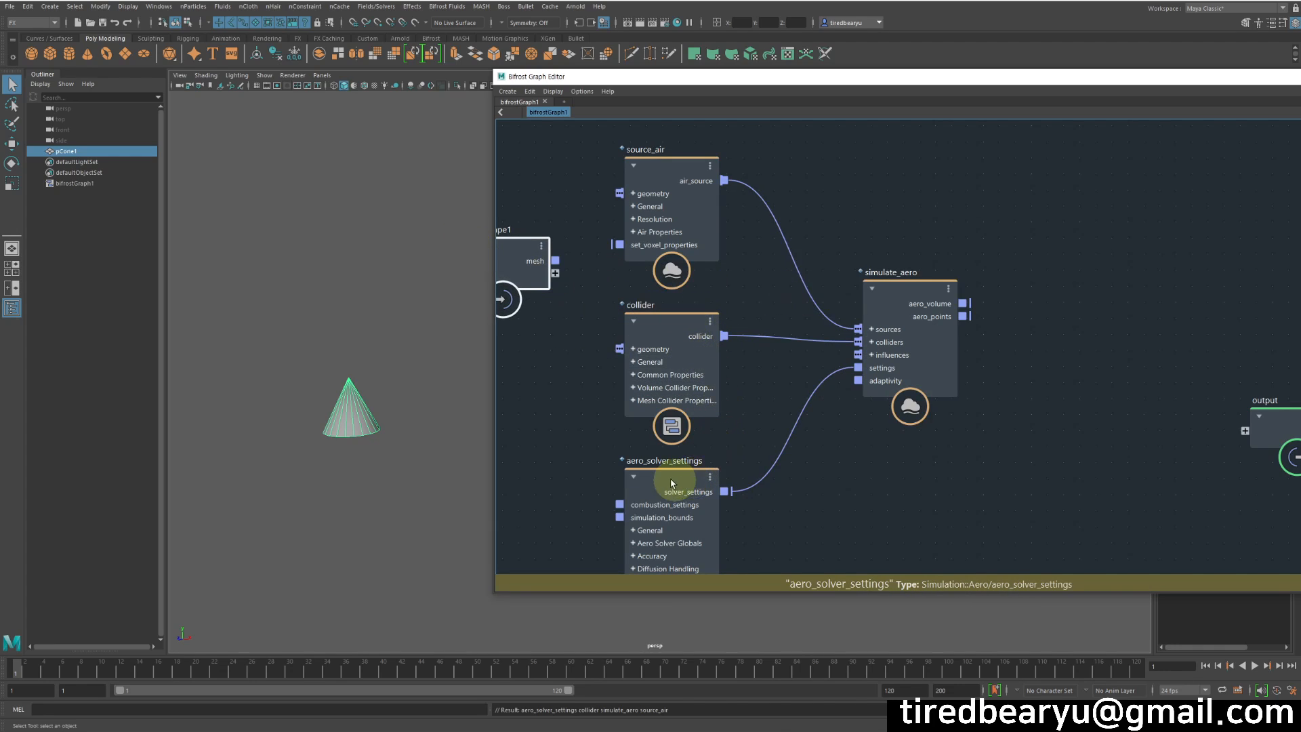
Step: Shift the four aero nodes away from the cone node, line the cone node up with source_air, and move output farther out
left_click_drag(614, 125, 900, 347)
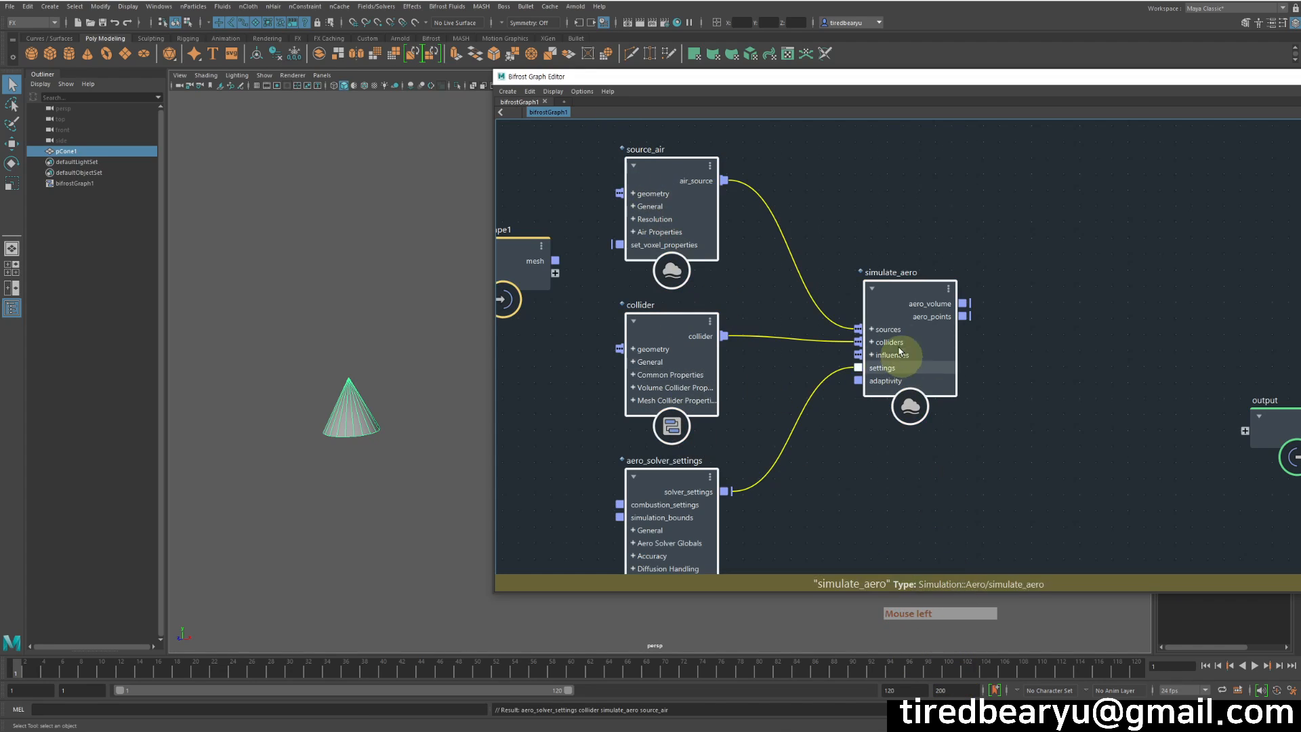
left_click_drag(903, 303, 1026, 301)
left_click(682, 313)
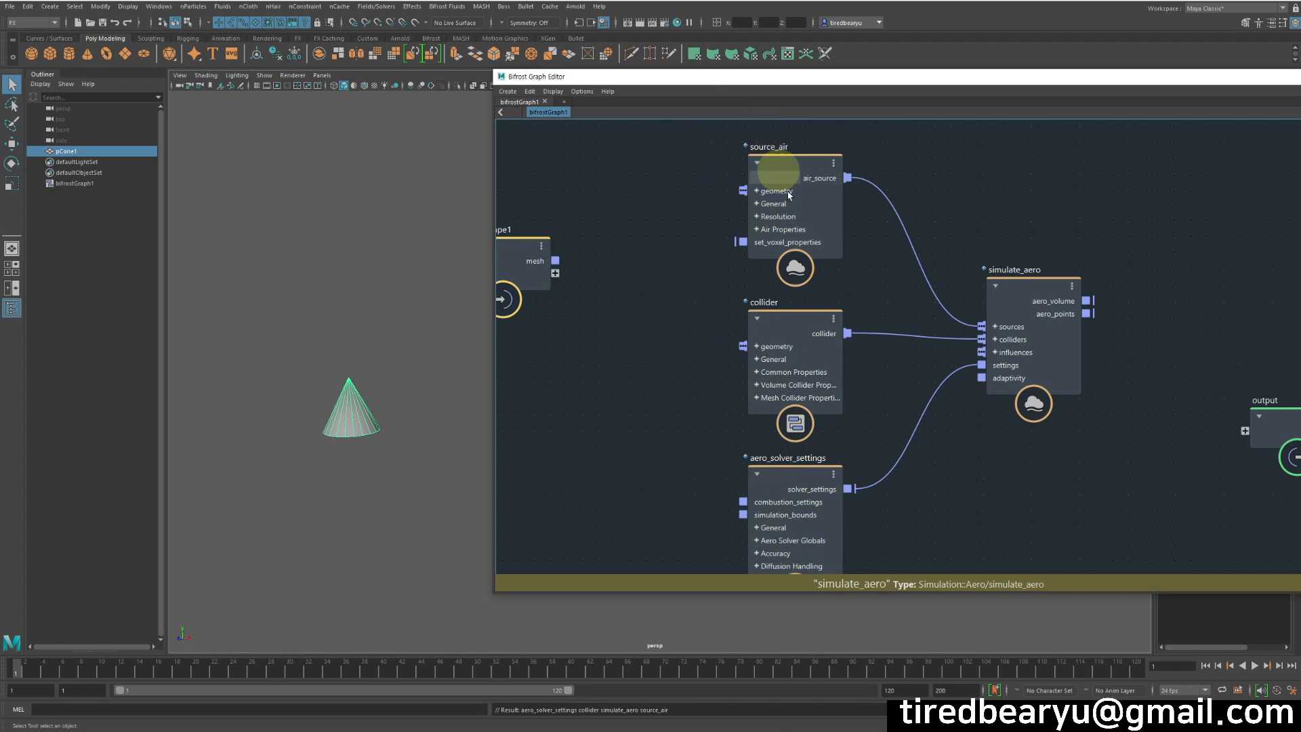
left_click_drag(505, 252, 548, 177)
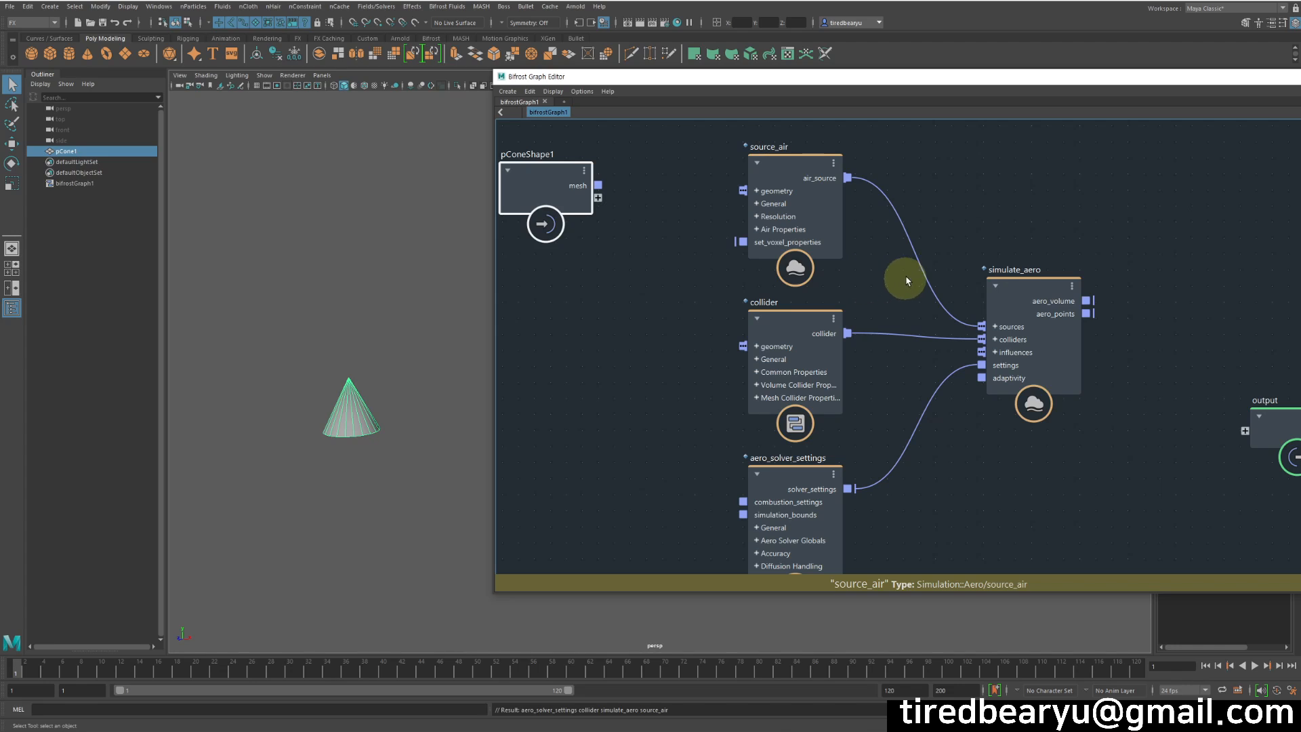
scroll(892, 279, "down", 2)
middle_click_drag(901, 299, 857, 284)
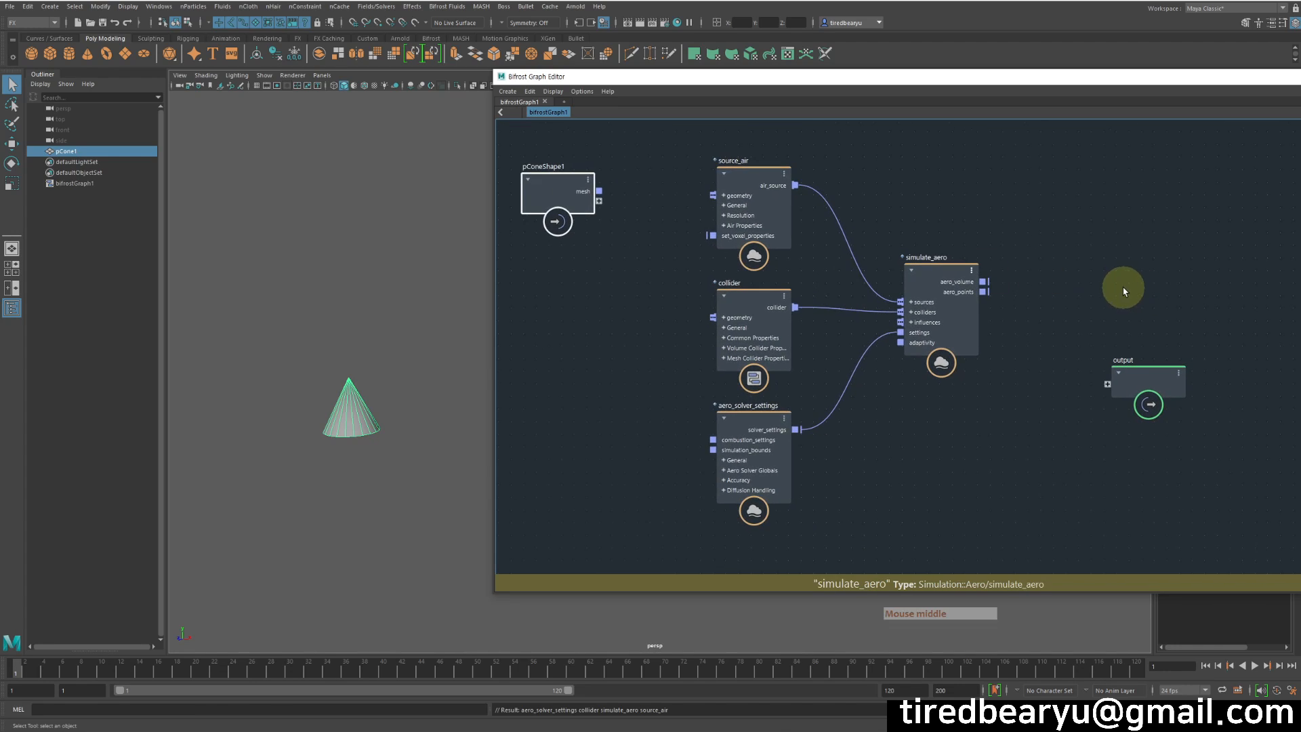
left_click_drag(1152, 378, 1217, 364)
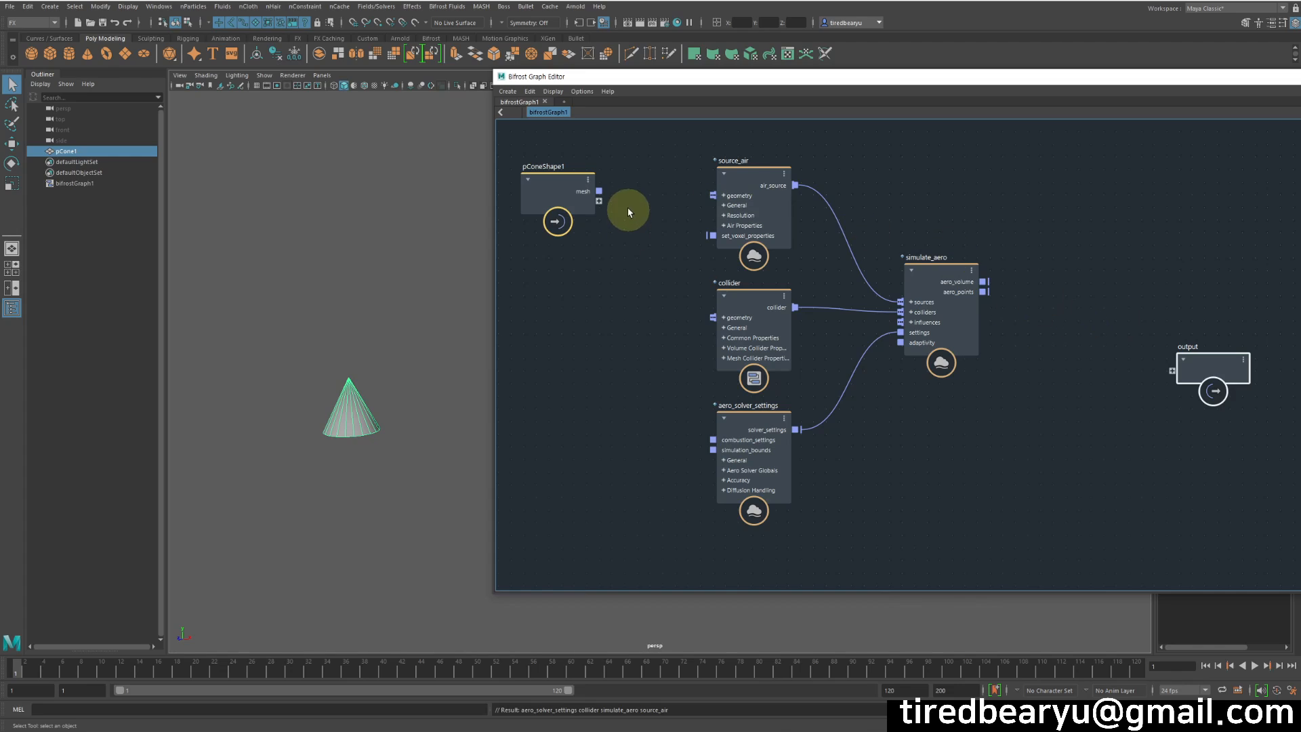
Step: Connect the cone's mesh to the geometry input of source_air, and simulate_aero's aero_volume to the output node
left_click_drag(599, 191, 727, 202)
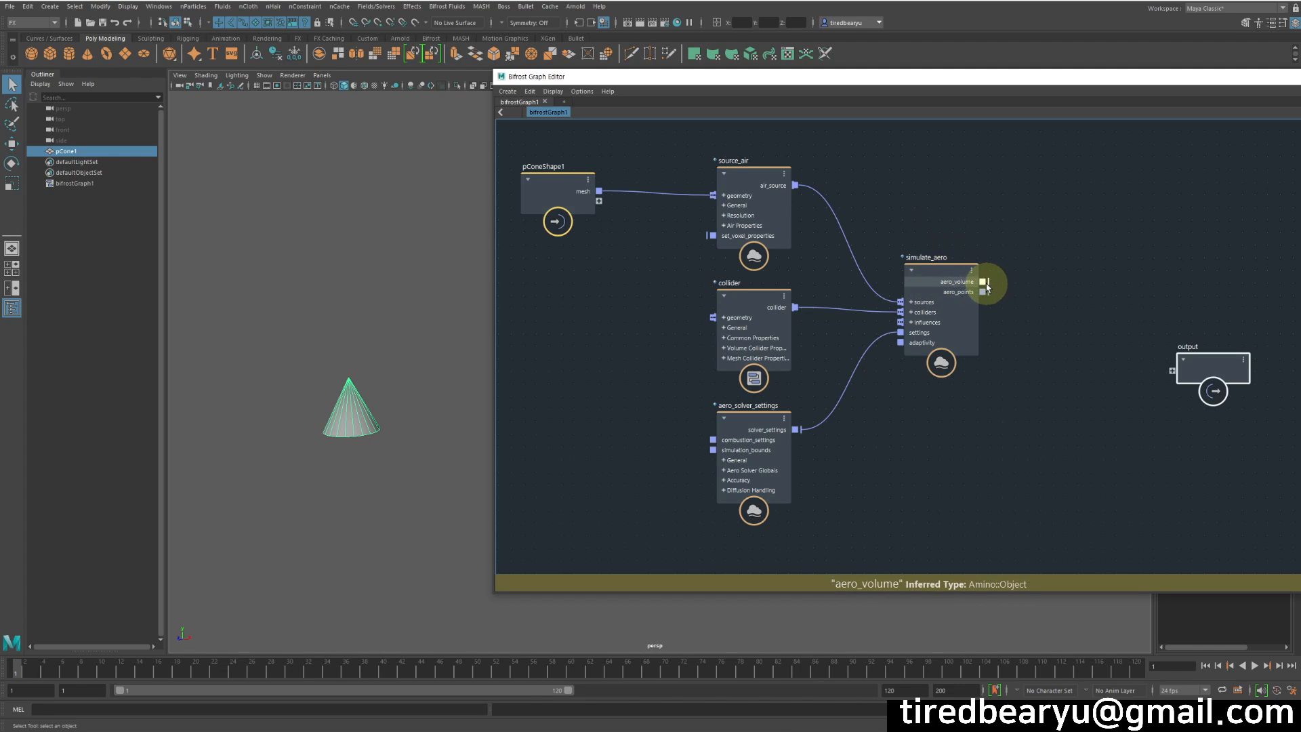
left_click_drag(984, 283, 1171, 374)
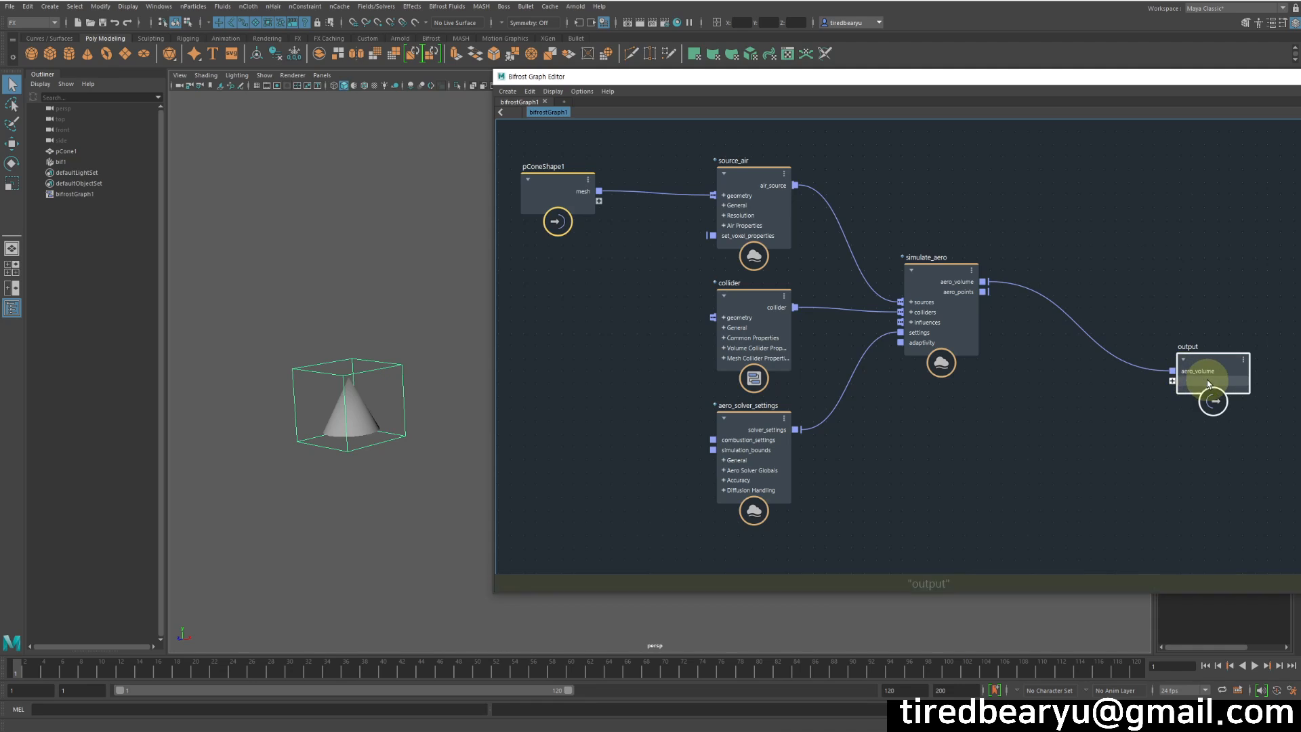
Step: Play the aero simulation from the start and stop it at about frame 58
left_click(1228, 668)
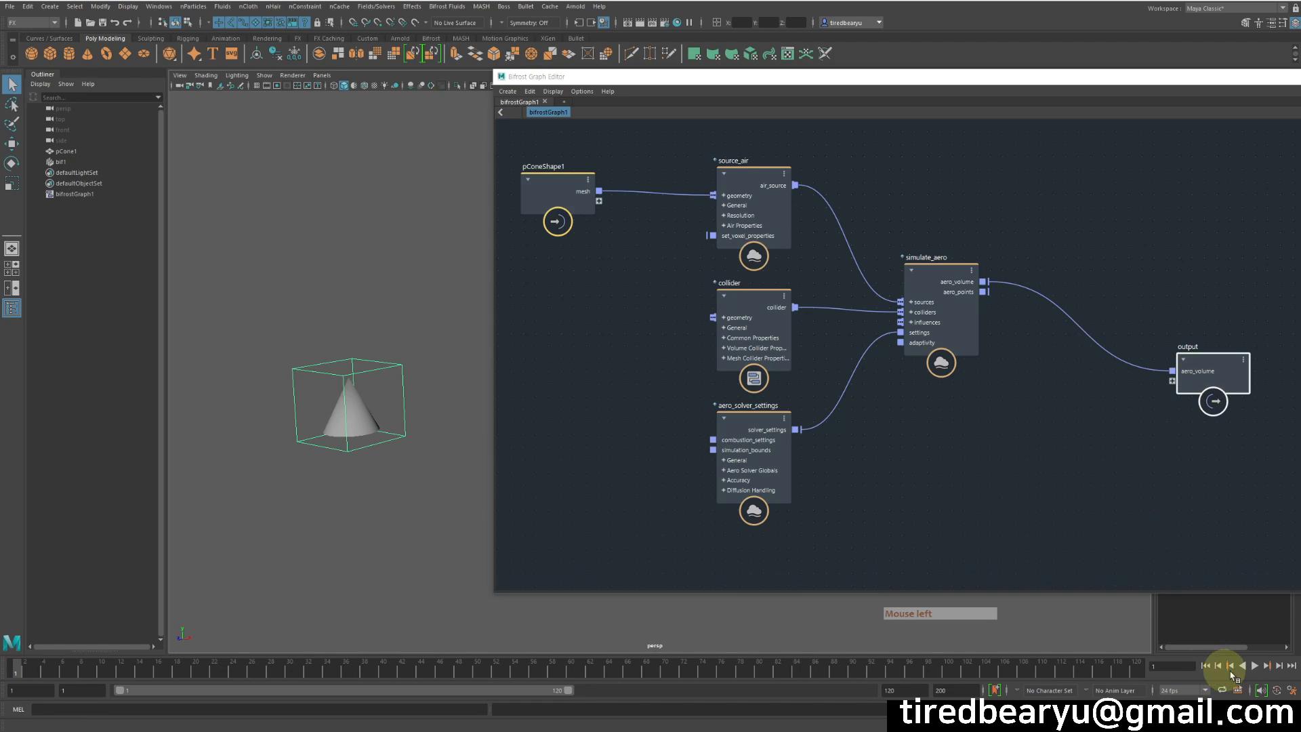
left_click(1254, 667)
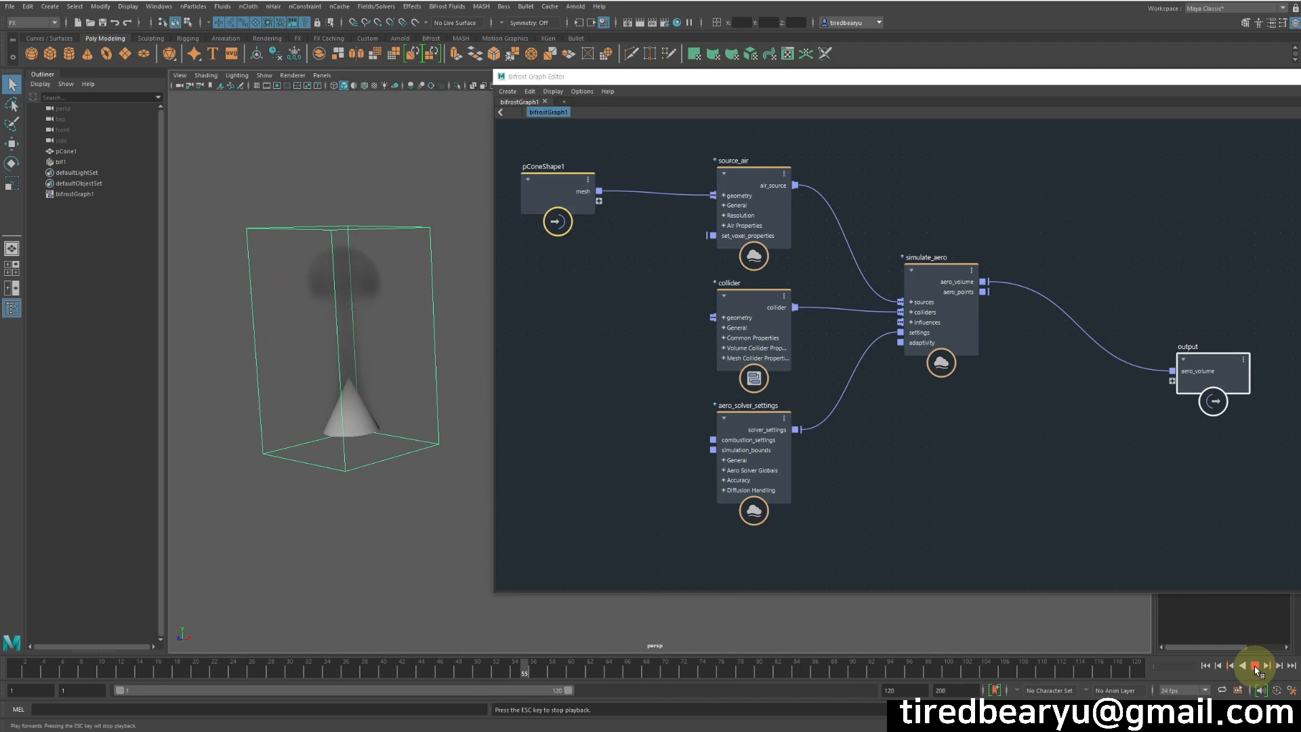
left_click(1254, 667)
Step: Search the node library for "mater" and add an assign_material node in the empty area below simulate_aero
middle_click_drag(956, 442, 946, 396)
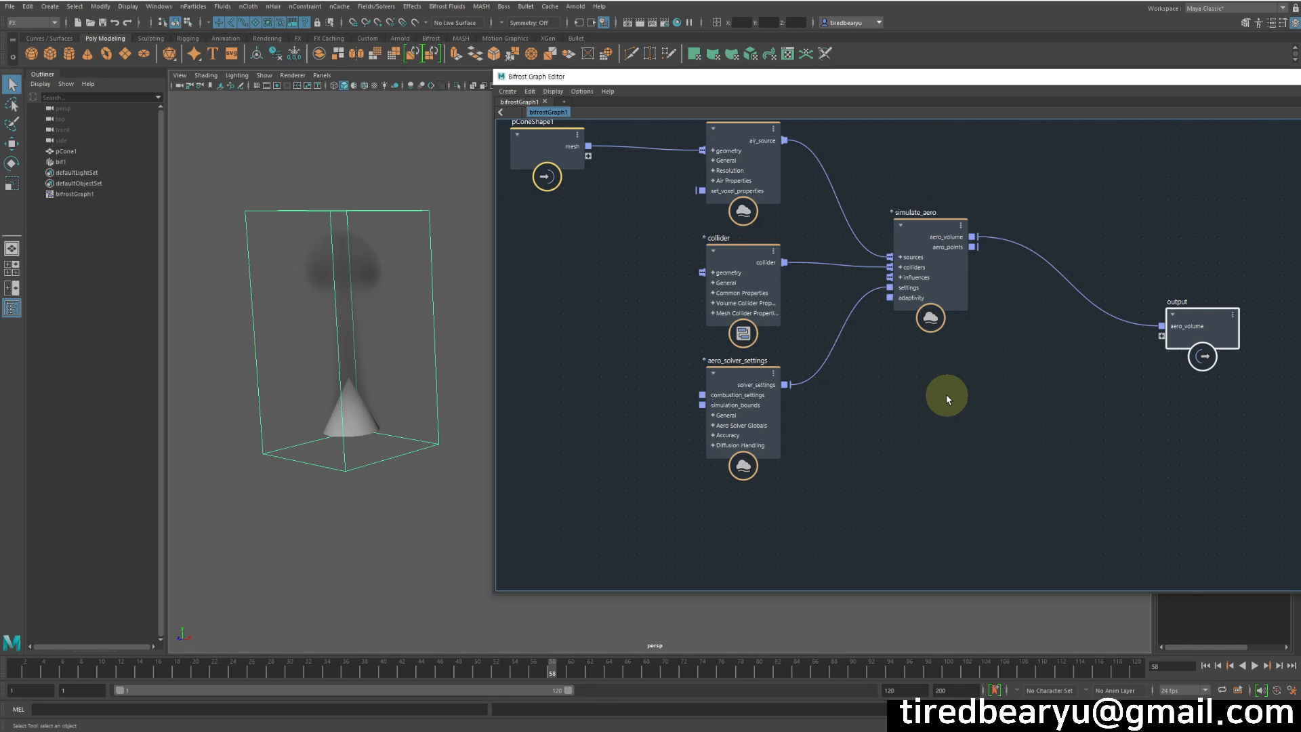
left_click(948, 400)
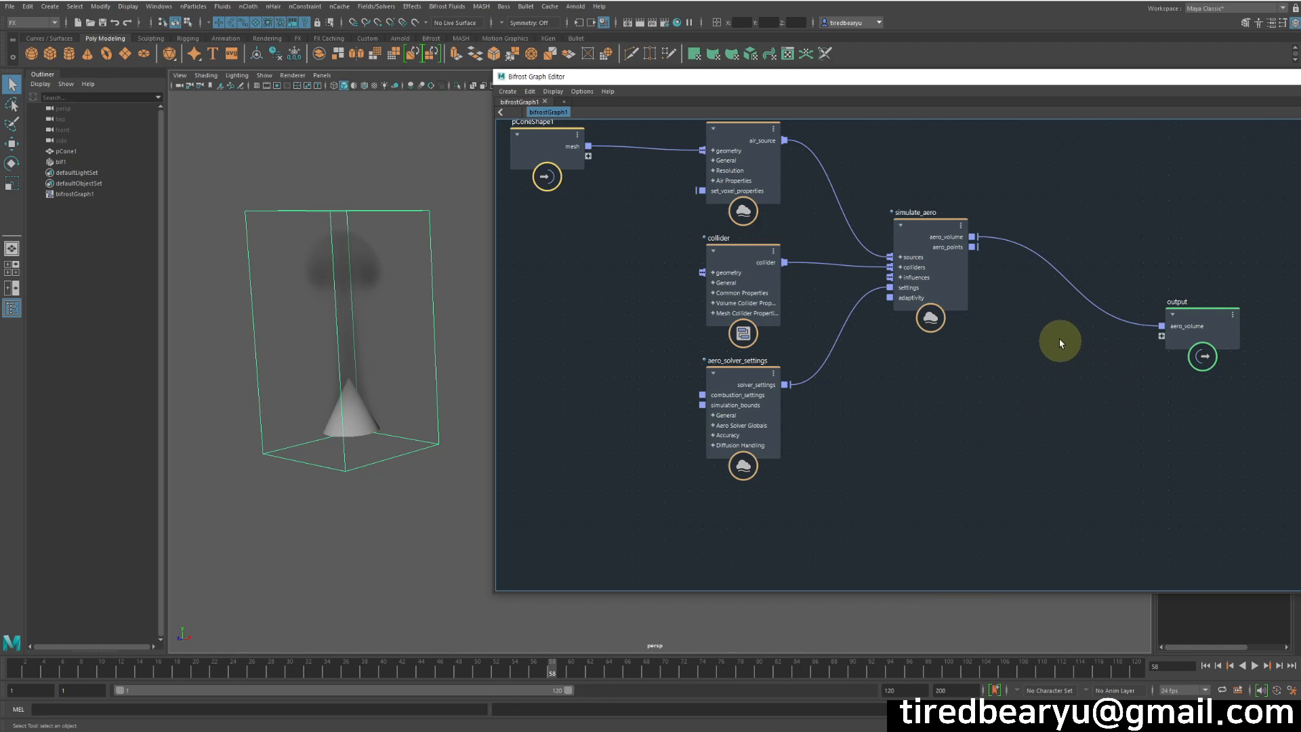
left_click(995, 385)
key("Tab")
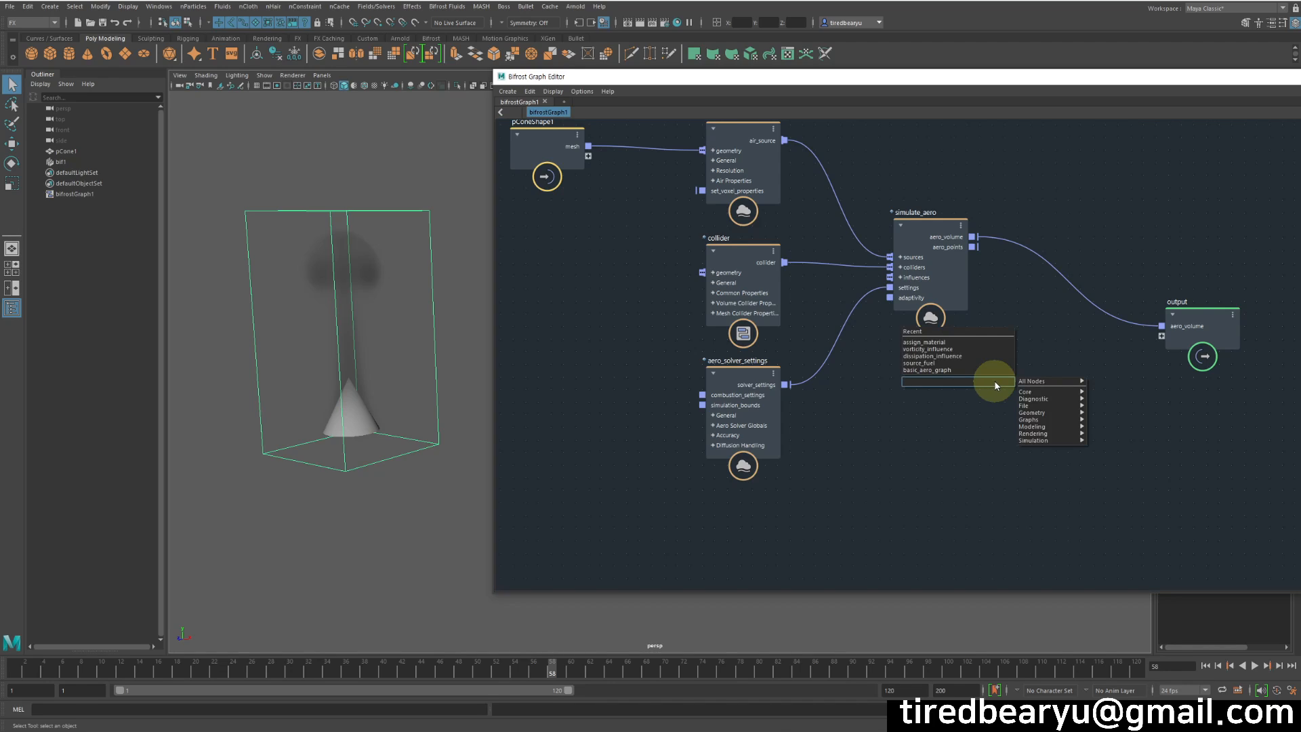
mouse_move(1022, 441)
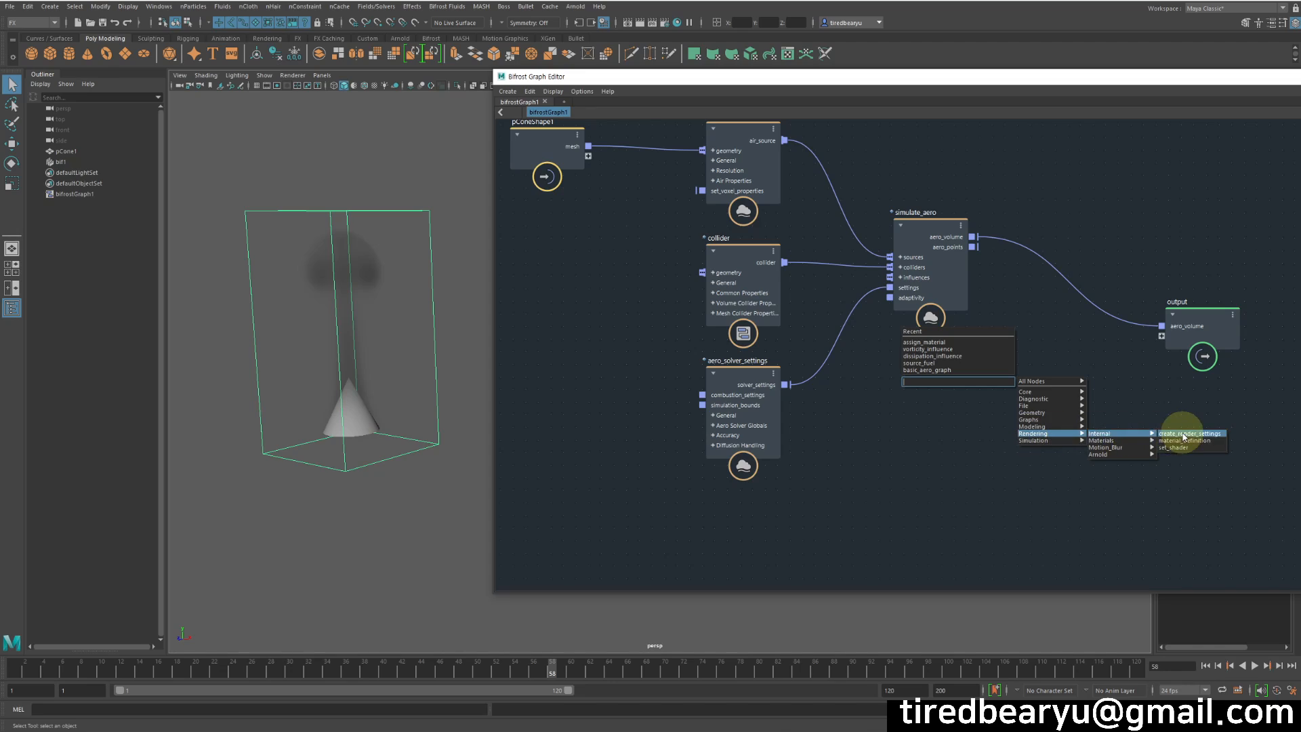
mouse_move(1122, 442)
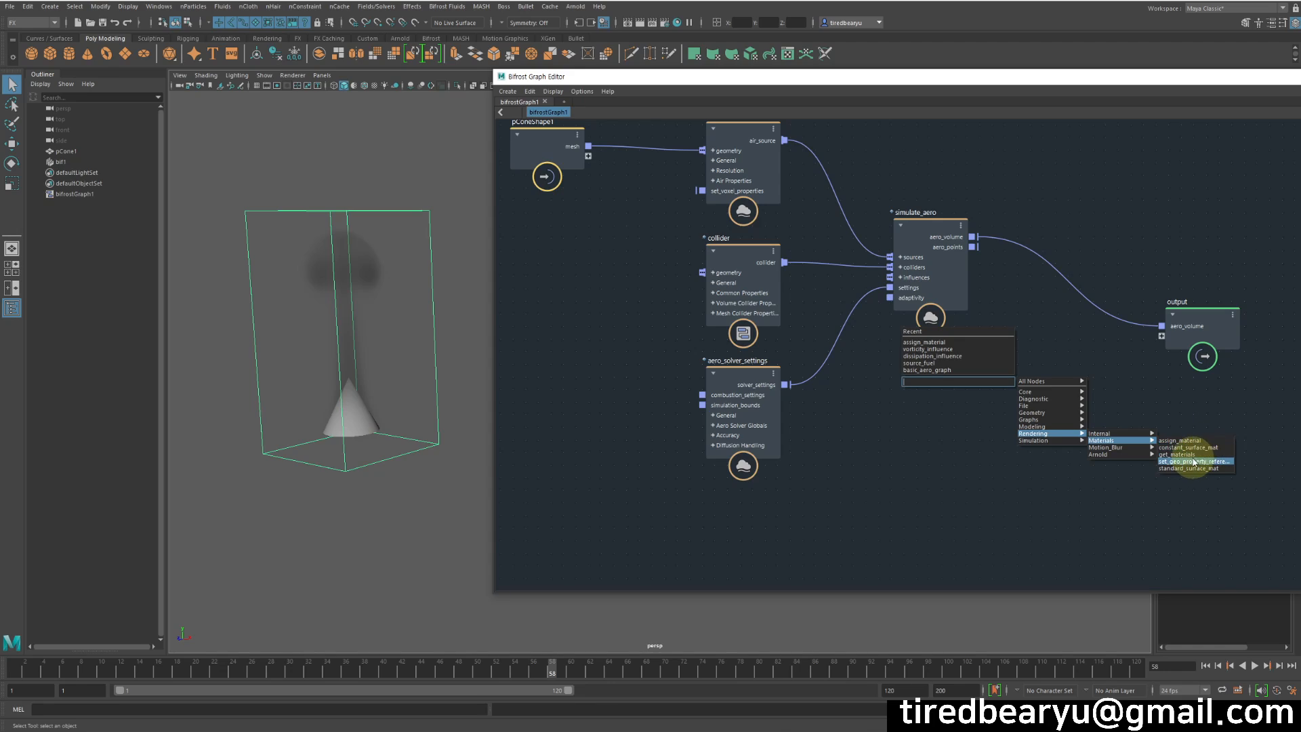
left_click(938, 386)
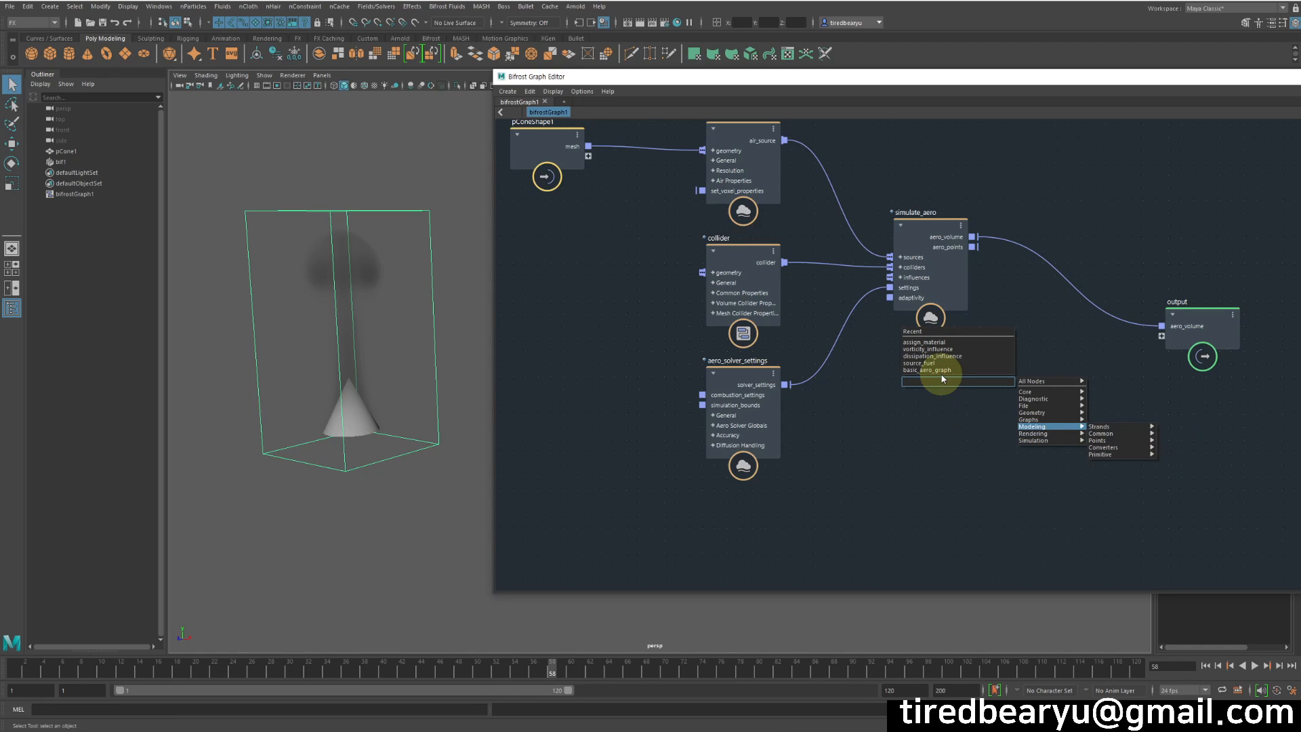
type("mater")
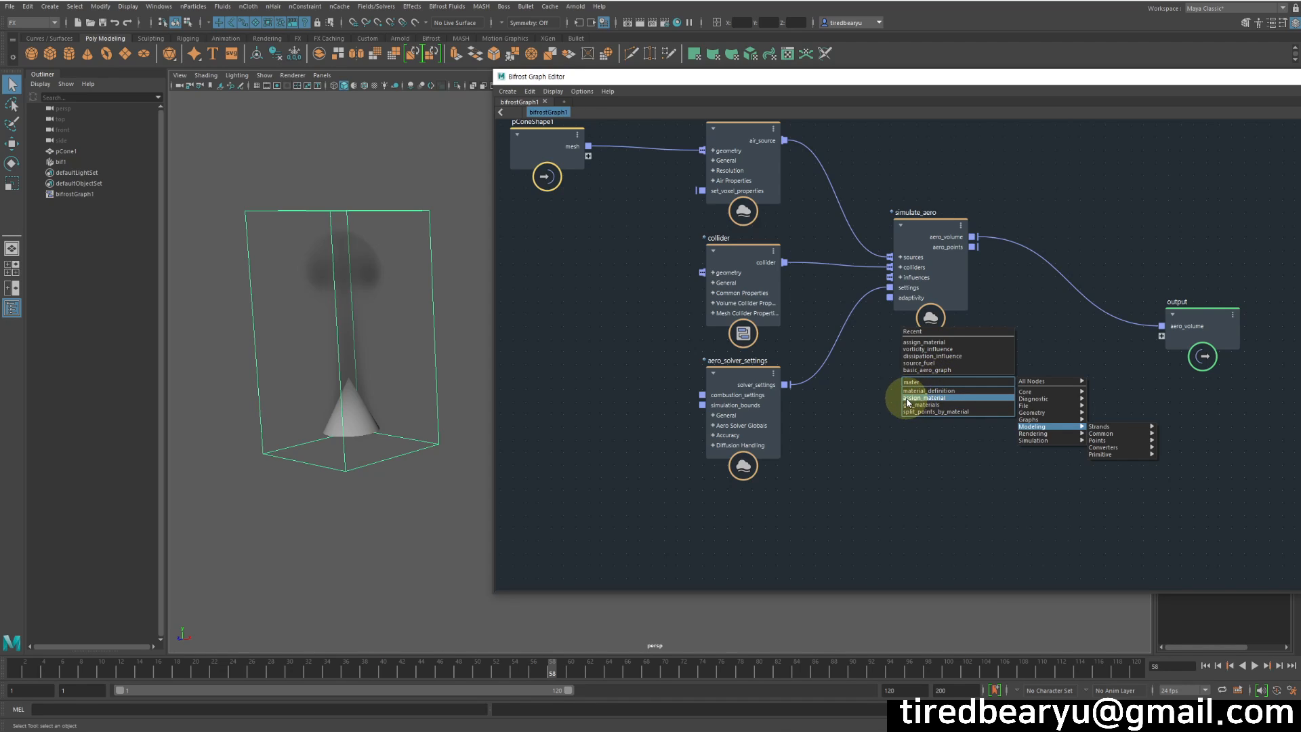
left_click(922, 400)
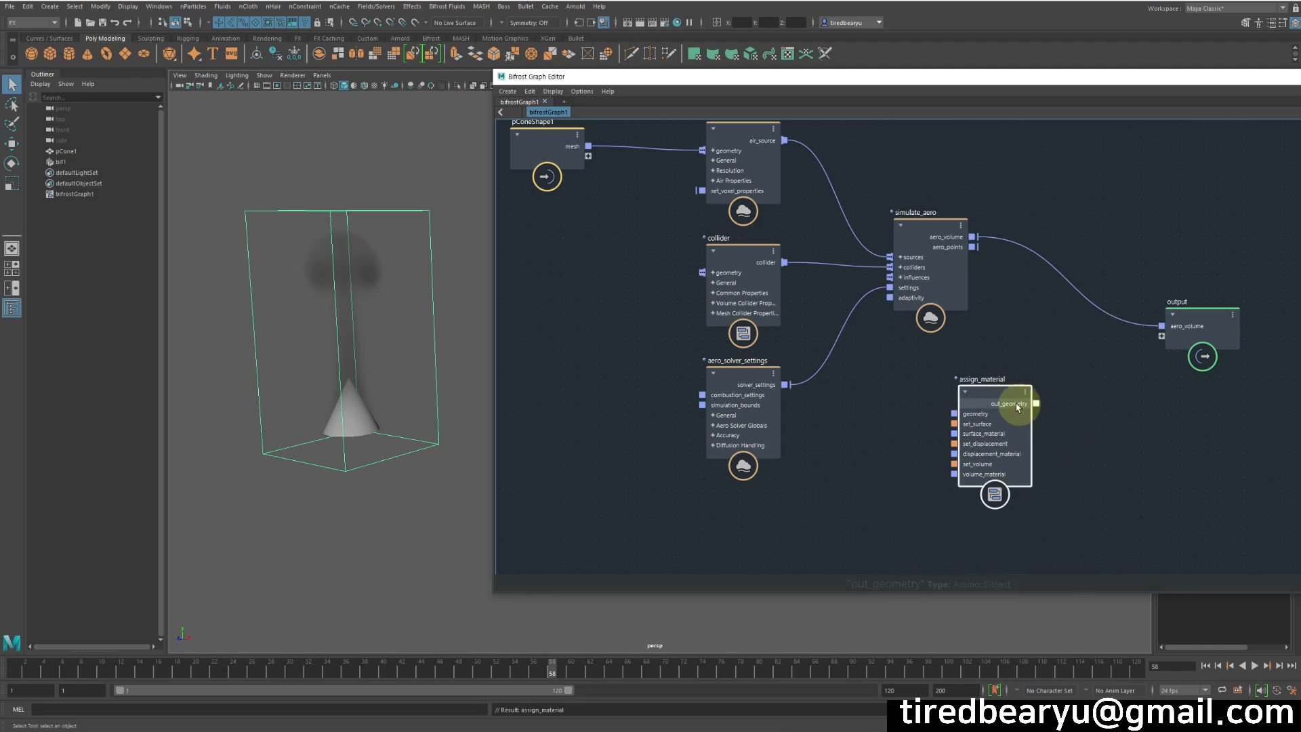
Step: Insert assign_material between simulate_aero and output, wiring aero_volume to its geometry input and out_geometry to output's aero_volume
left_click(1002, 391)
left_click_drag(1002, 391, 1057, 317)
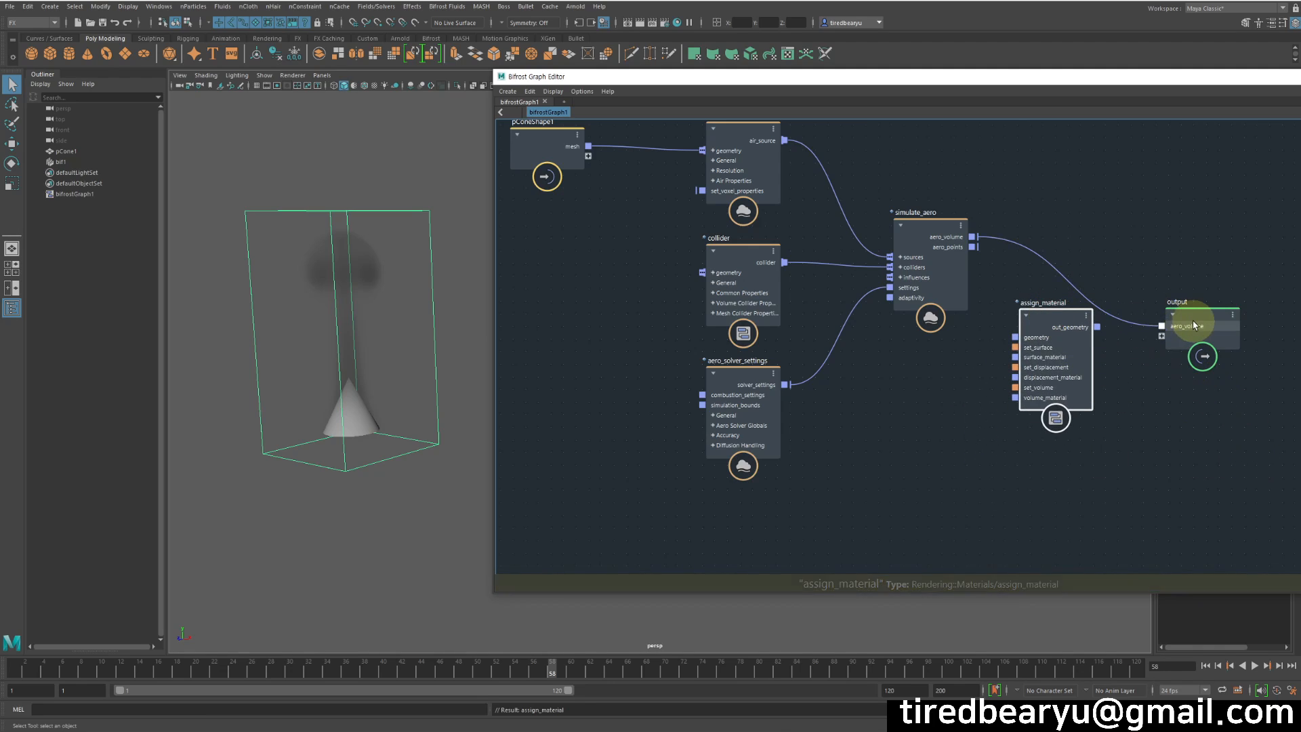
left_click_drag(1038, 311, 1067, 319)
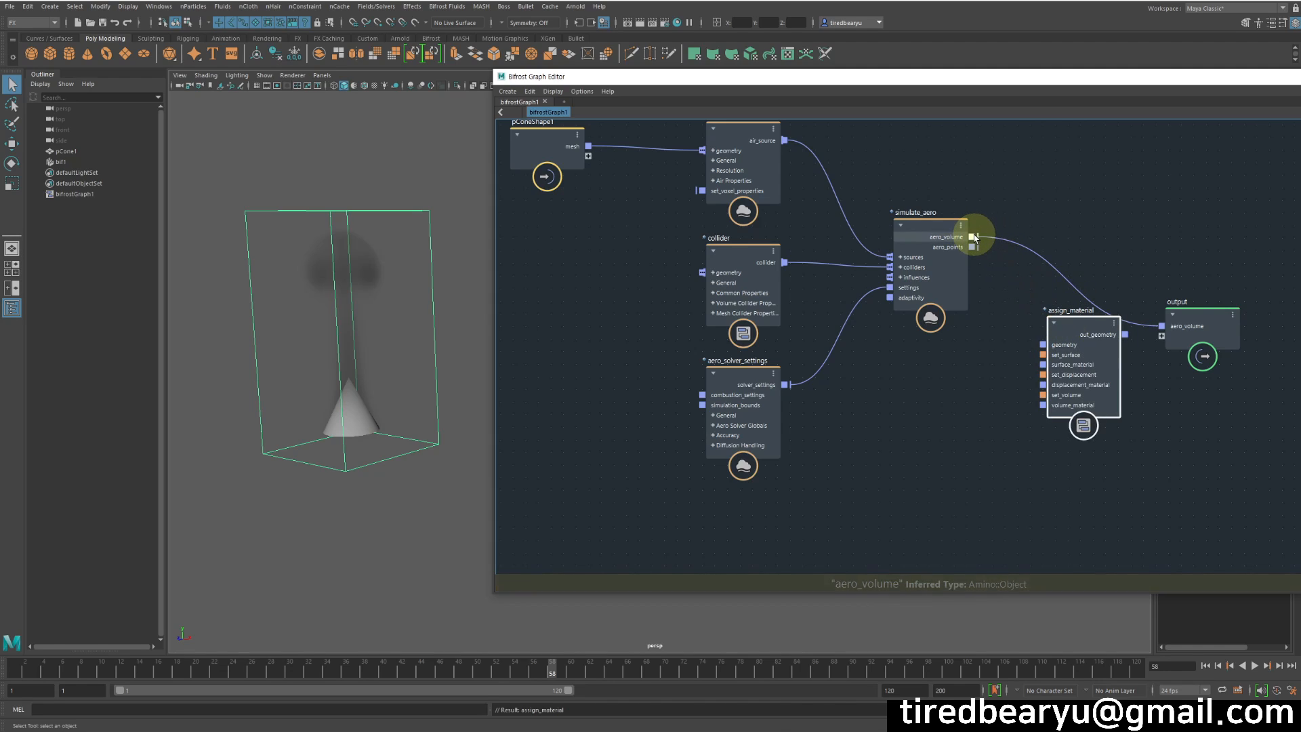
left_click_drag(972, 237, 1043, 347)
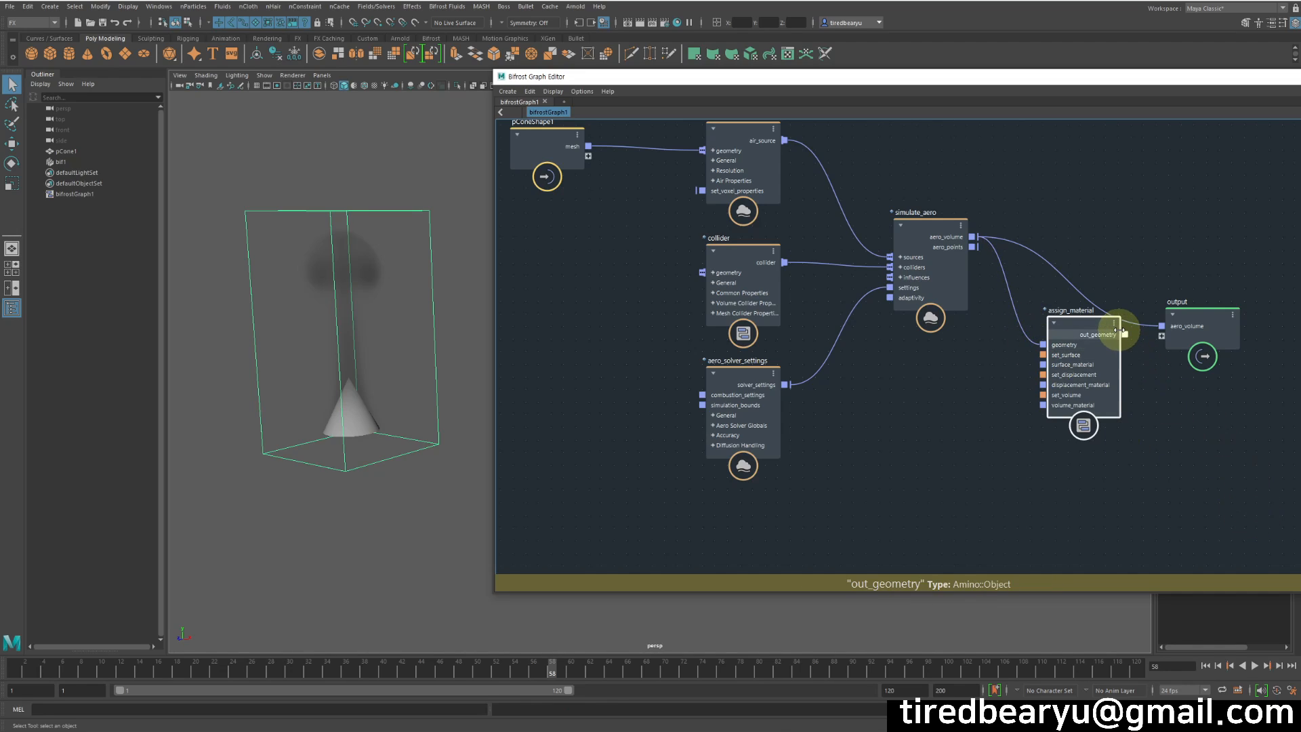
left_click_drag(1125, 336, 1162, 326)
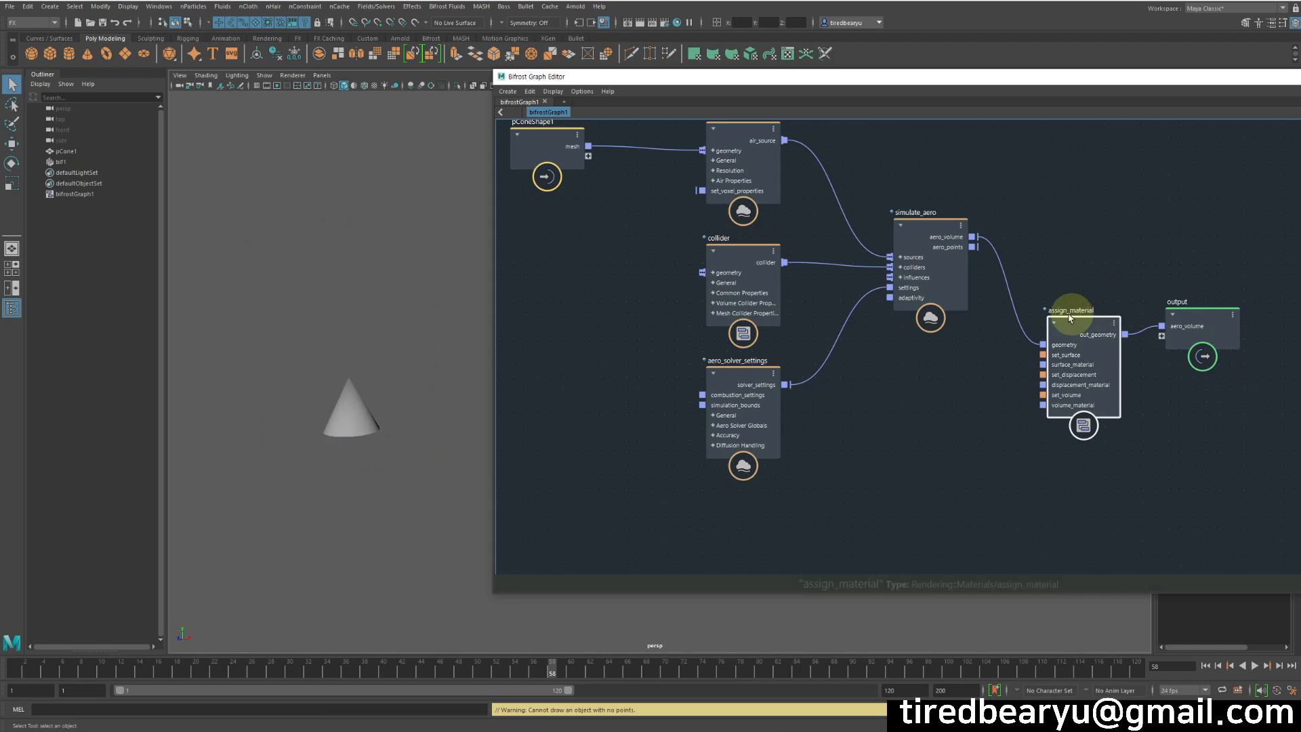
left_click_drag(1075, 314, 1070, 274)
Step: Replay the simulation with assign_material wired in and stop it at about frame 42
left_click(1243, 666)
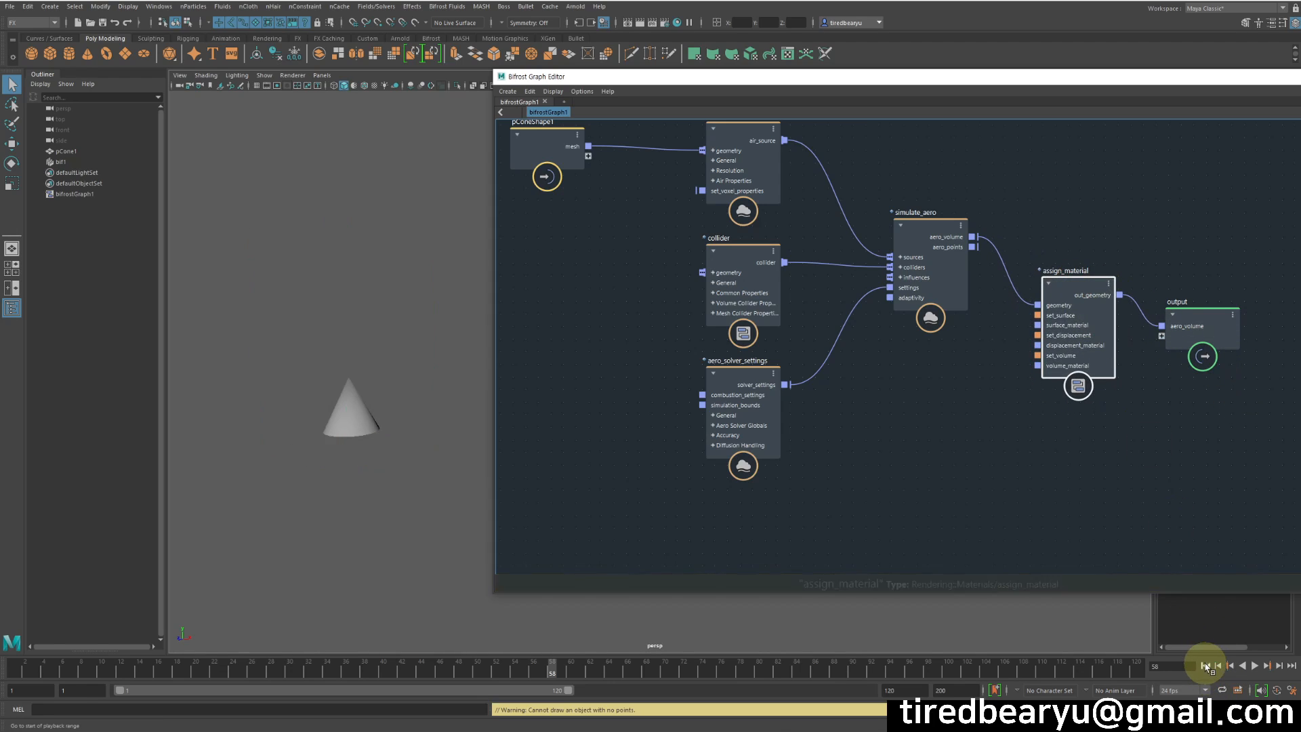
left_click(1255, 666)
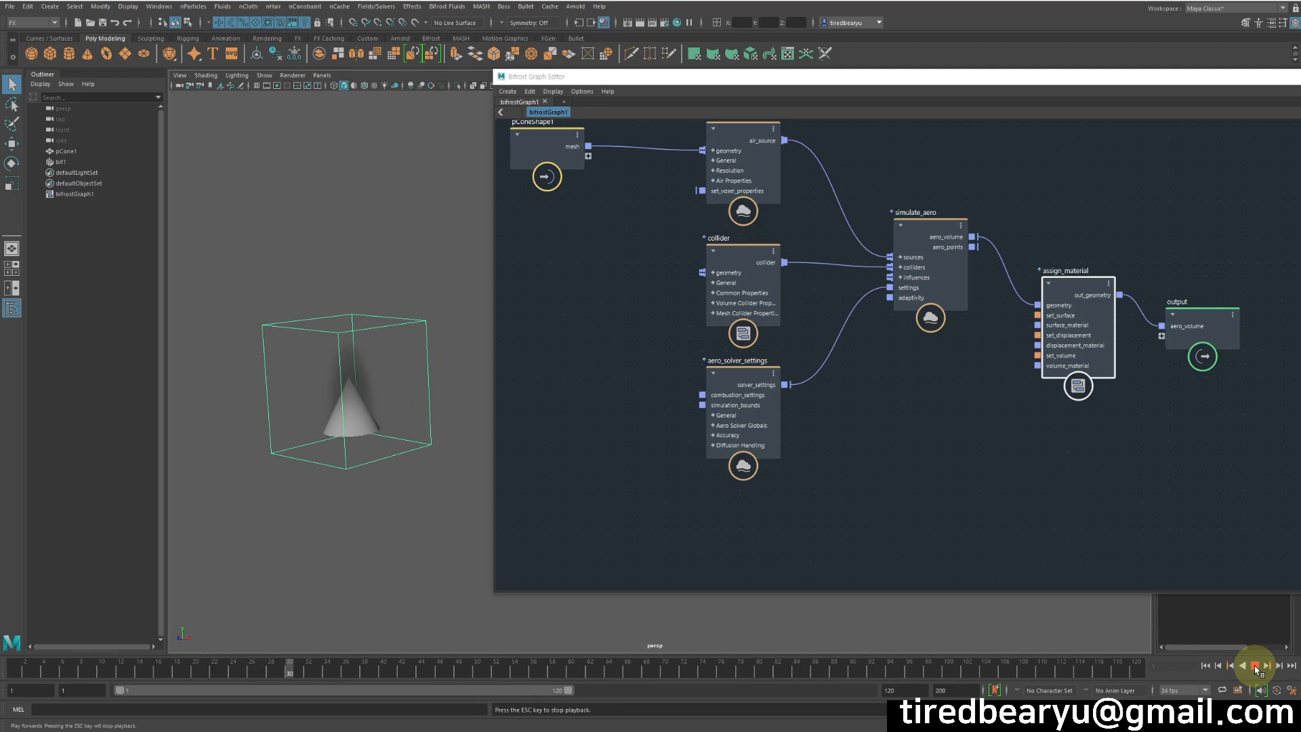
left_click(1254, 665)
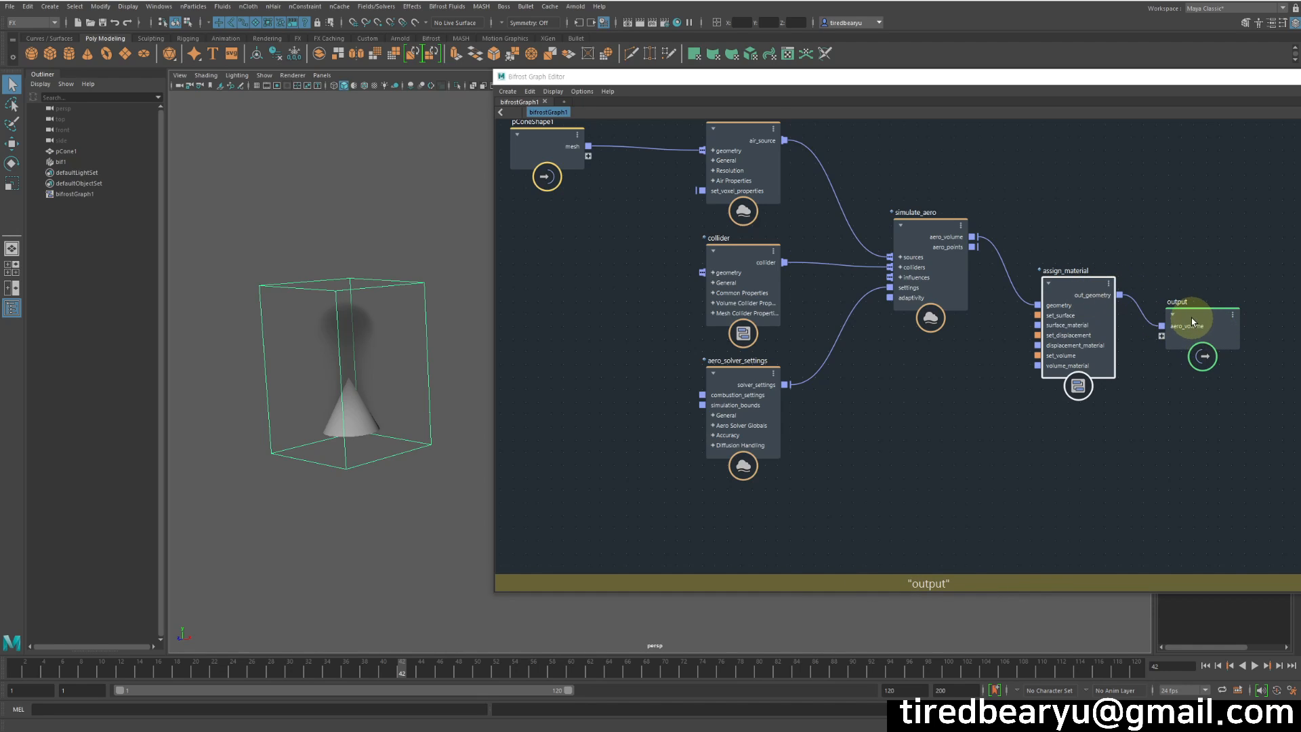
Step: Move the output node farther out and shift assign_material away from simulate_aero
left_click_drag(1191, 319, 1249, 325)
left_click_drag(1086, 283, 1110, 283)
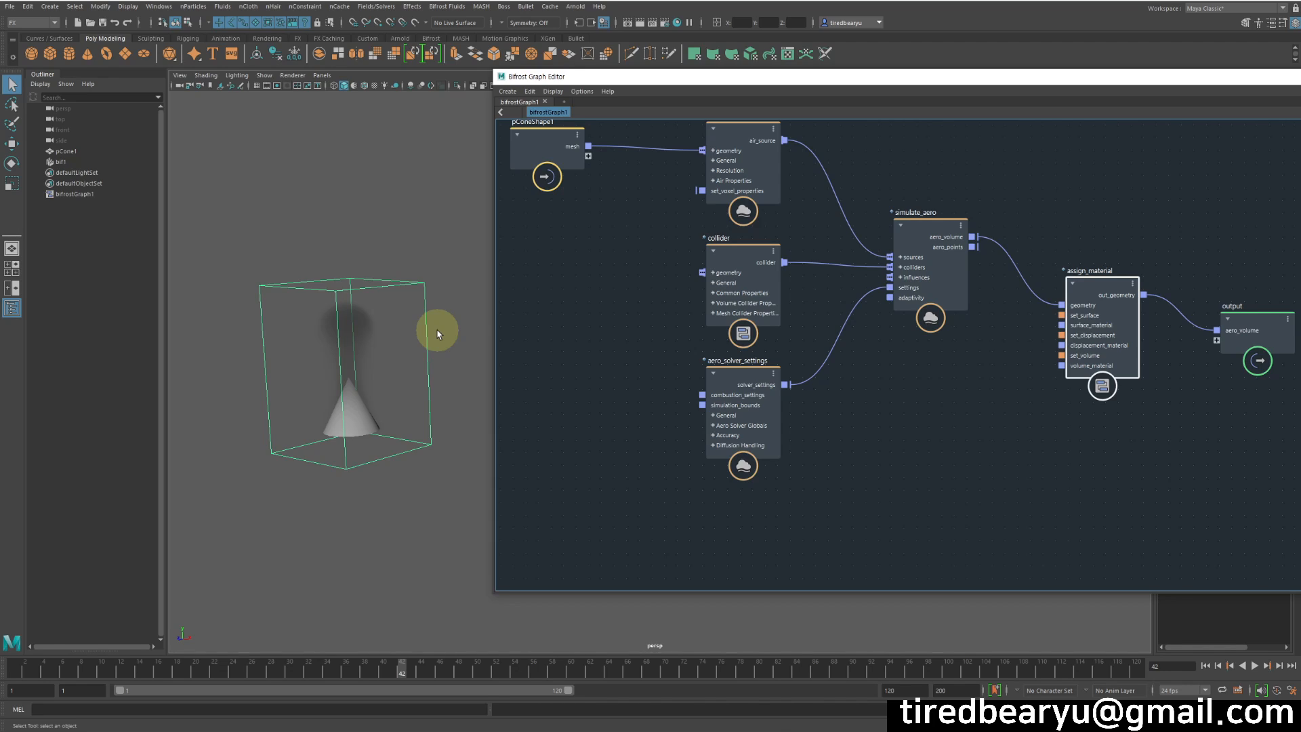
Step: Open the Hypershade and create an Arnold aiStandardVolume shader
left_click(578, 8)
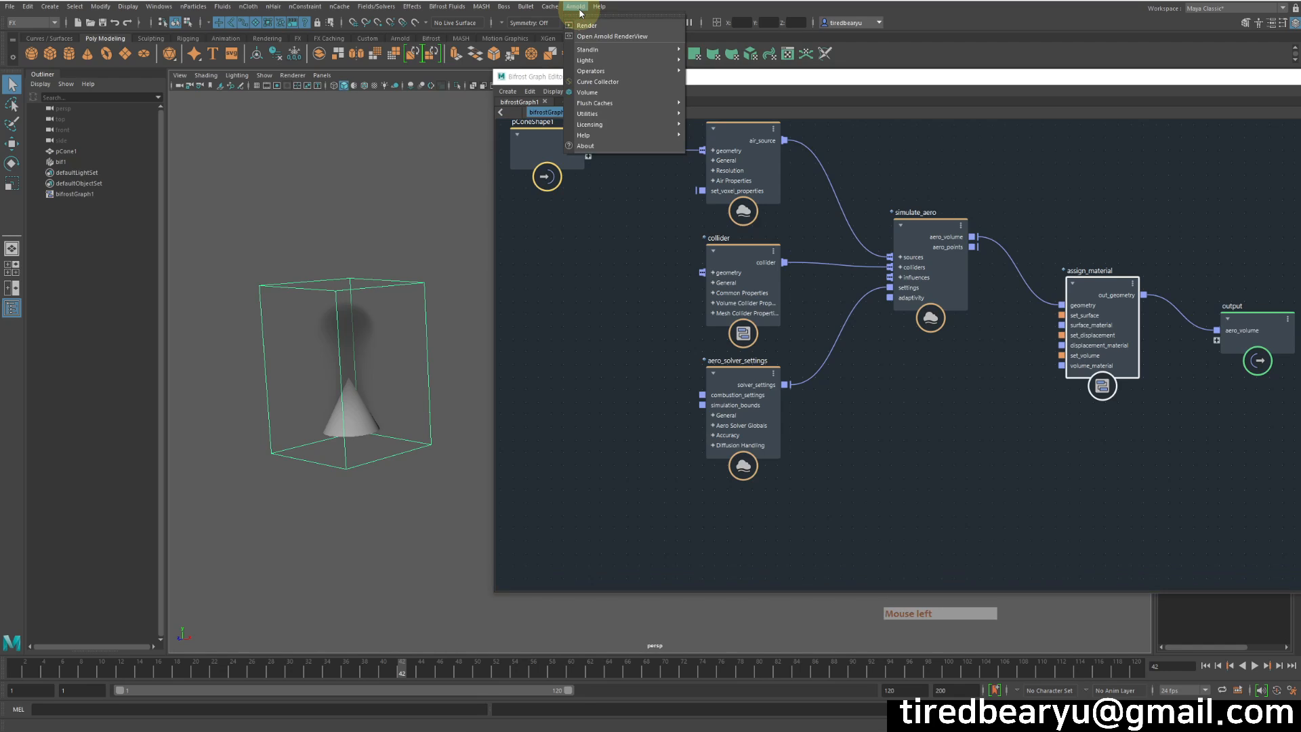
left_click(736, 17)
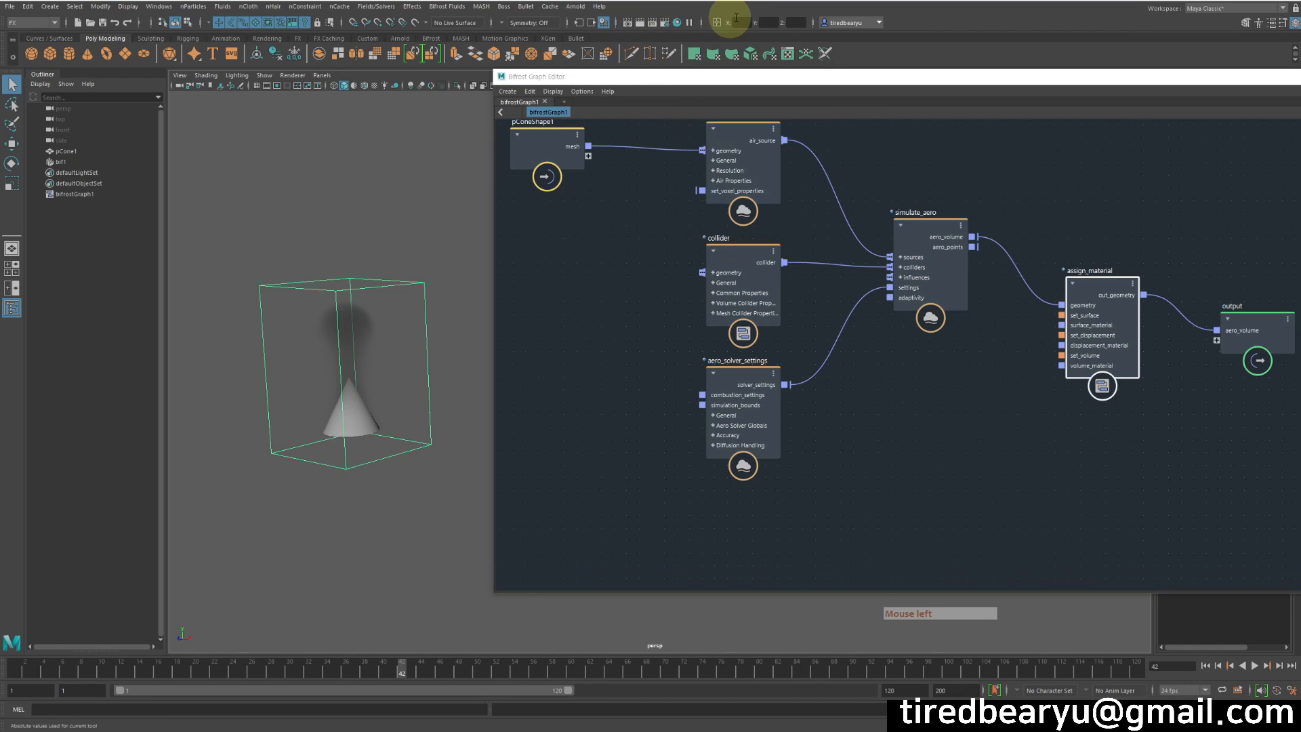
left_click(676, 22)
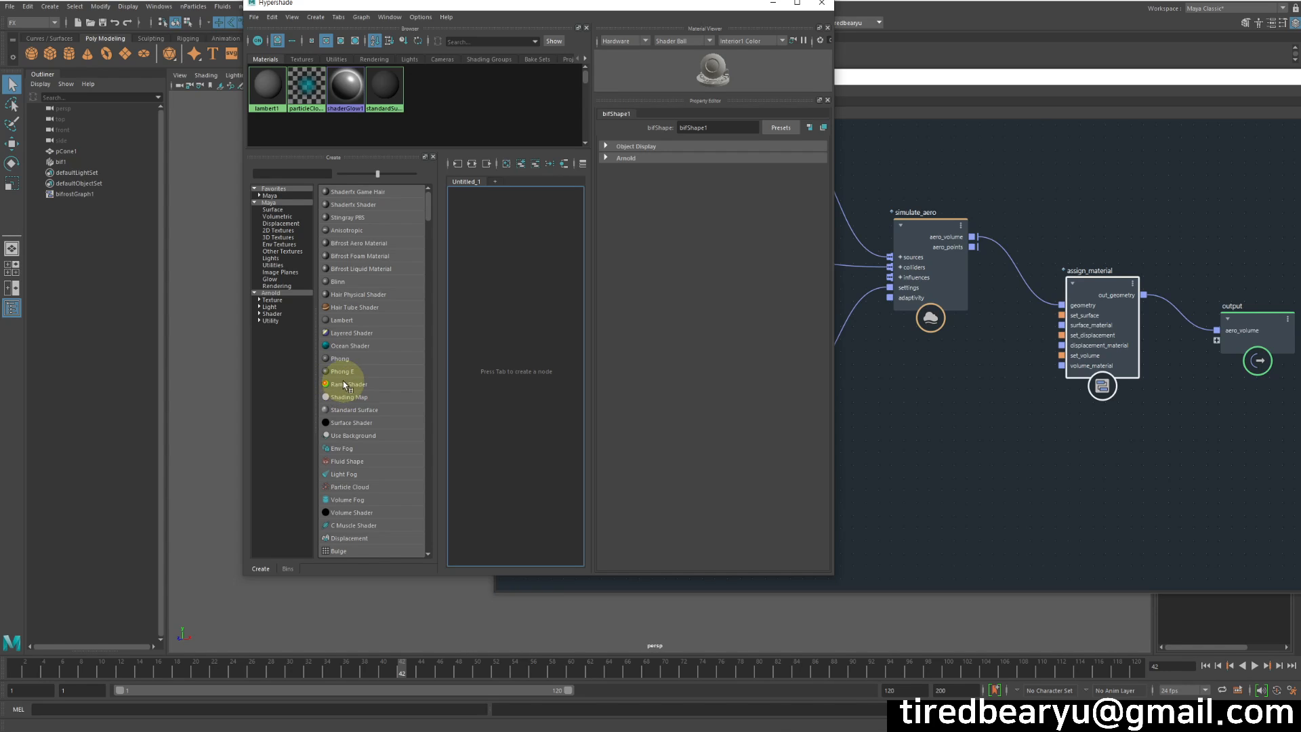
left_click(273, 313)
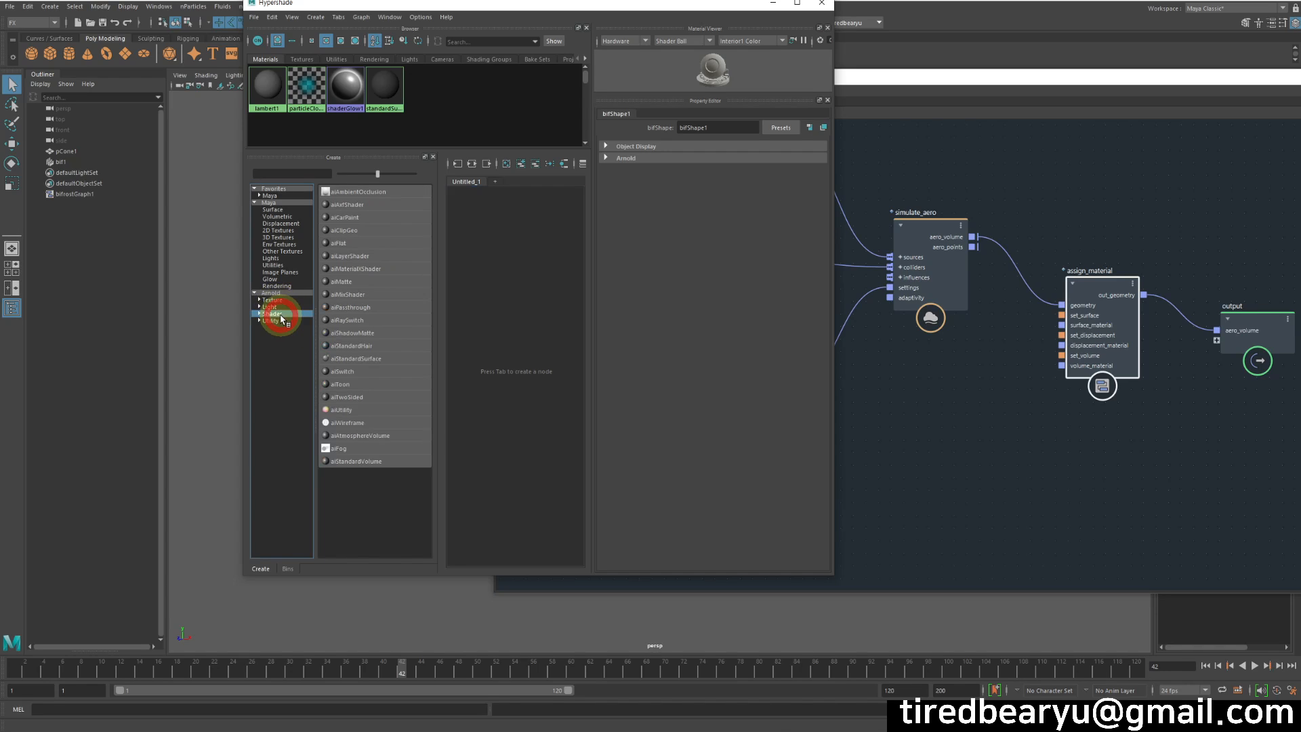
left_click(371, 461)
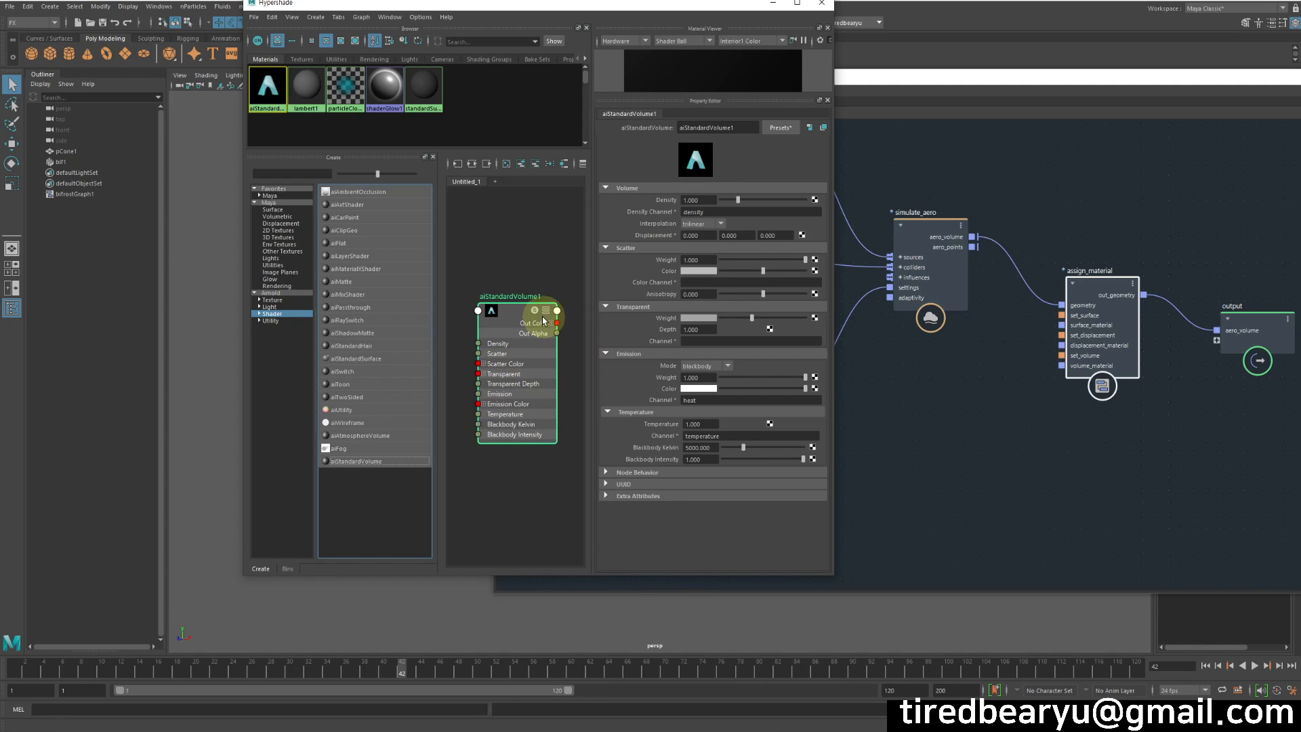
Step: Bring the aiStandardVolume shader into the Bifrost graph and connect its material_reference to assign_material's volume_material input
left_click_drag(543, 323, 1024, 446)
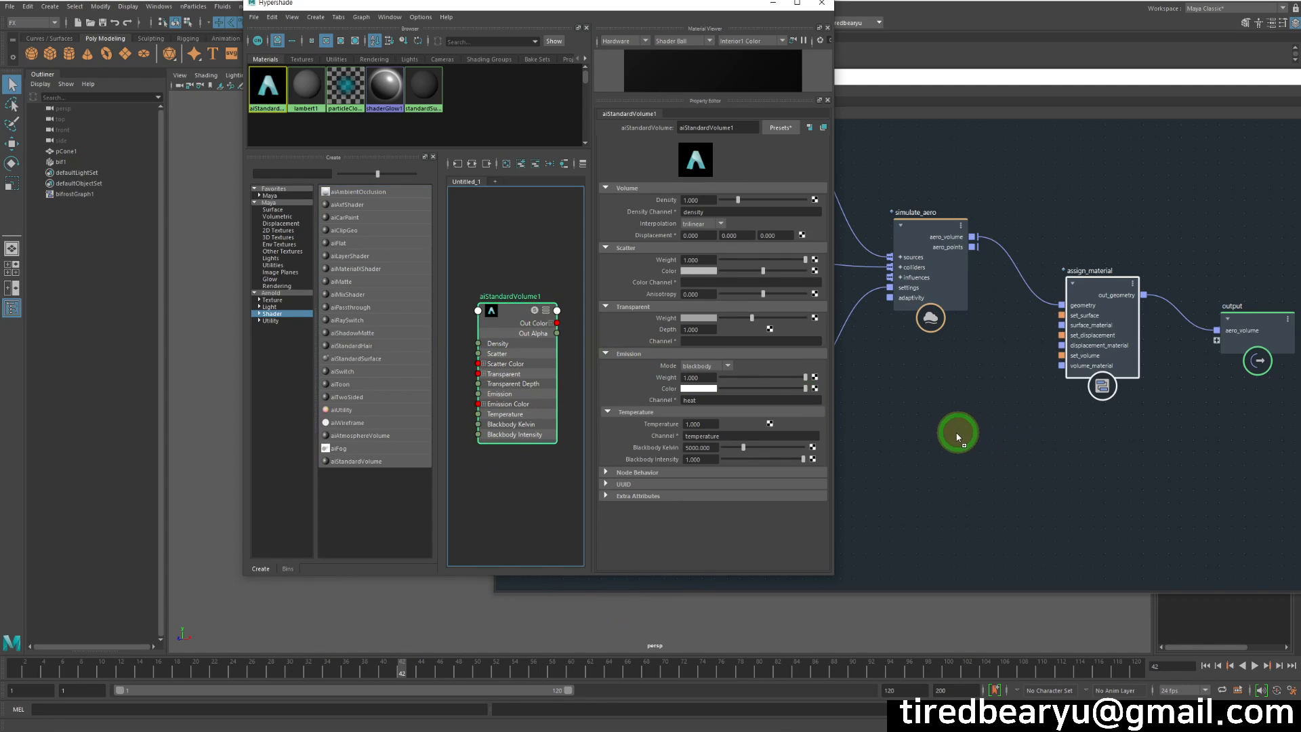
left_click_drag(961, 490, 961, 488)
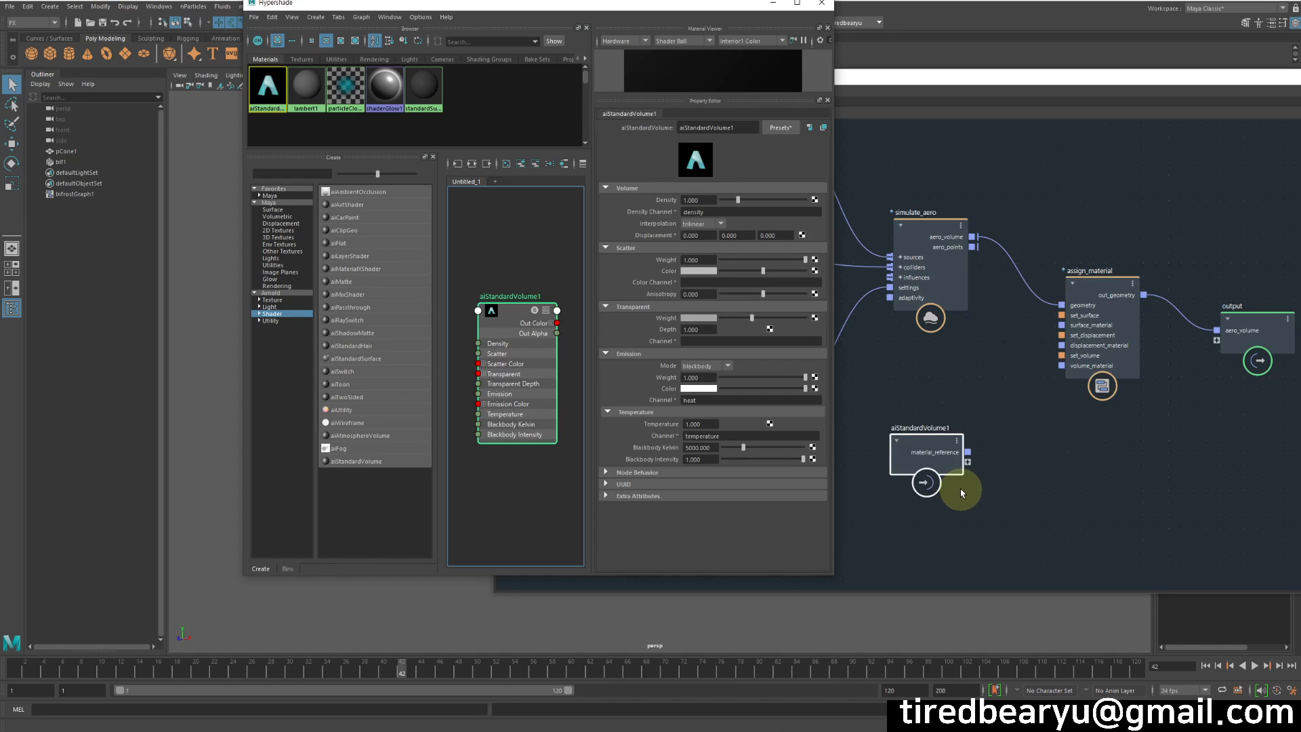
left_click(936, 430)
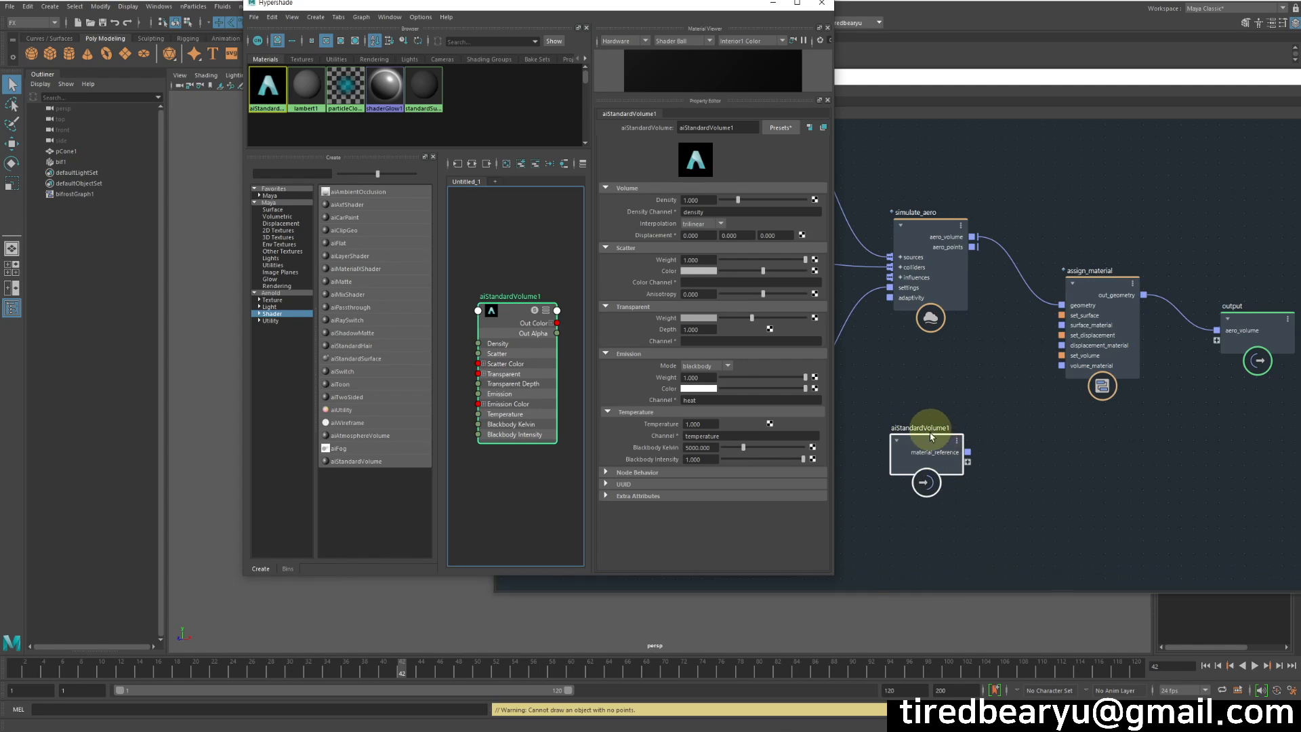
left_click_drag(956, 437, 938, 402)
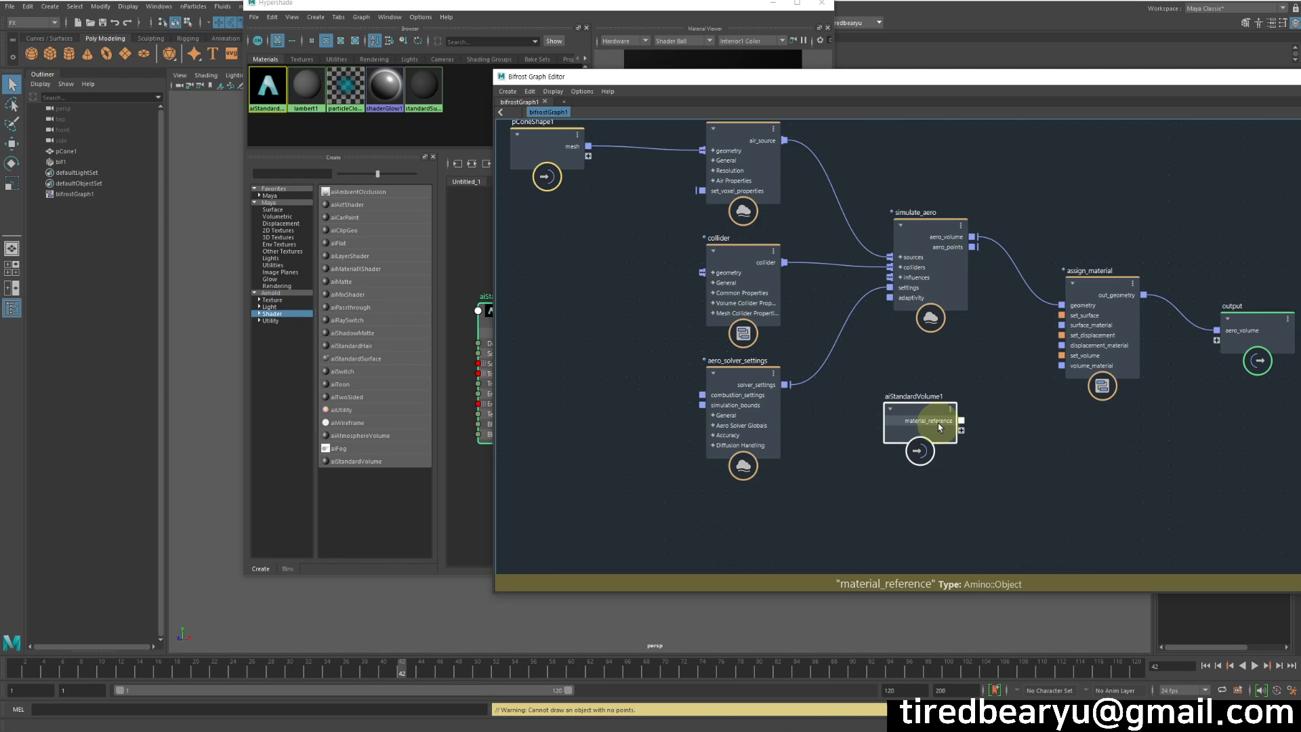
left_click_drag(962, 420, 1061, 367)
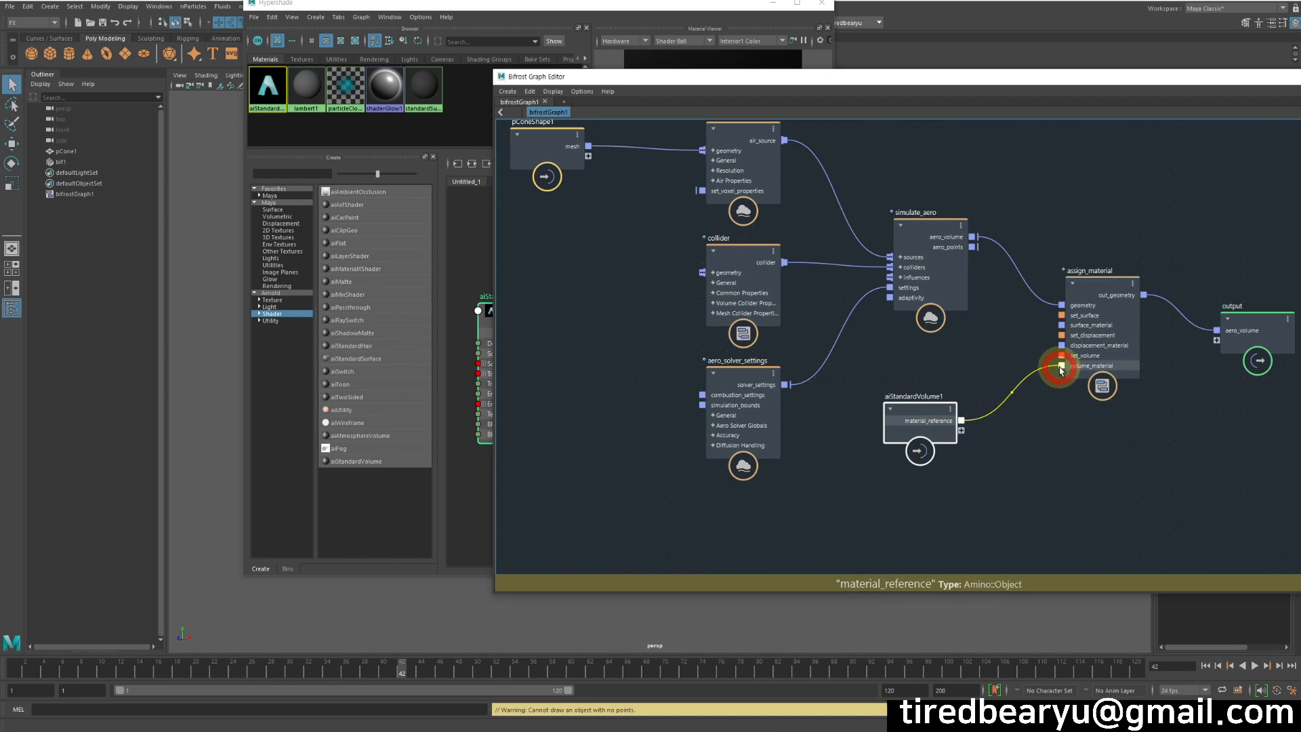
Step: Move the Hypershade clear of the viewport, replay the simulation from the start, and return to frame 1
left_click(779, 17)
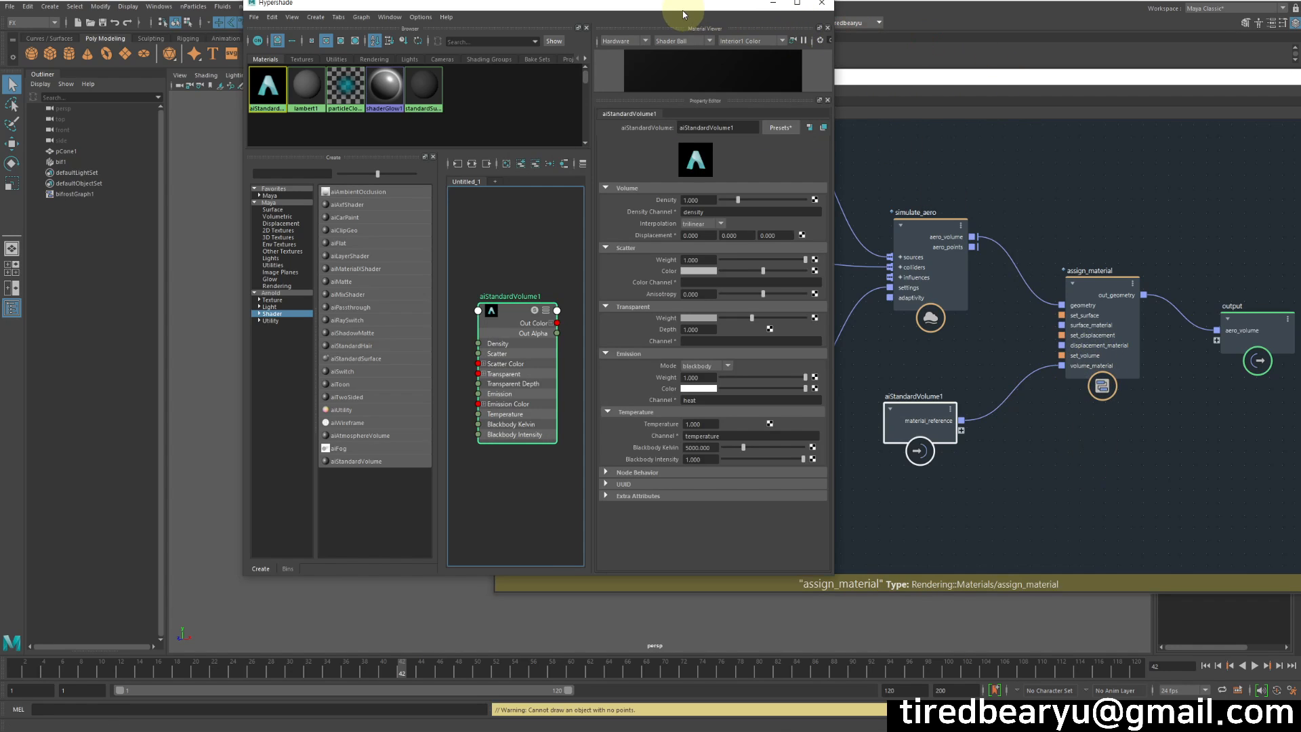
mouse_move(680, 9)
left_mouse_down()
mouse_move(932, 41)
mouse_move(1172, 42)
left_mouse_up()
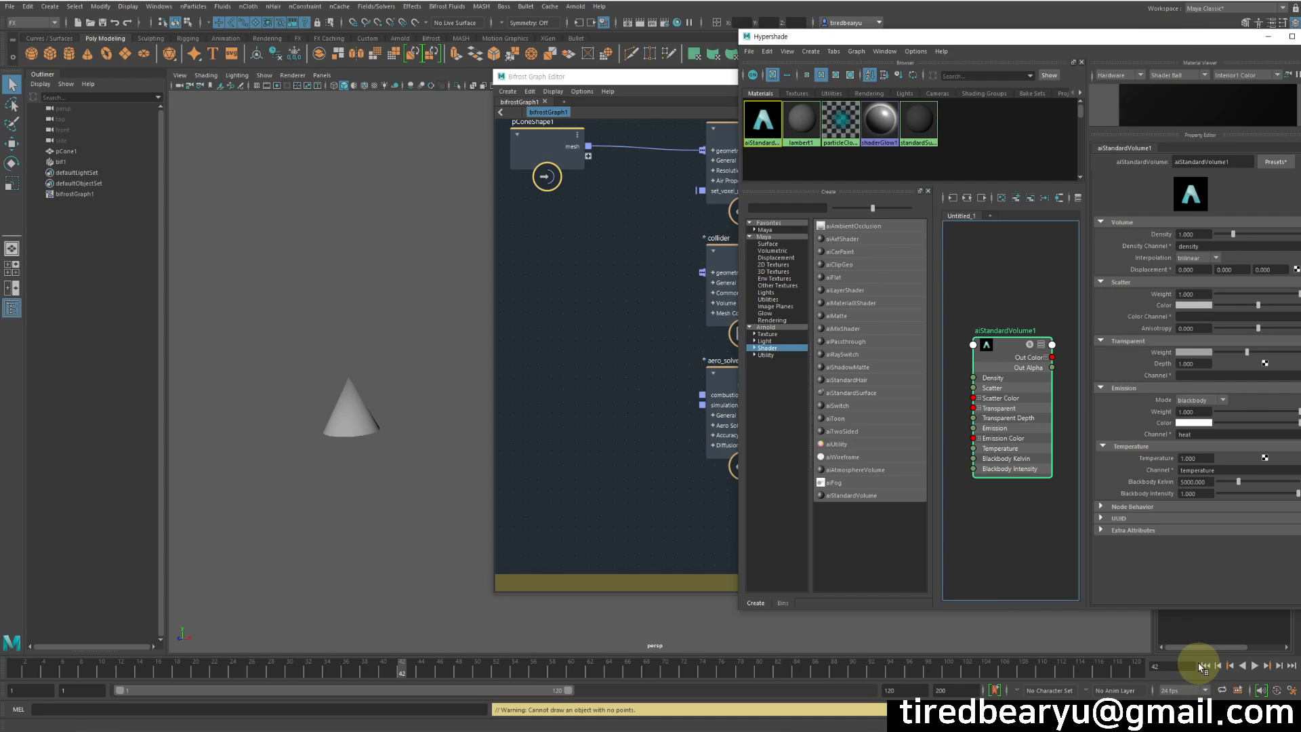
left_click(1205, 666)
left_click(1255, 667)
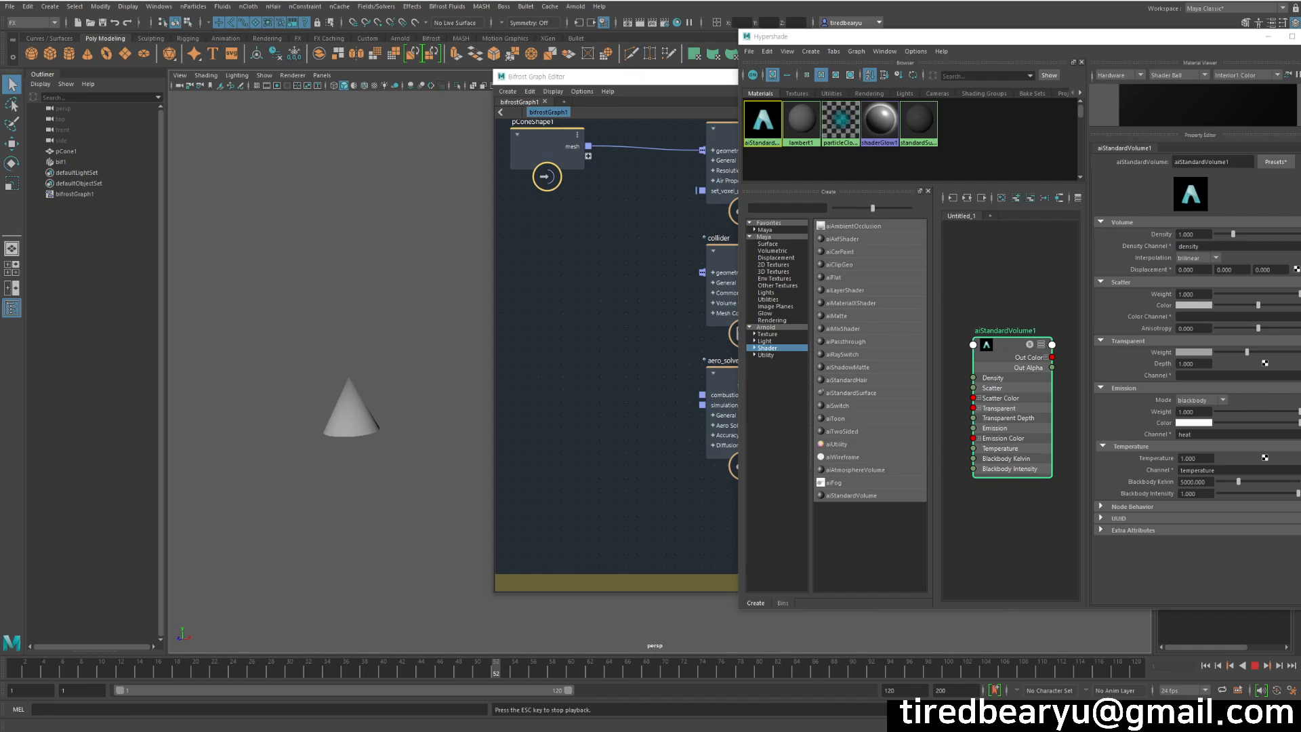
left_click(1255, 666)
left_click(1205, 666)
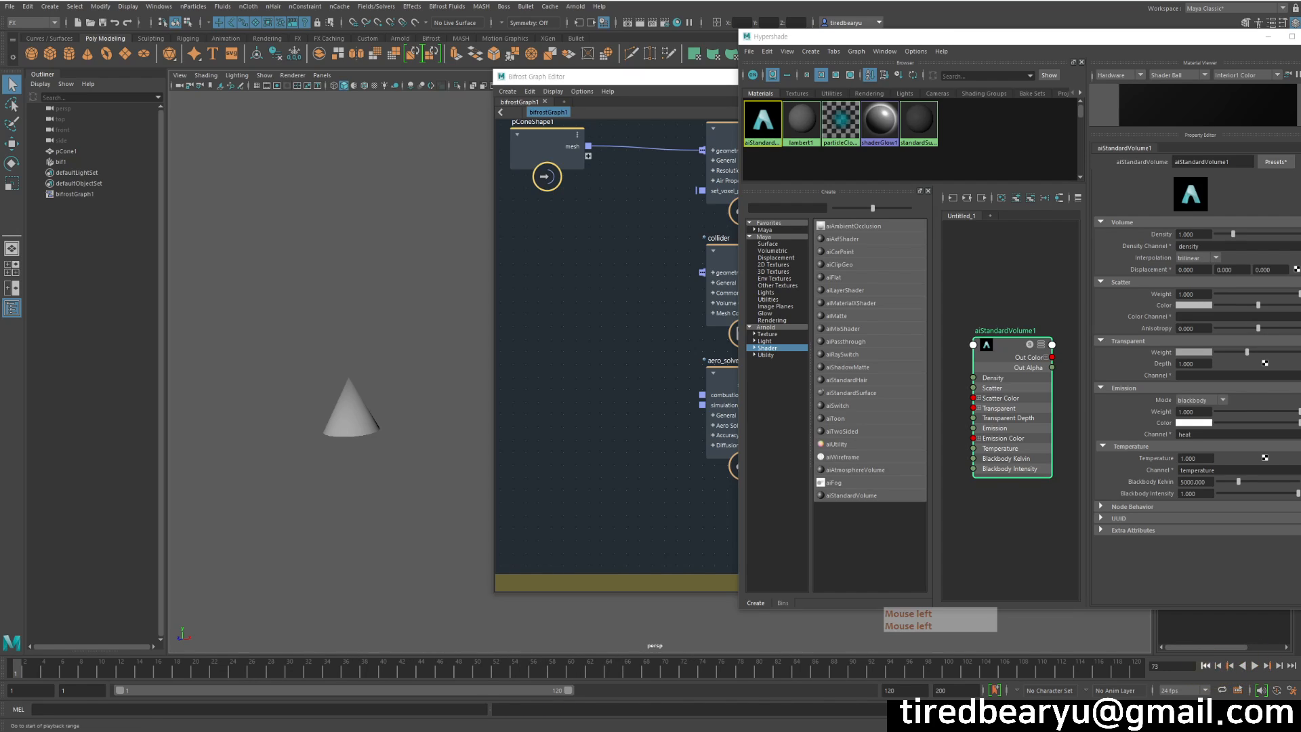
Step: Replace the aiStandardVolume shader's settings with the default_bifrost_aero preset
left_click(1003, 345)
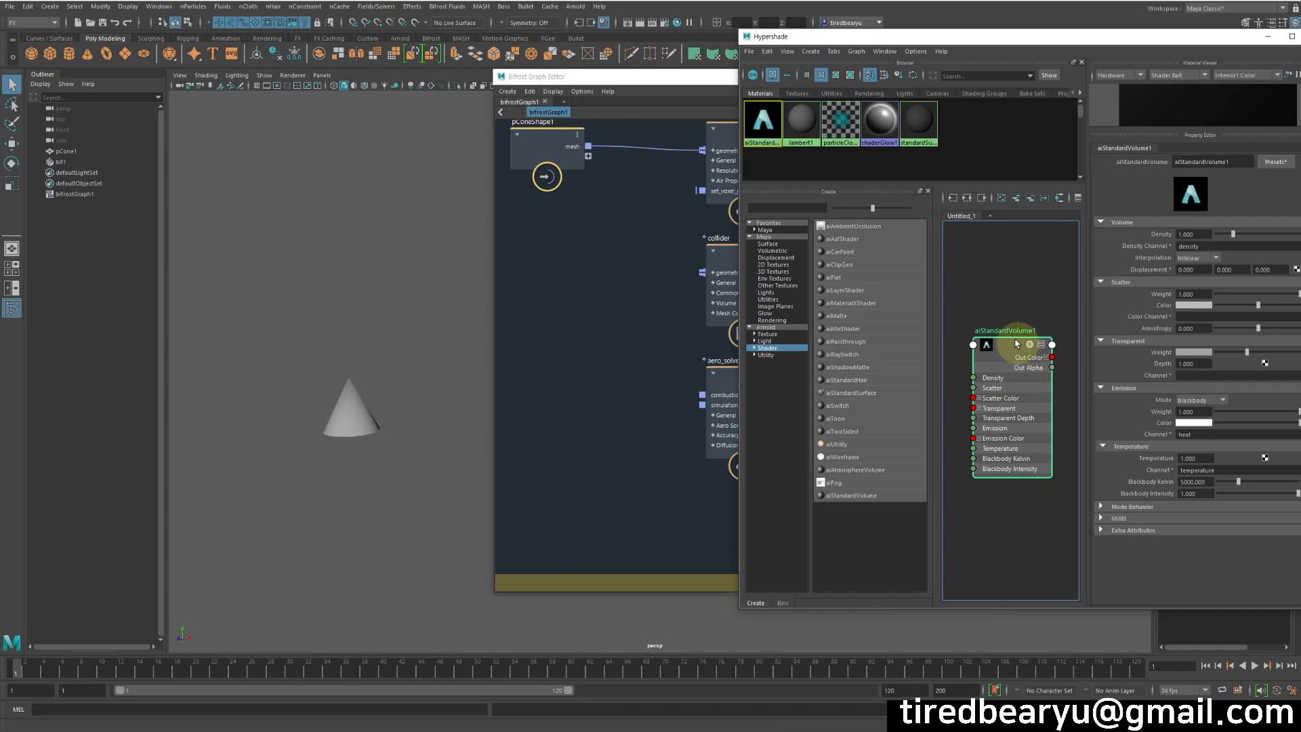
left_click_drag(1111, 35, 1001, 29)
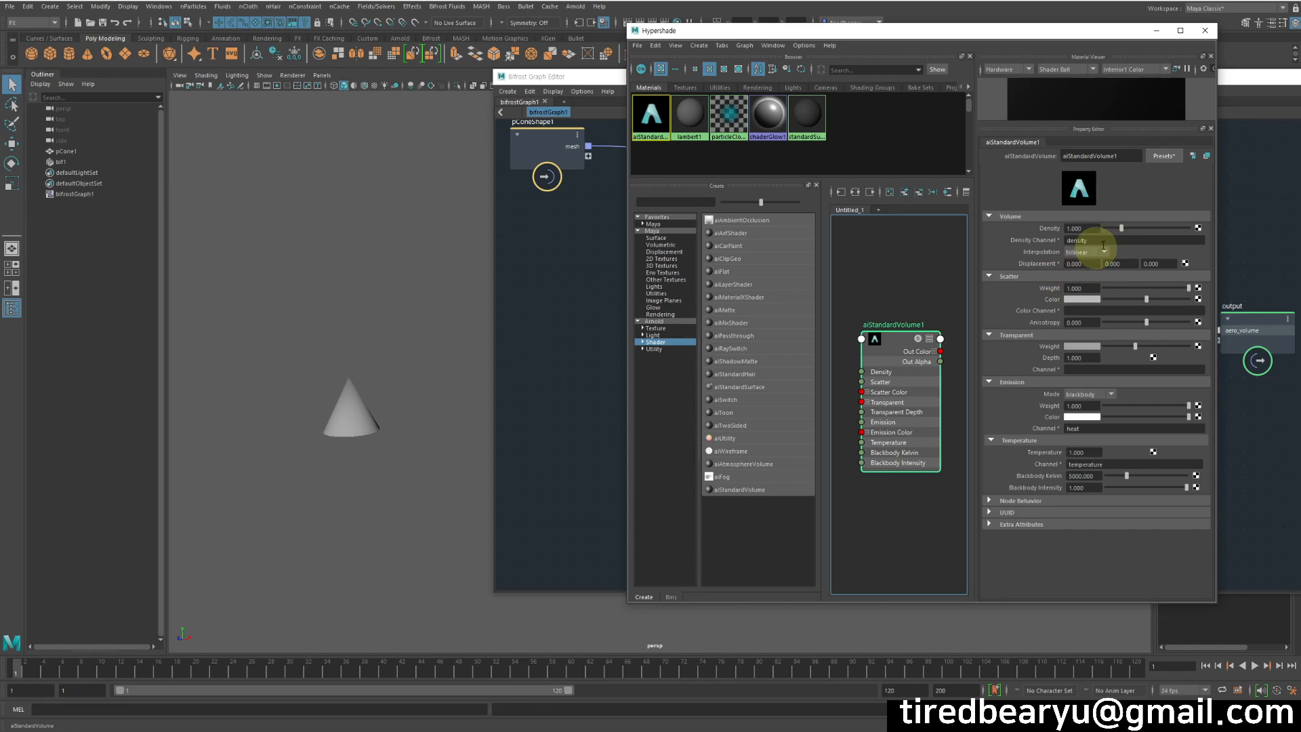
left_click(1164, 157)
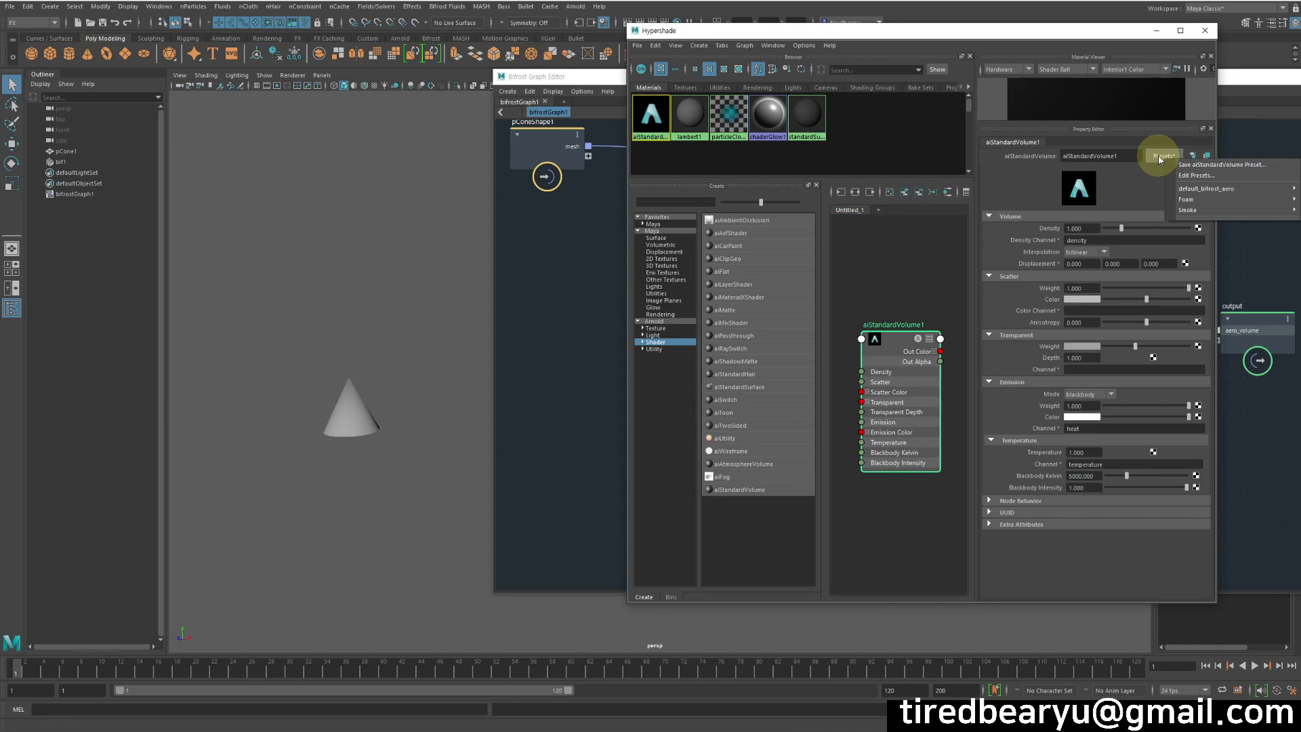
mouse_move(1185, 192)
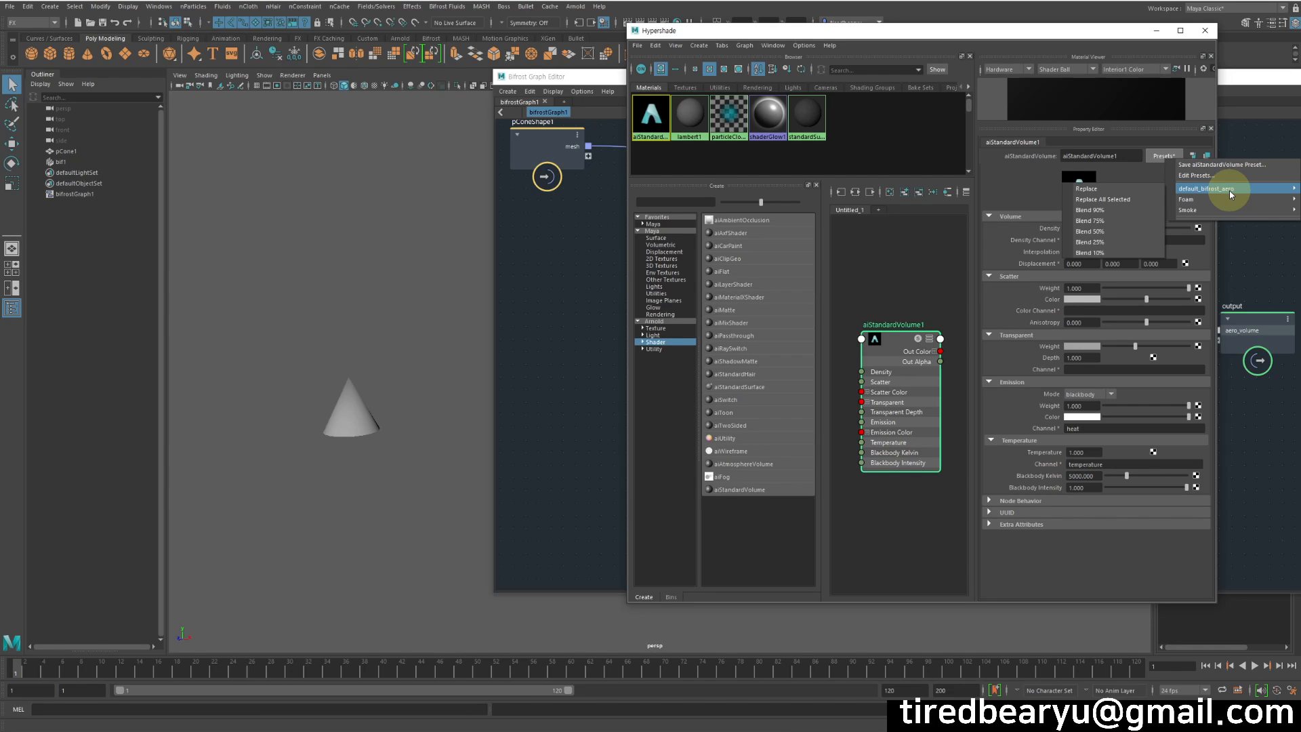
left_click(1097, 189)
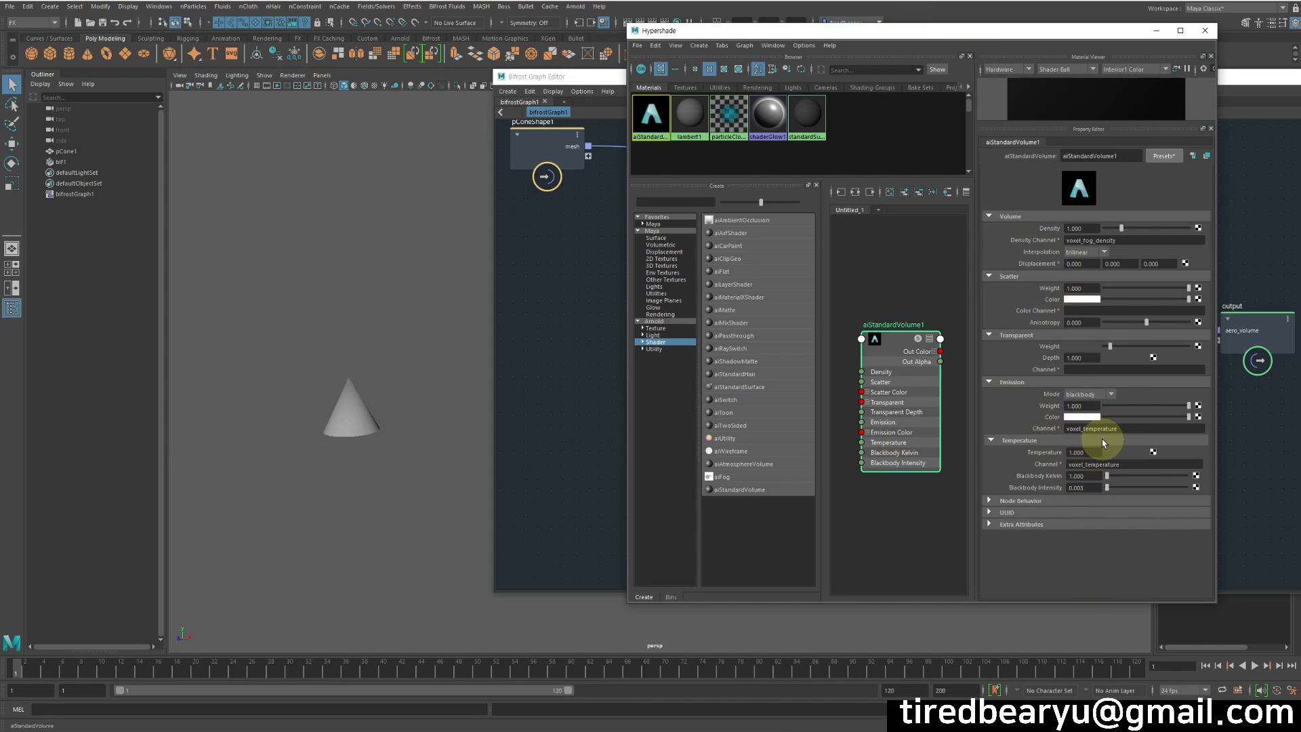
left_click(1172, 157)
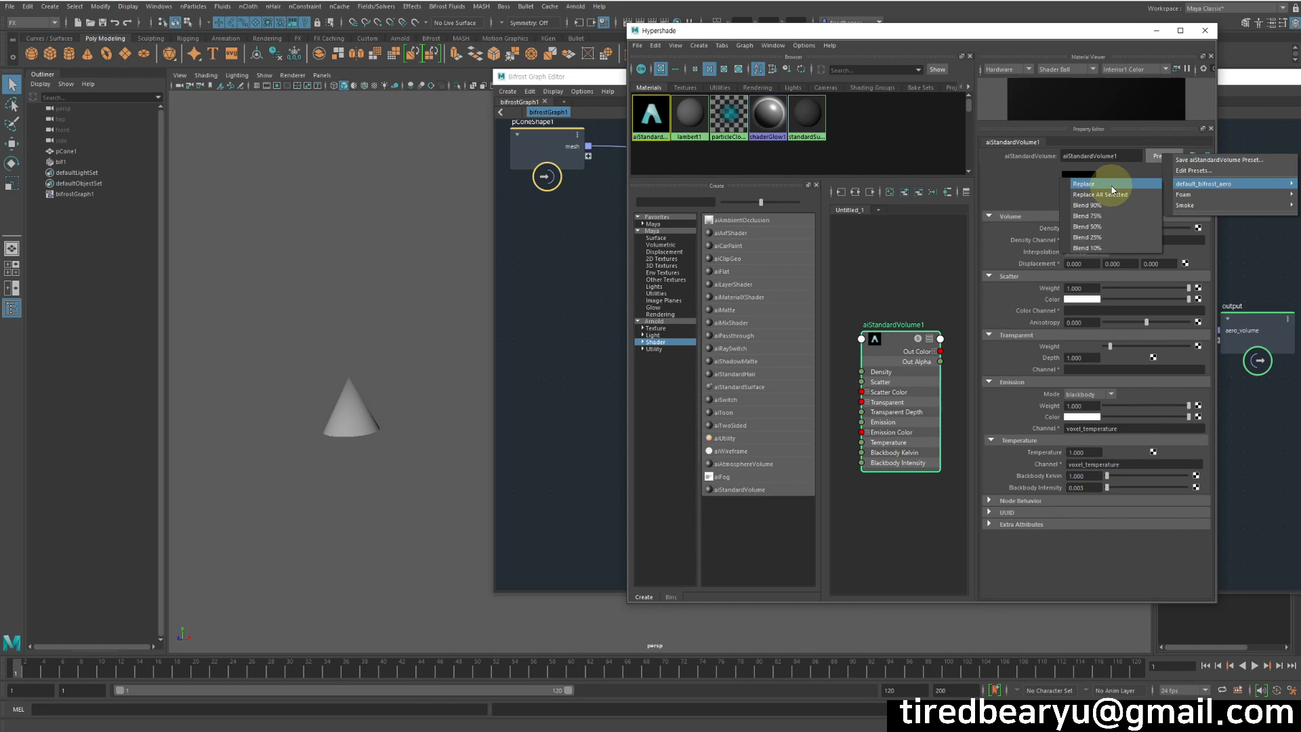
left_click(1111, 185)
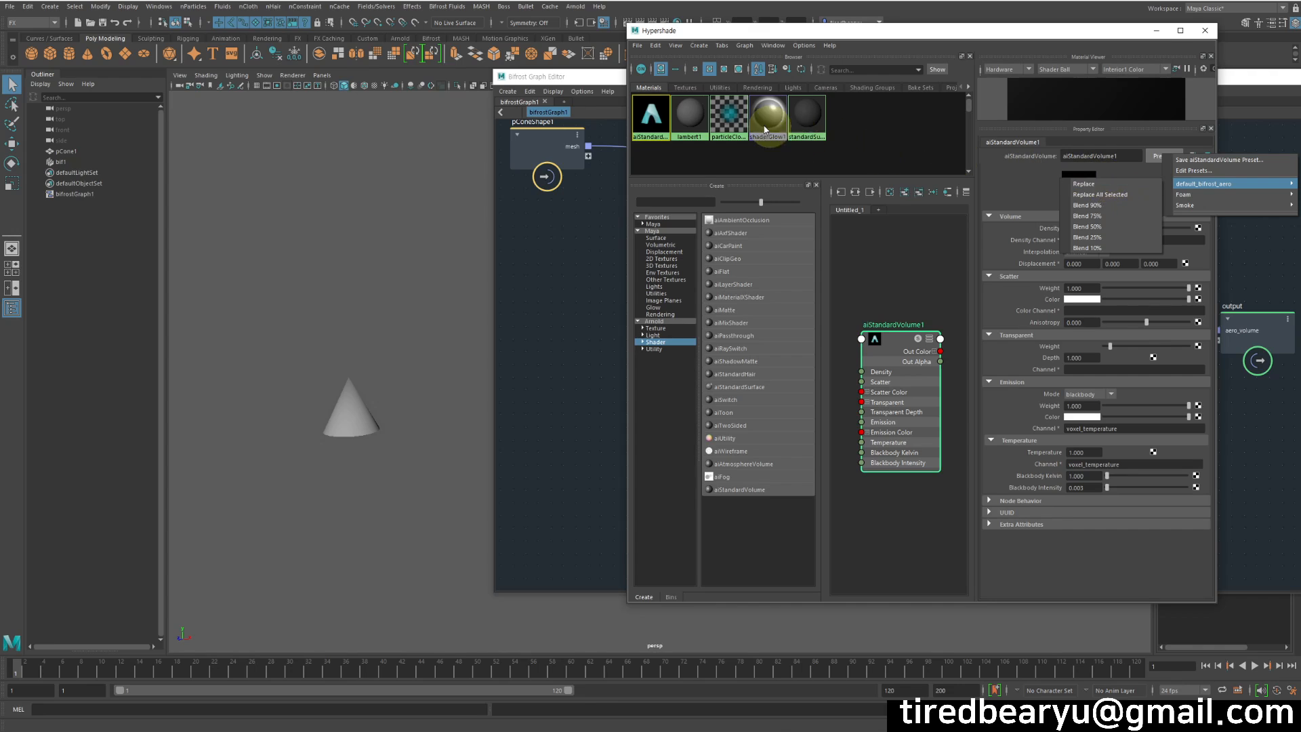
Step: Minimize the Bifrost Graph Editor to replay the simulation from the start, and extend the playback range to frame 200
left_click(587, 84)
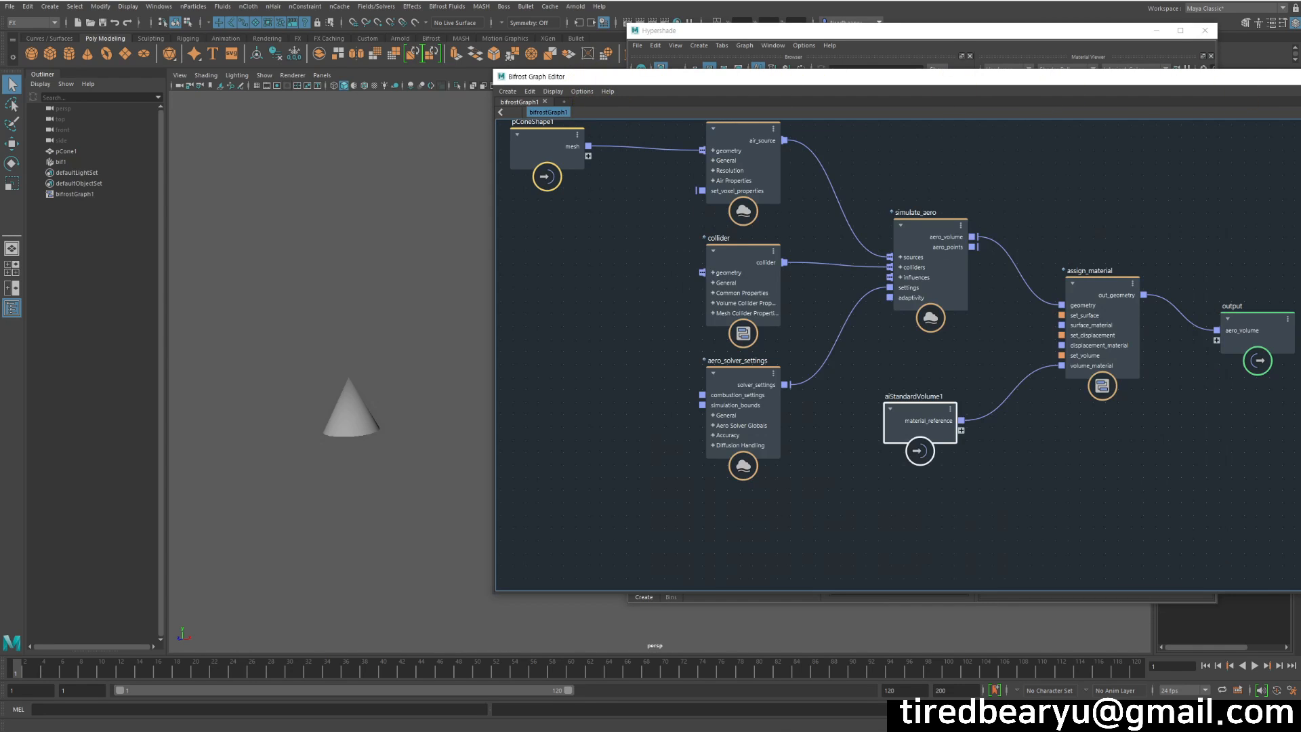
left_click(1300, 77)
left_click(1206, 667)
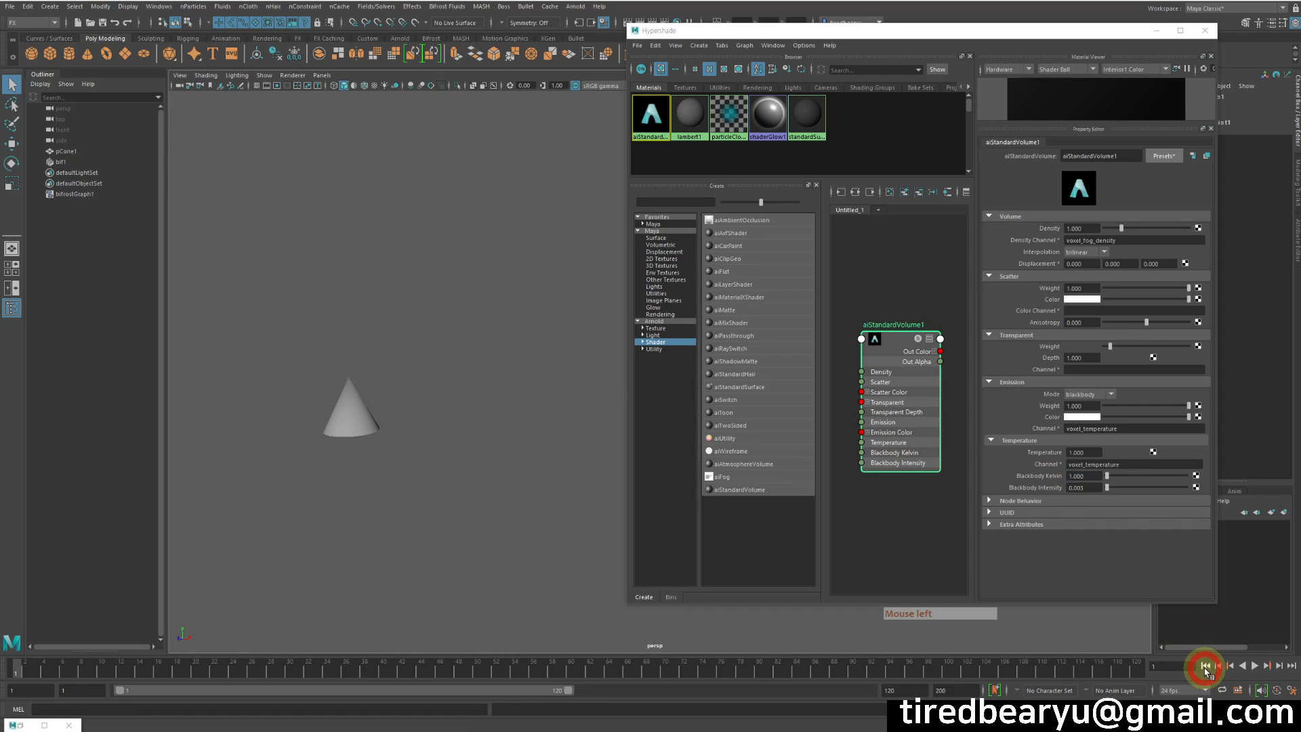
left_click(1255, 667)
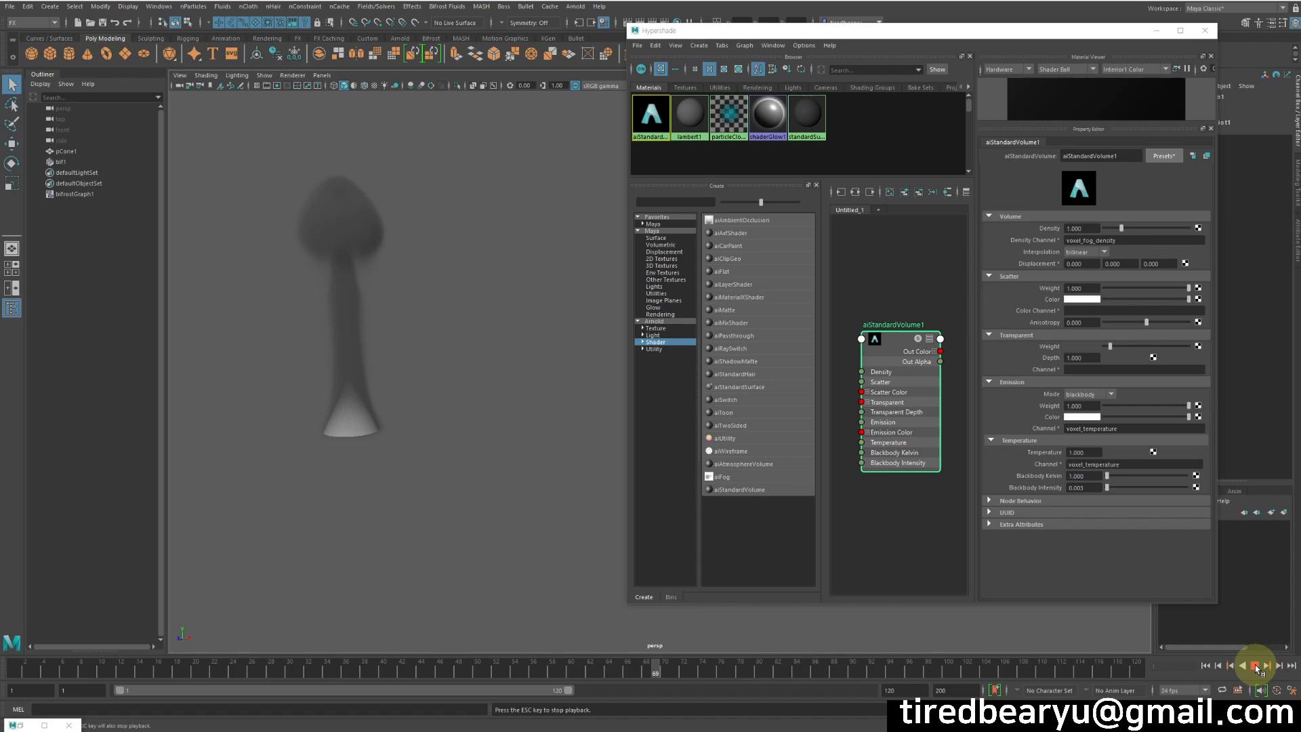
left_click(1255, 666)
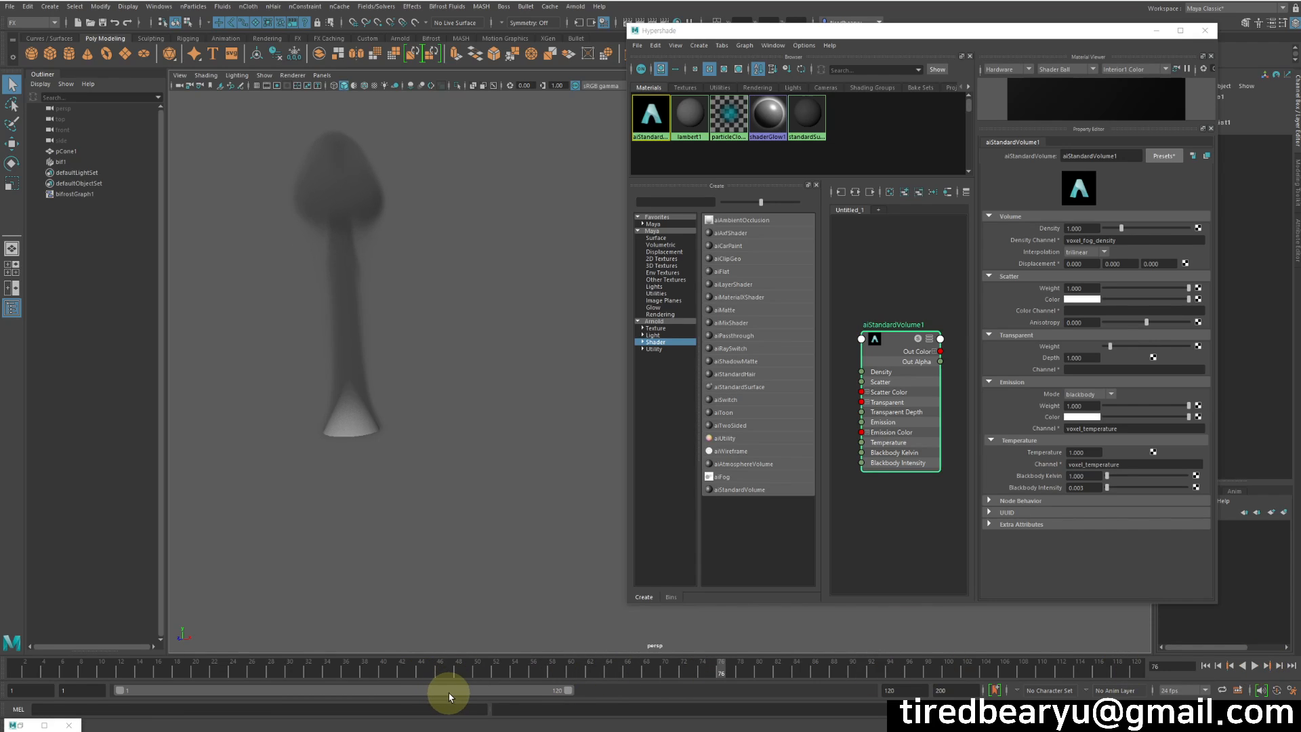
double_click(473, 690)
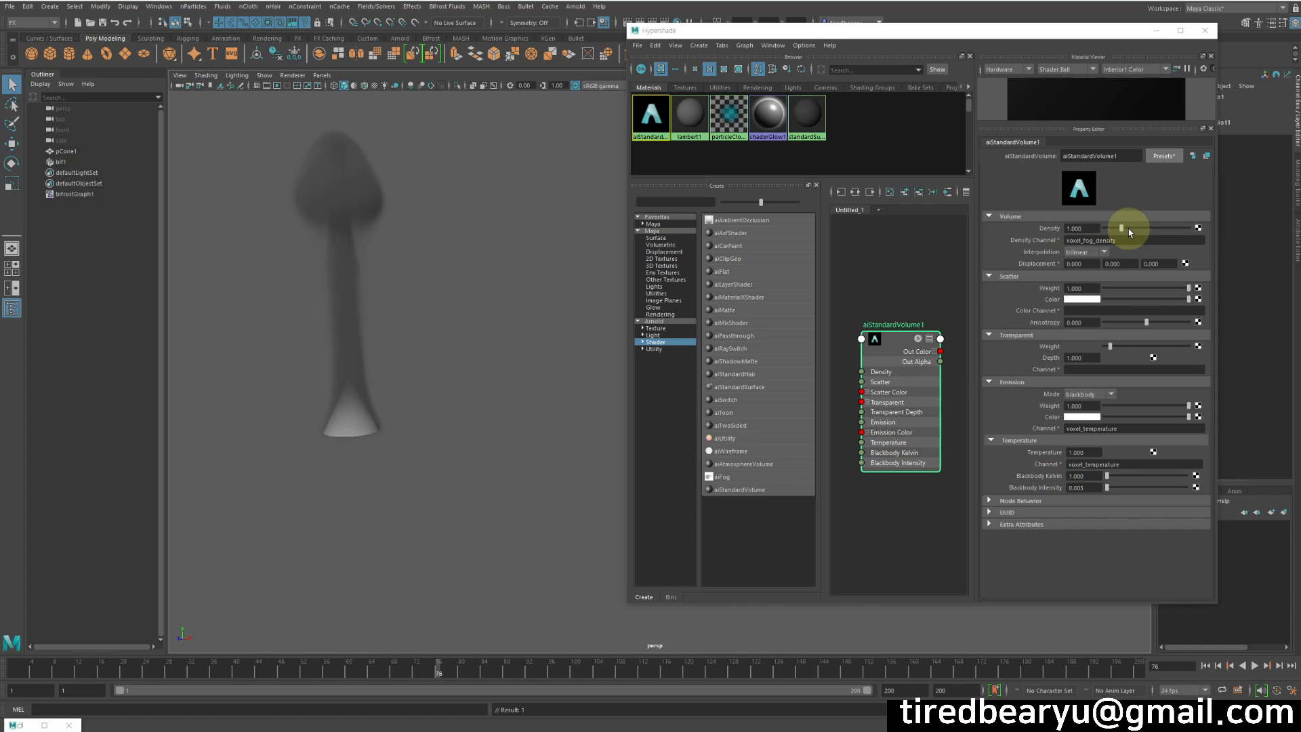
Step: Try higher and lower Density values on the aiStandardVolume shader, and set Density back to 1
left_click_drag(1128, 229, 1105, 244)
left_click_drag(1125, 245, 1119, 242)
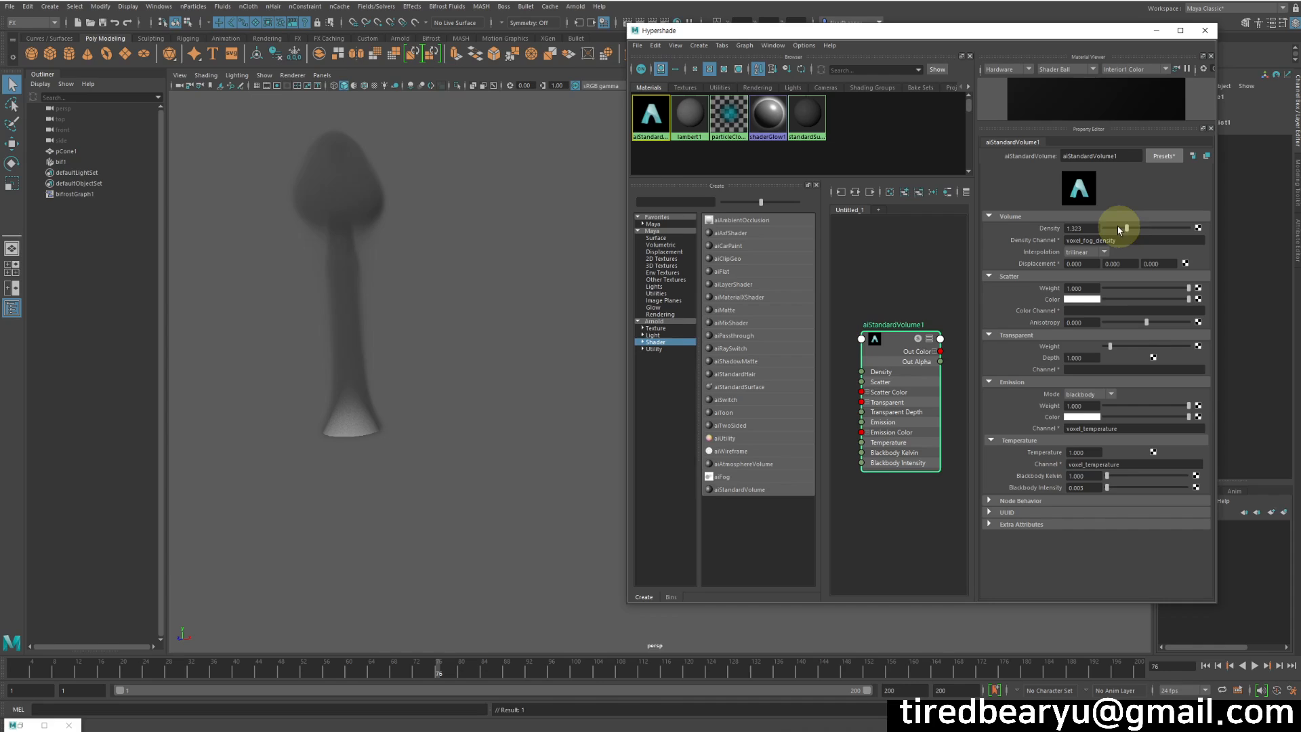
left_click_drag(1127, 233, 1105, 237)
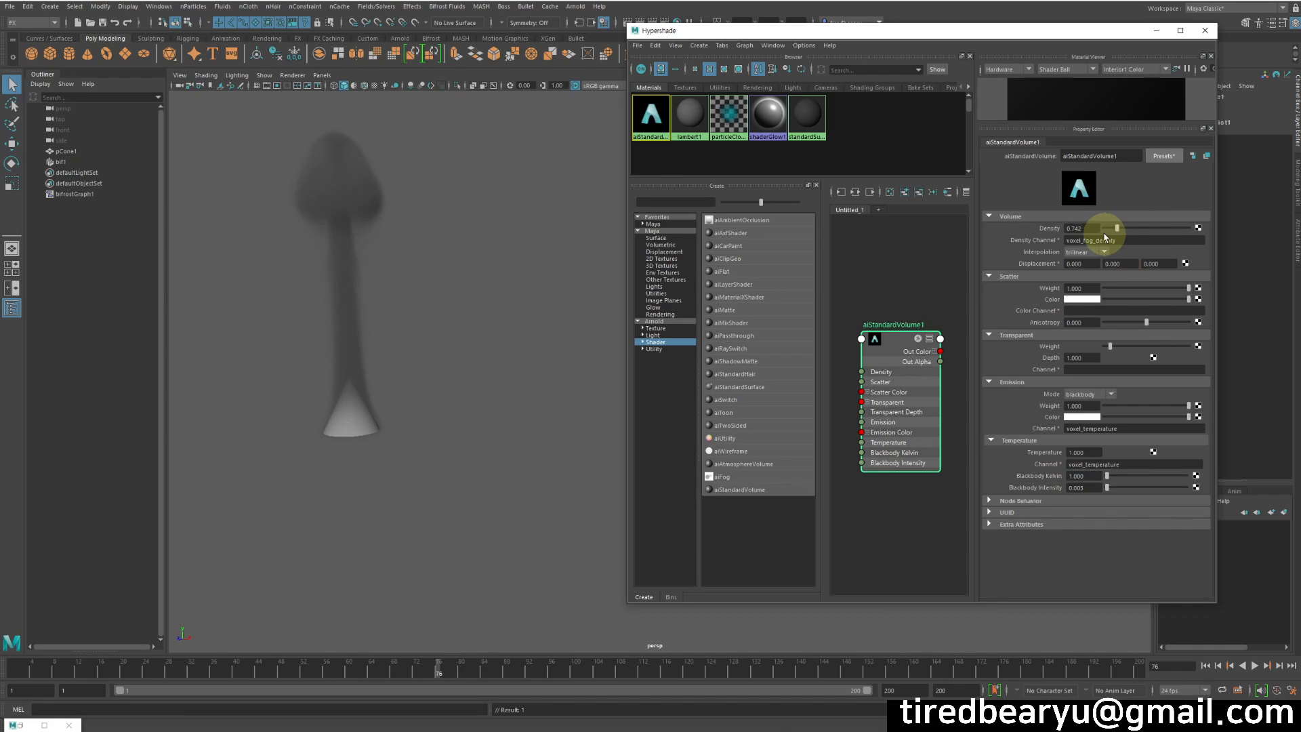
left_click(1090, 228)
type("1")
key("Return")
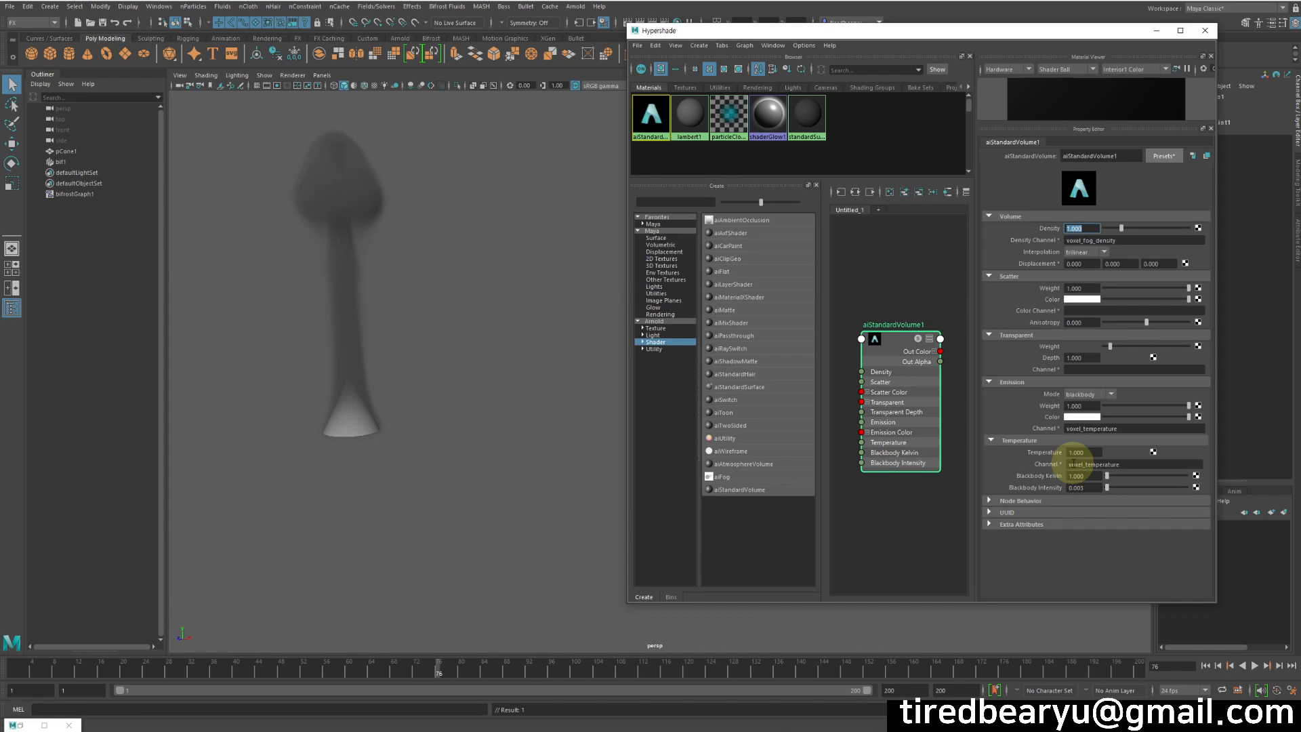
Step: Restore the Bifrost Graph Editor, examine the source_air node's fog density and temperature parameters, and minimize the editor again
left_click(866, 27)
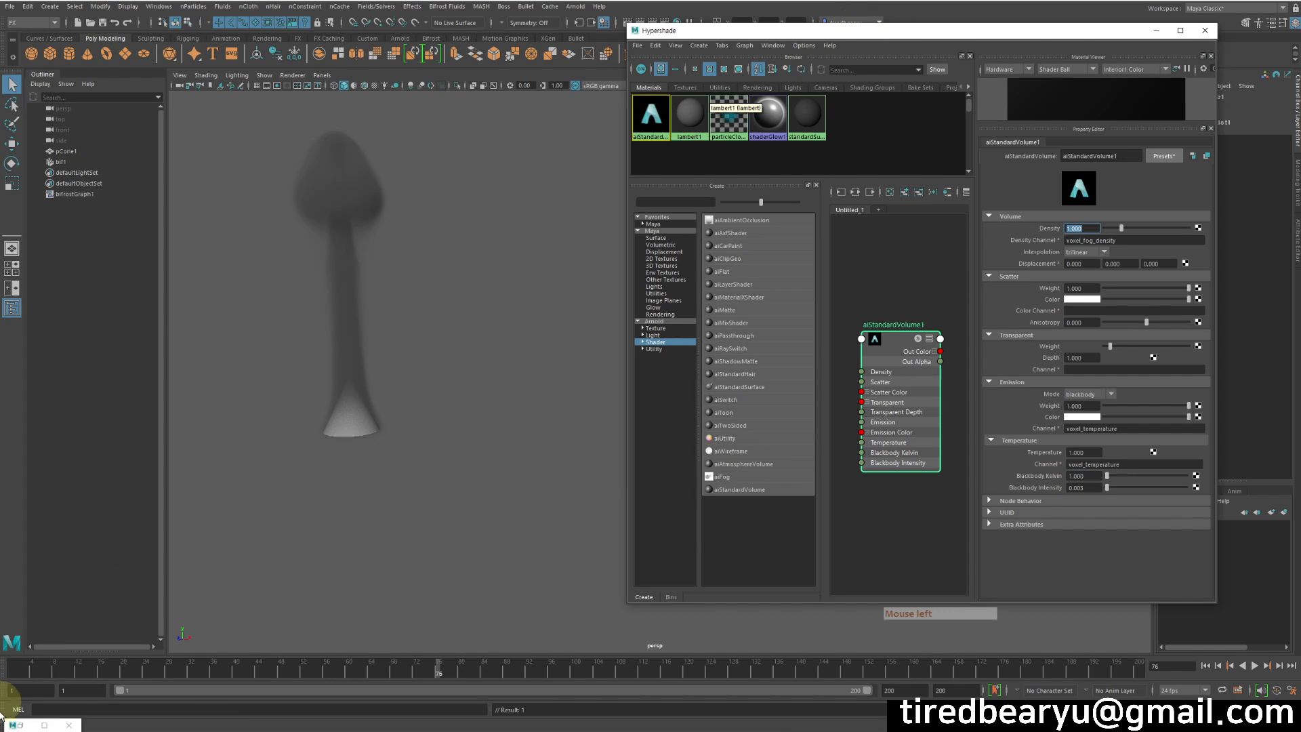
left_click(20, 725)
middle_click_drag(1039, 285, 1018, 261)
left_click(918, 290)
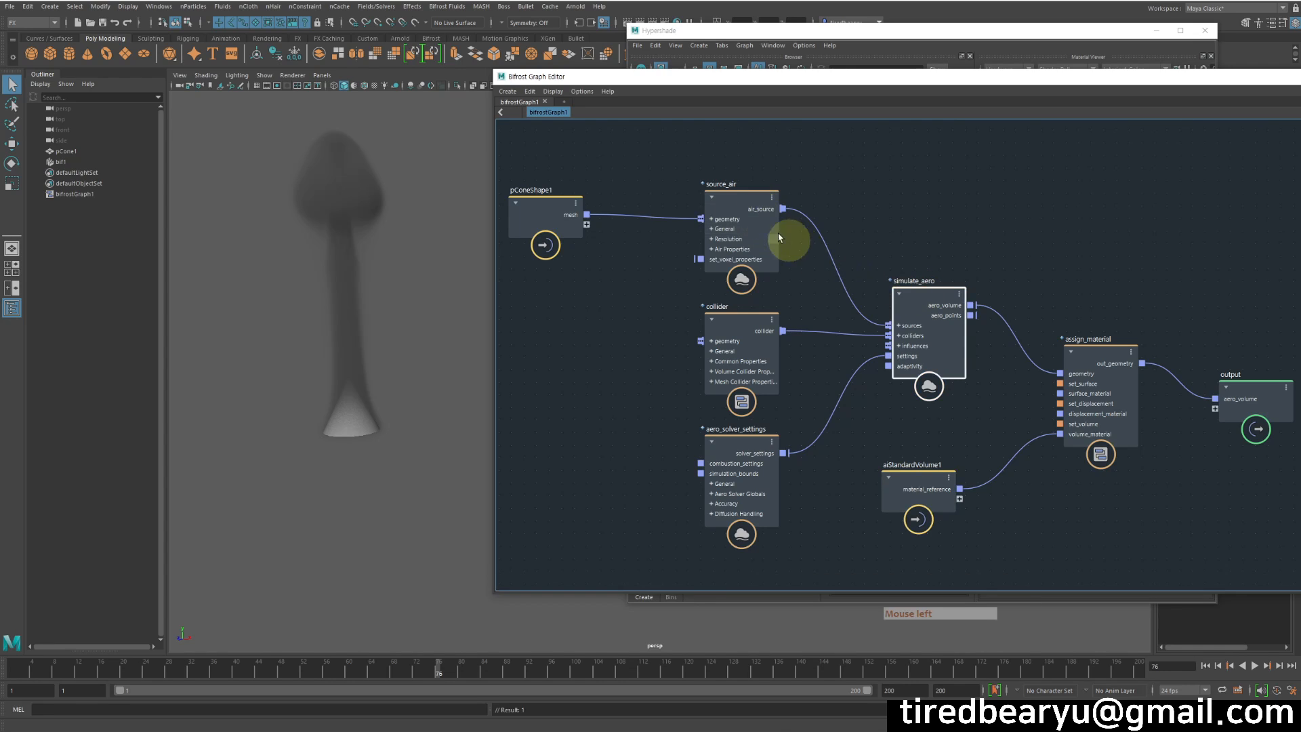
left_click(728, 195)
left_click_drag(1129, 76, 665, 114)
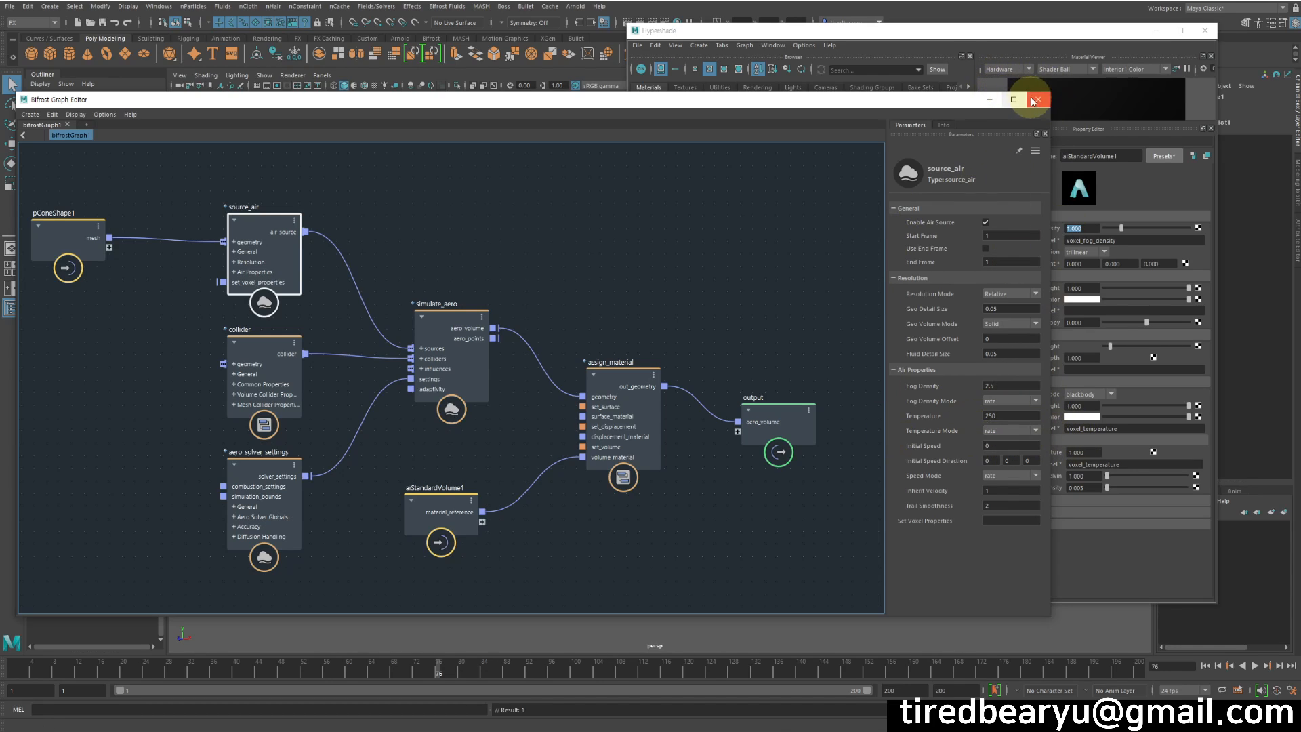
left_click(991, 101)
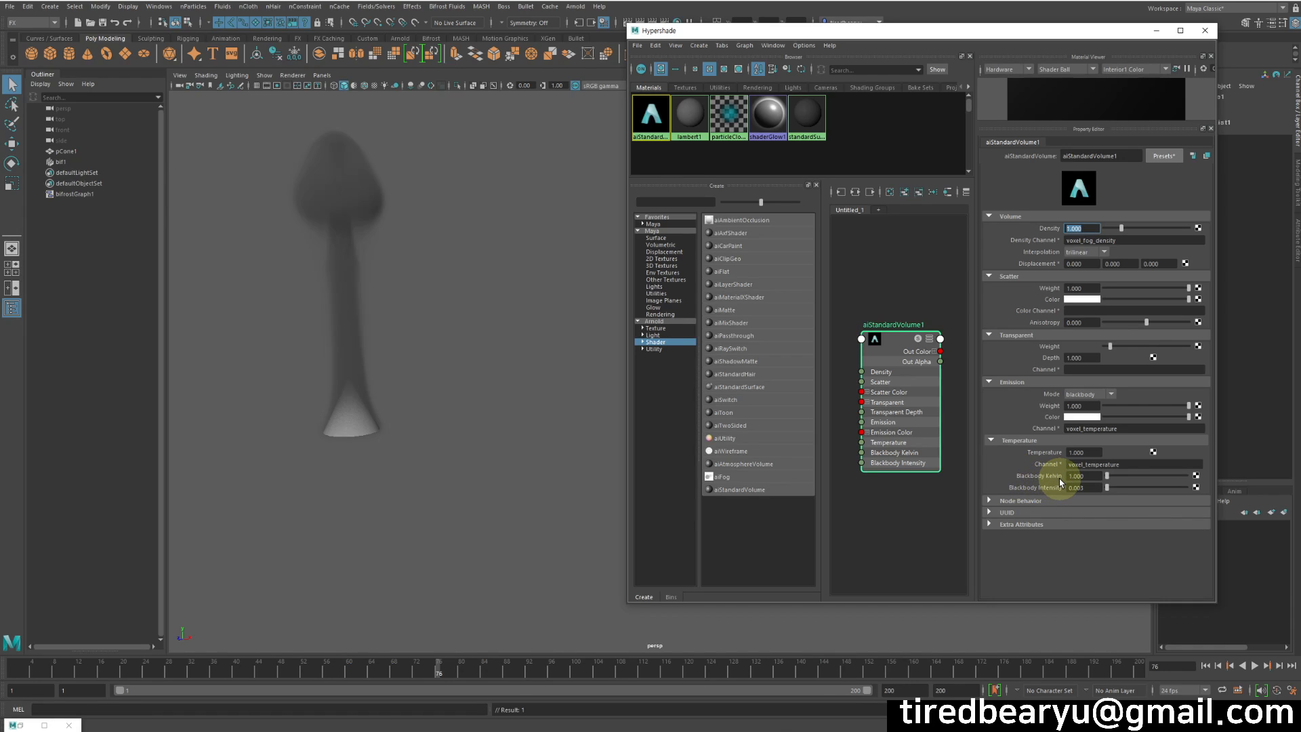
Step: Try raising the shader's Blackbody Kelvin to about 2040, and set it back to 1
left_click(1116, 475)
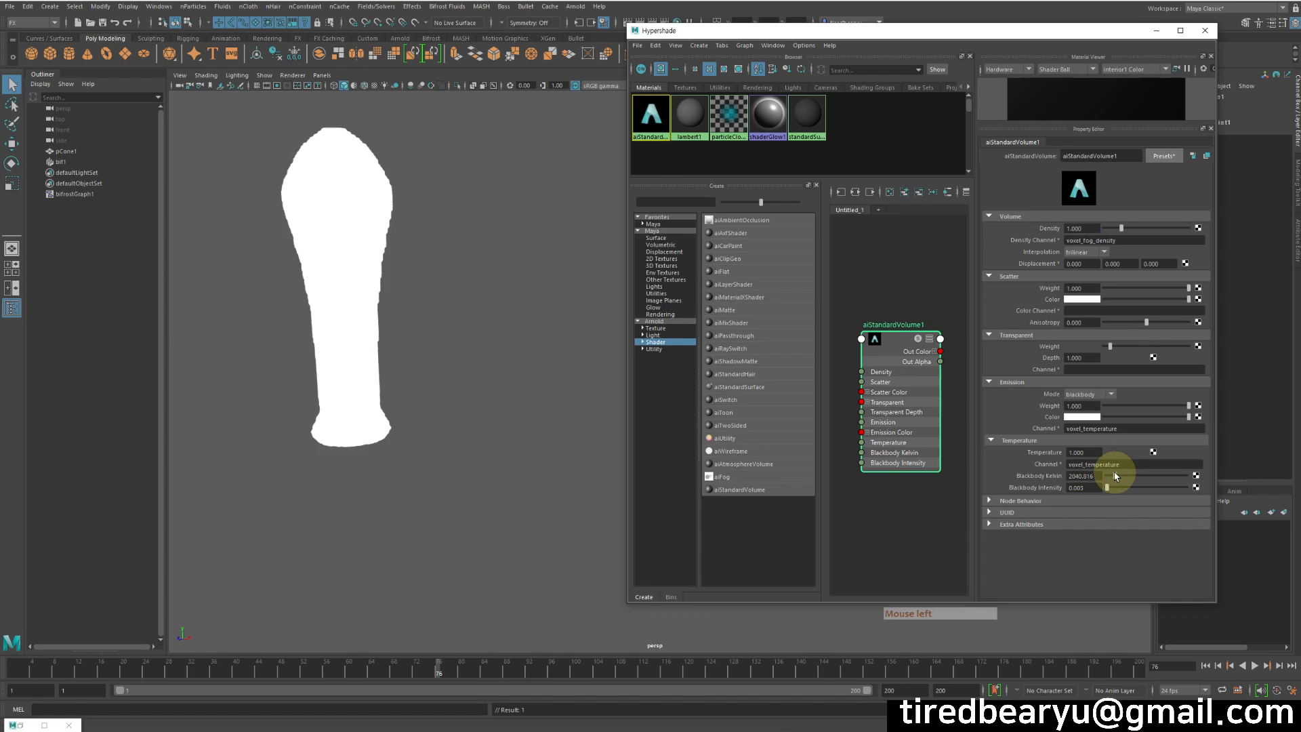
left_click(1088, 476)
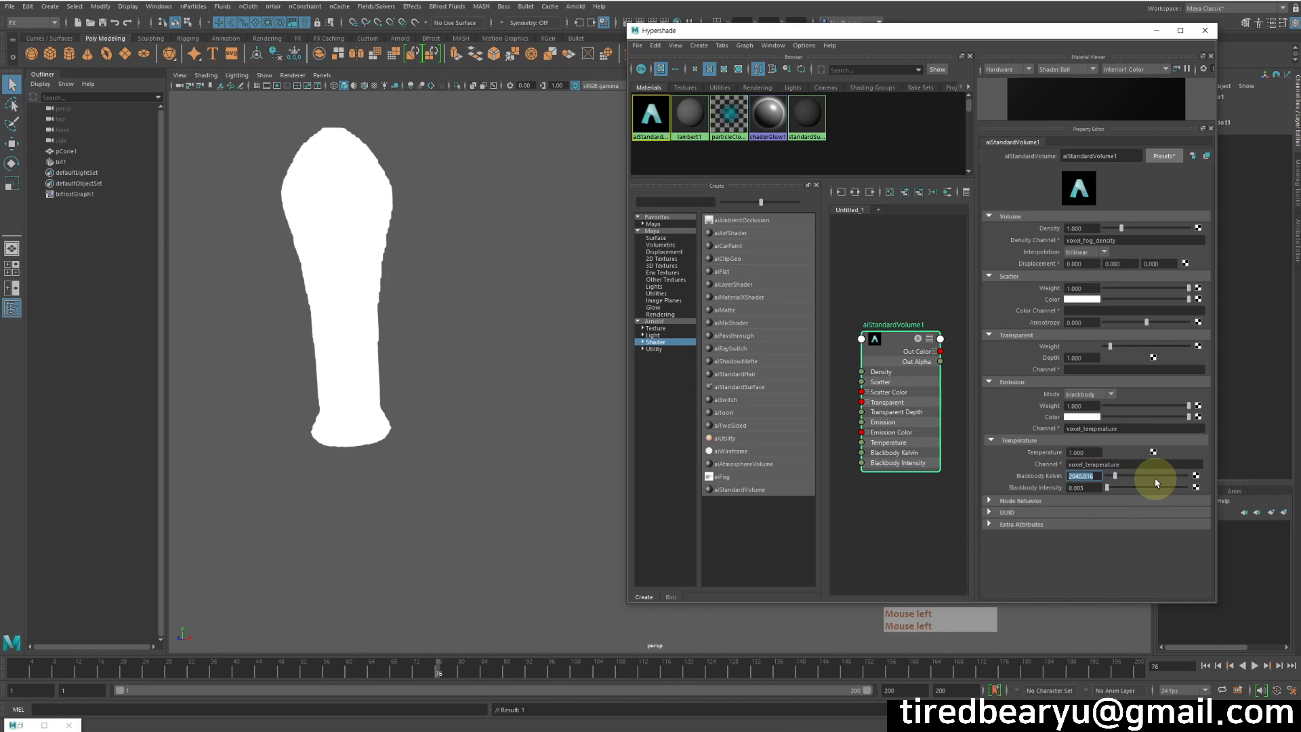
type("1")
key("Return")
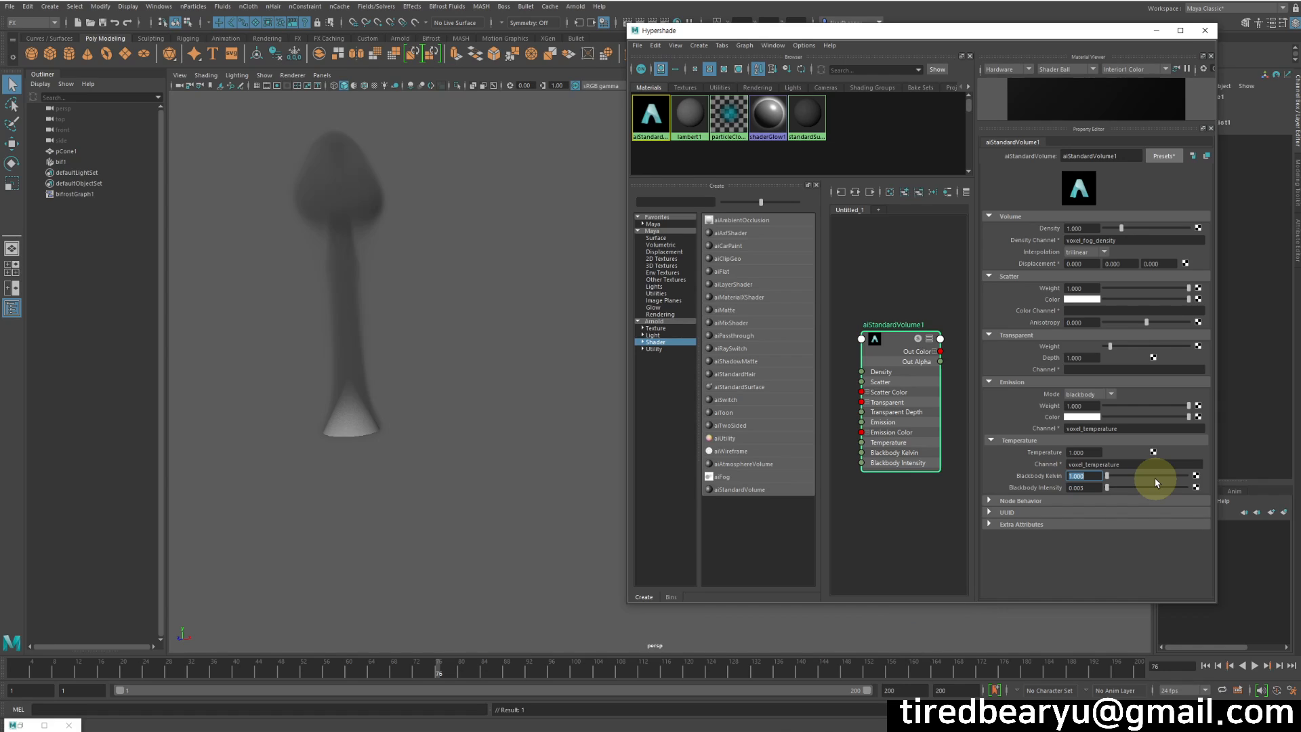
Step: Raise the shader's Blackbody Kelvin to 5 and on to 10, and set Blackbody Intensity to 0.1
type("5")
key("Return")
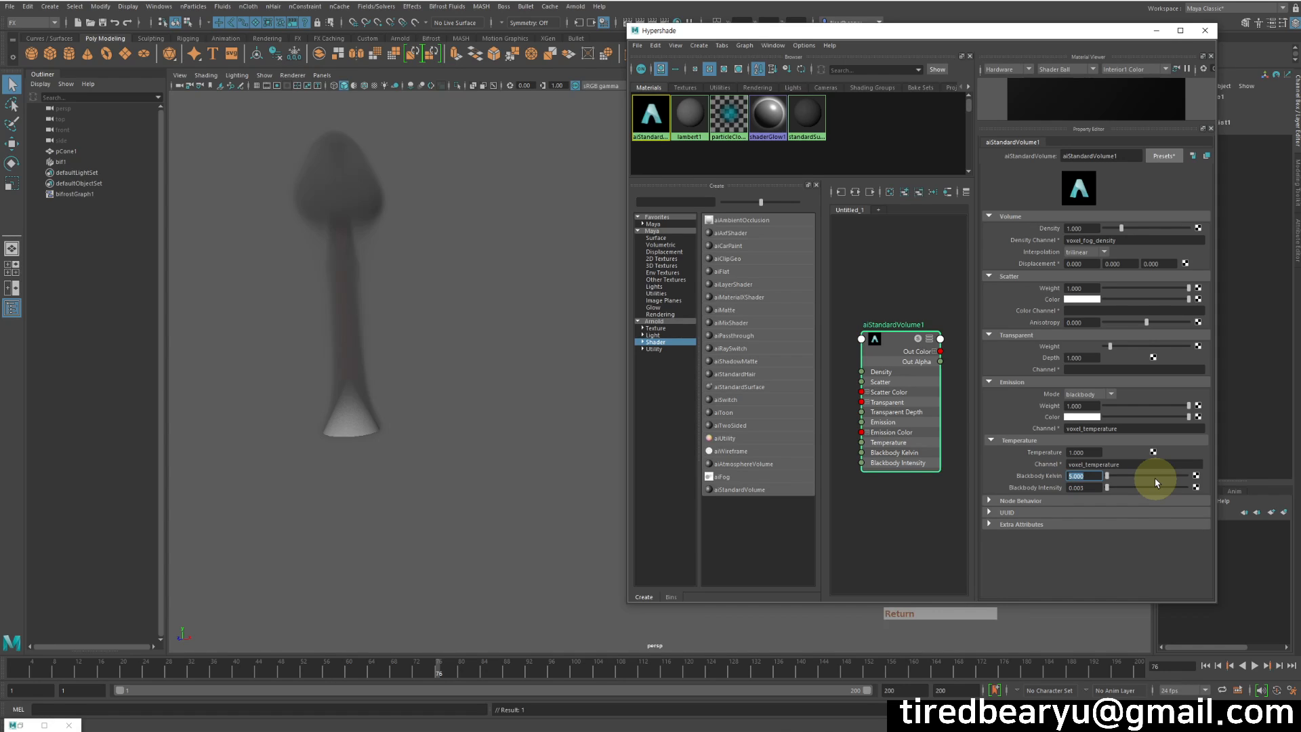
type("10")
key("Return")
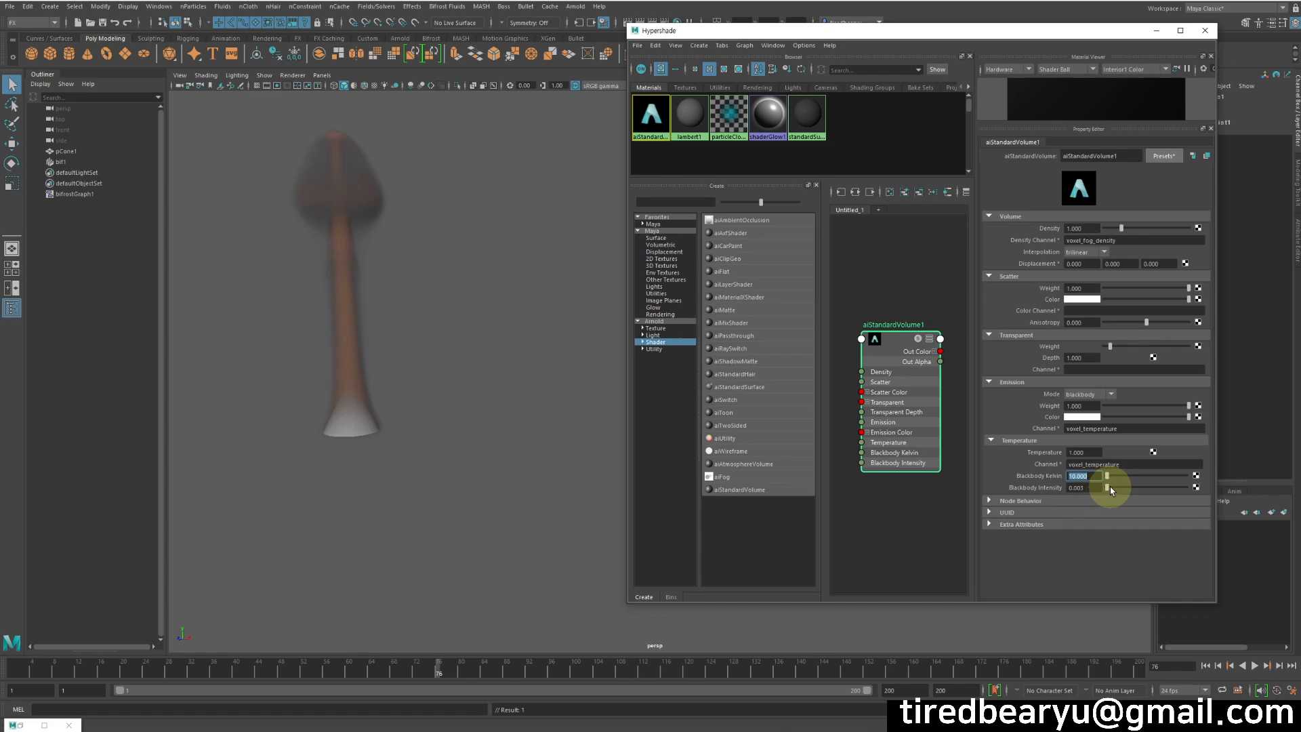
left_click(1084, 487)
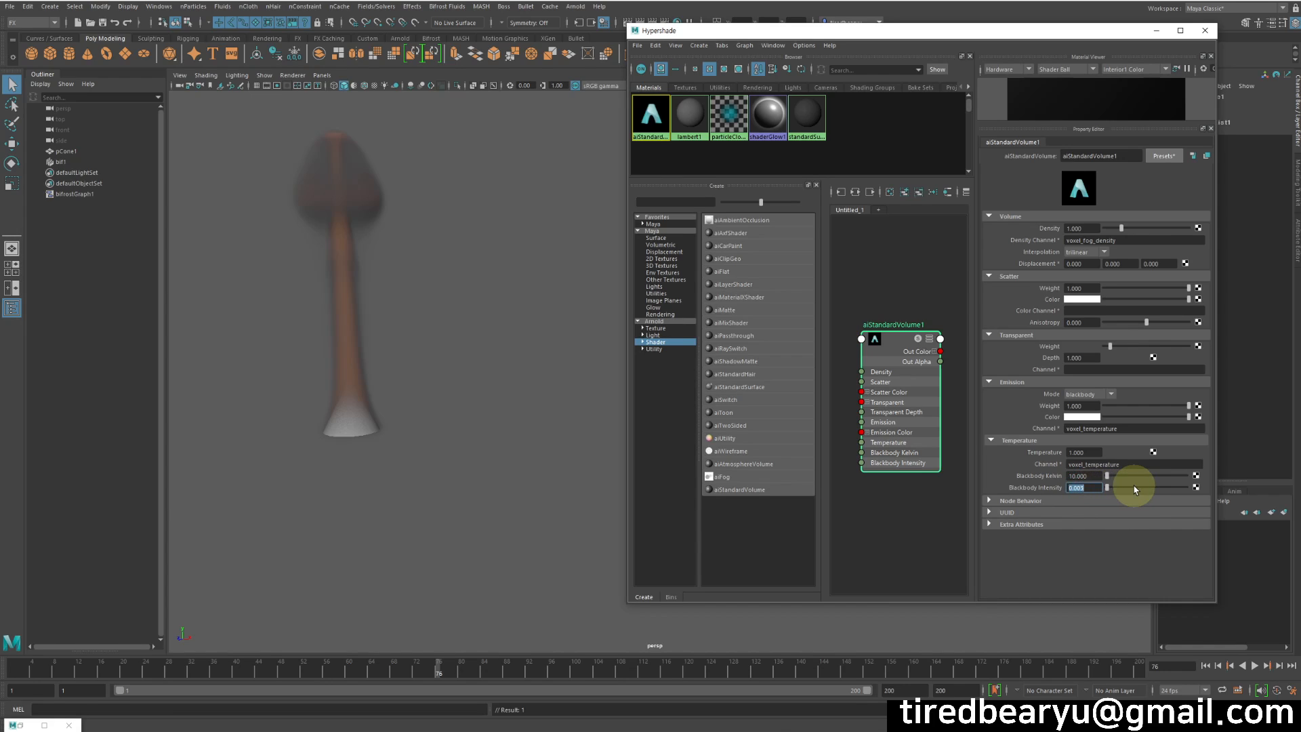
type("0.1")
key("Return")
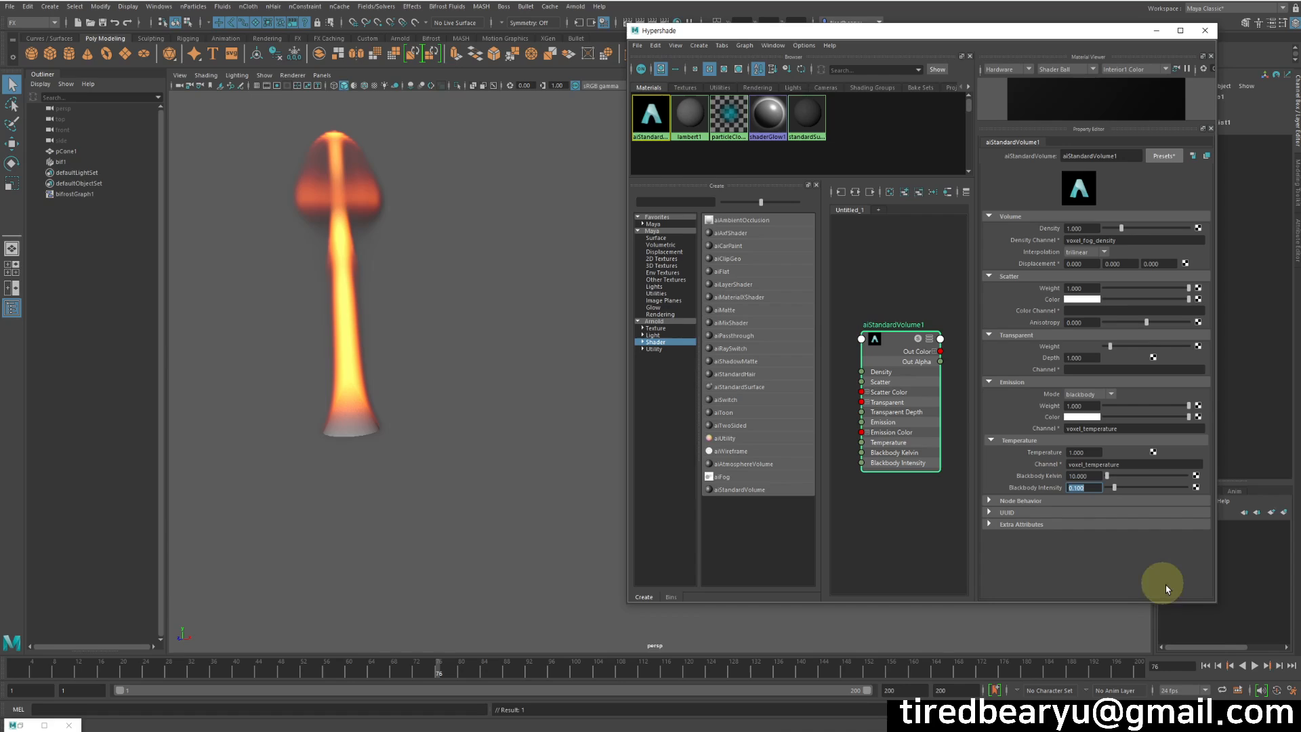
Step: Play the simulation with the glowing material and stop at about frame 45
left_click(1254, 666)
left_click(1255, 666)
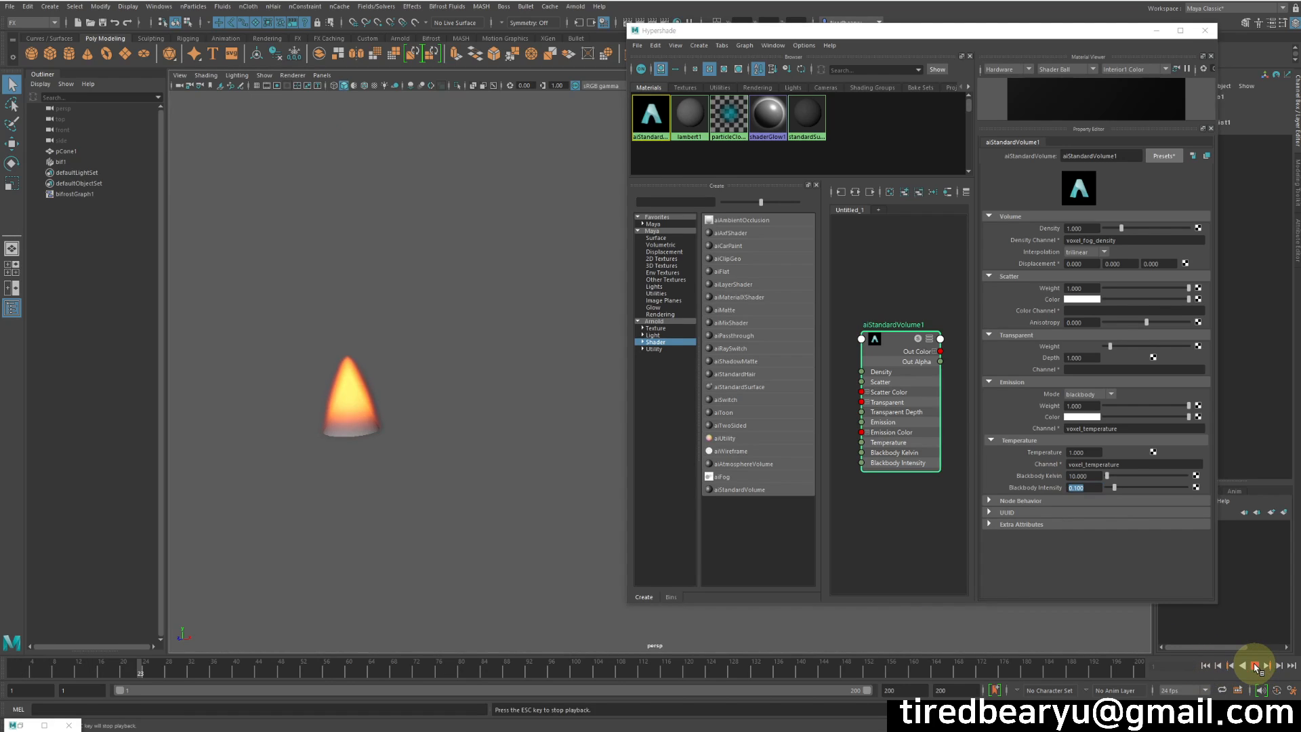
left_click(1255, 667)
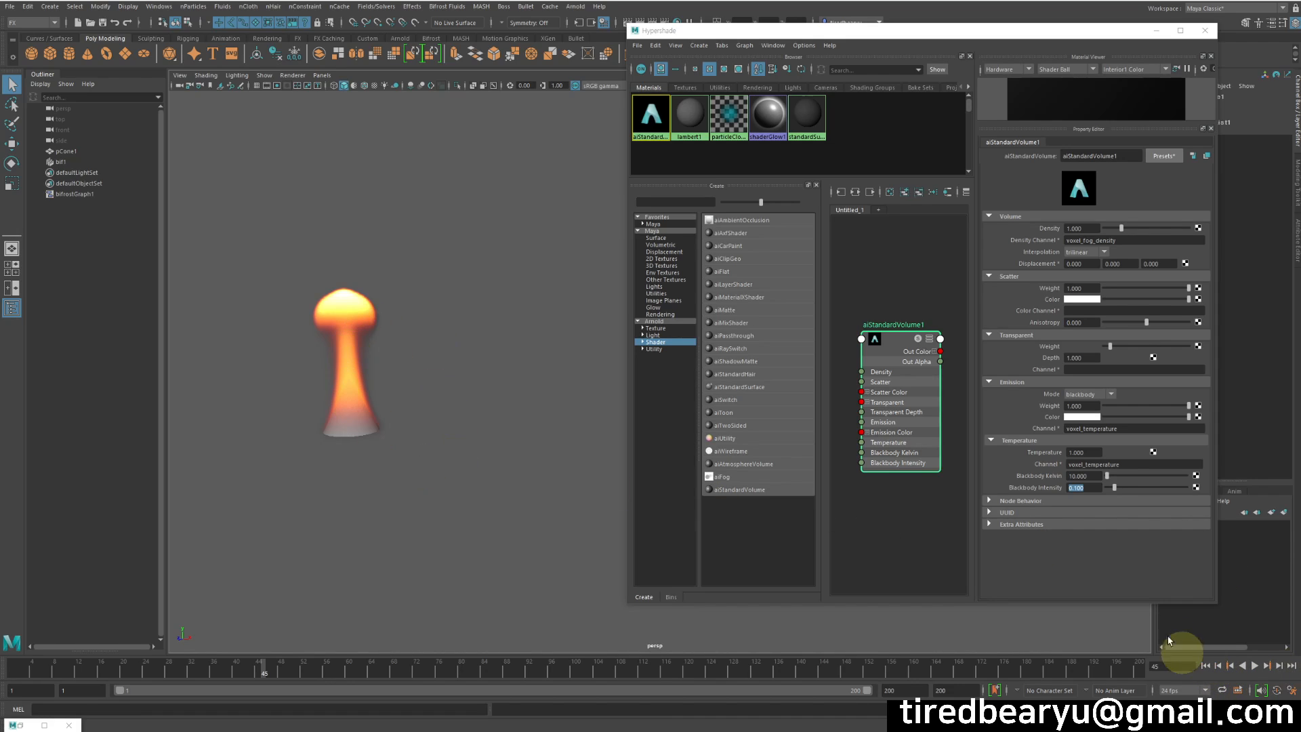
Step: Restore the Bifrost Graph Editor and move and narrow it so the viewport flame stays uncovered
left_click(34, 724)
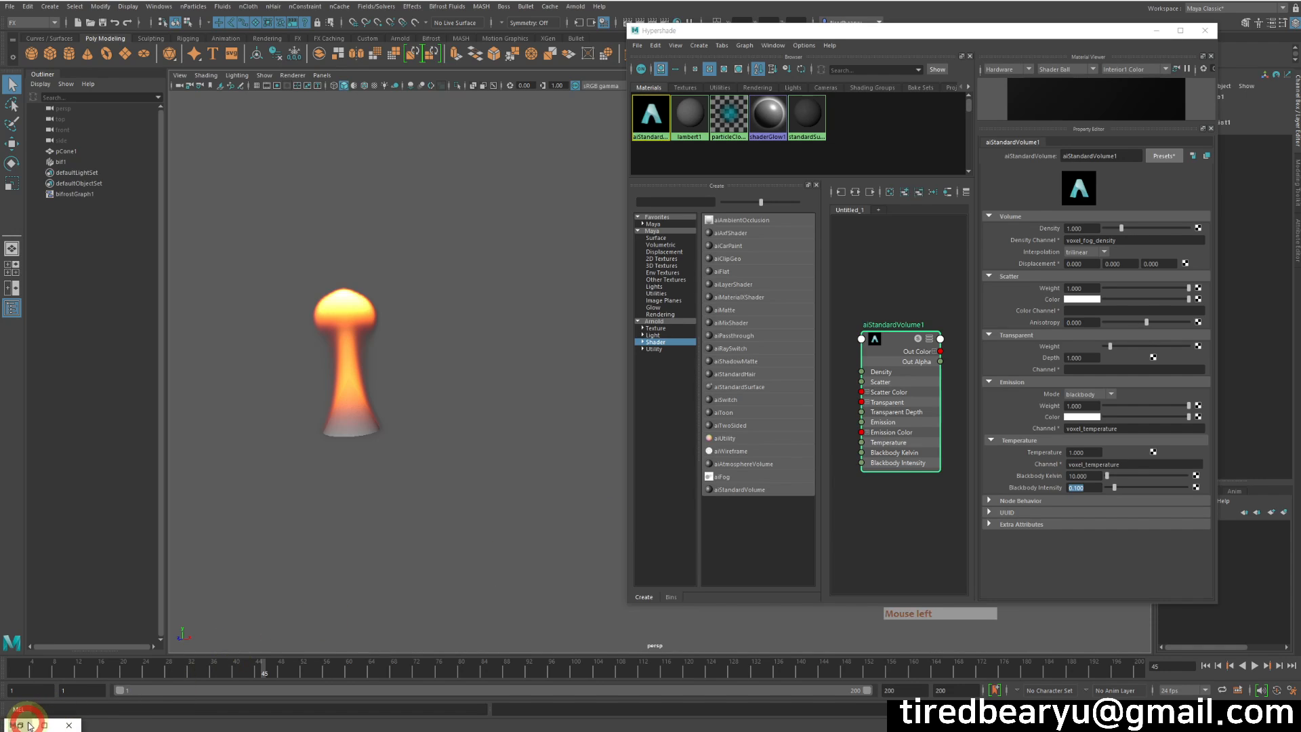
left_click_drag(562, 101, 871, 100)
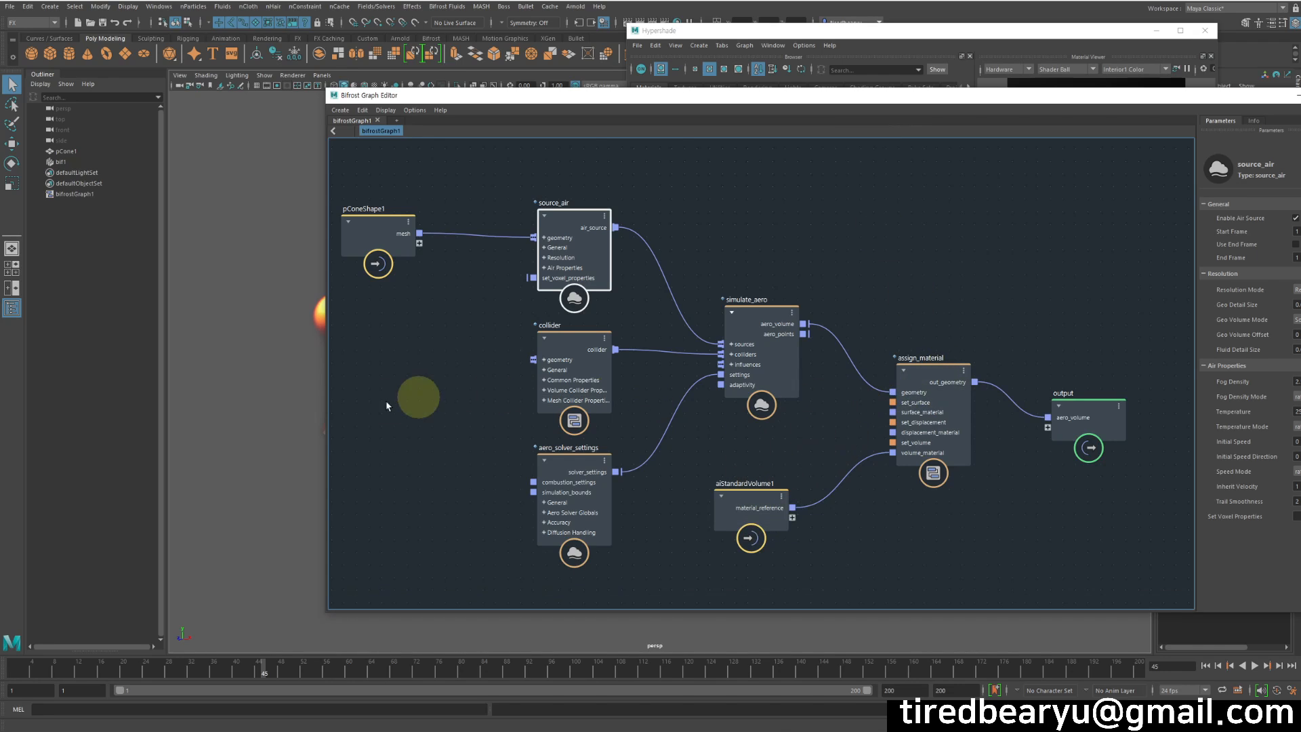
left_click_drag(325, 414, 498, 394)
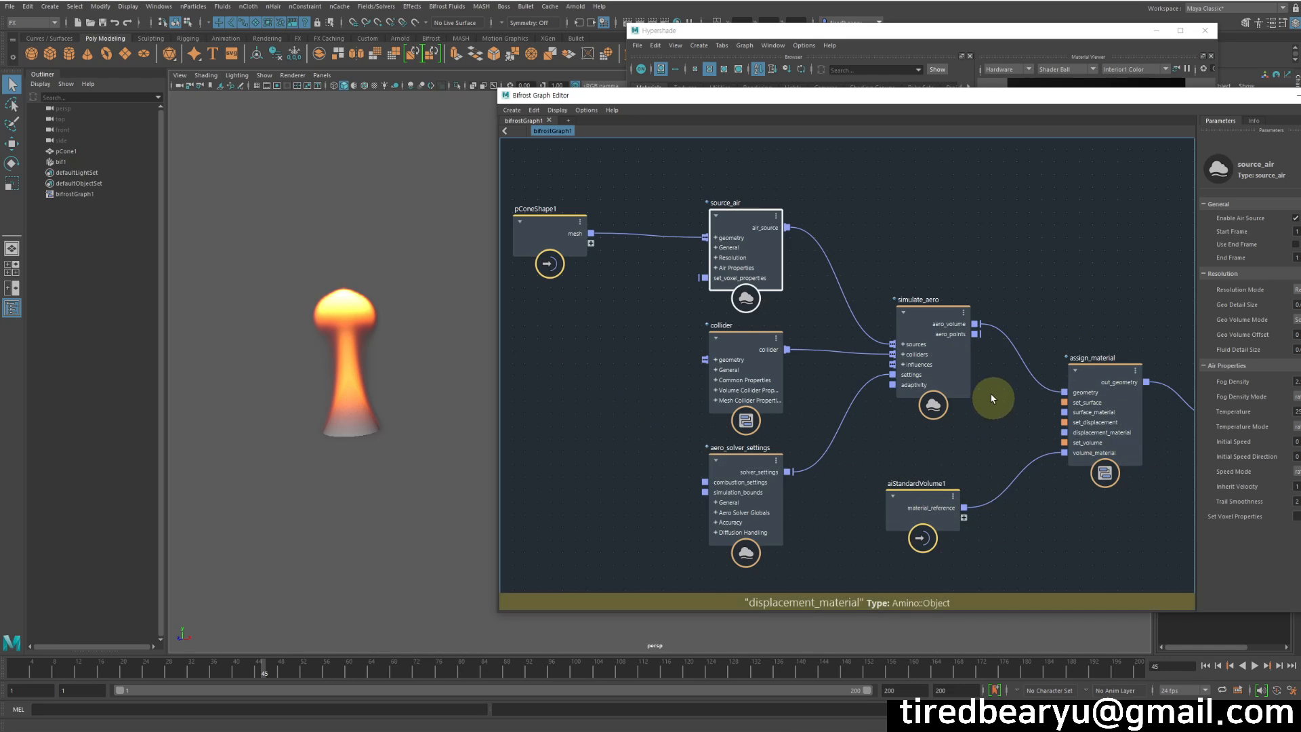
Step: Move the aiStandardVolume1 node closer to assign_material, and shift the collider and aero_solver_settings nodes down away from source_air
middle_click_drag(1027, 416, 1010, 301)
left_click_drag(864, 361, 927, 400)
left_click_drag(628, 209, 810, 505)
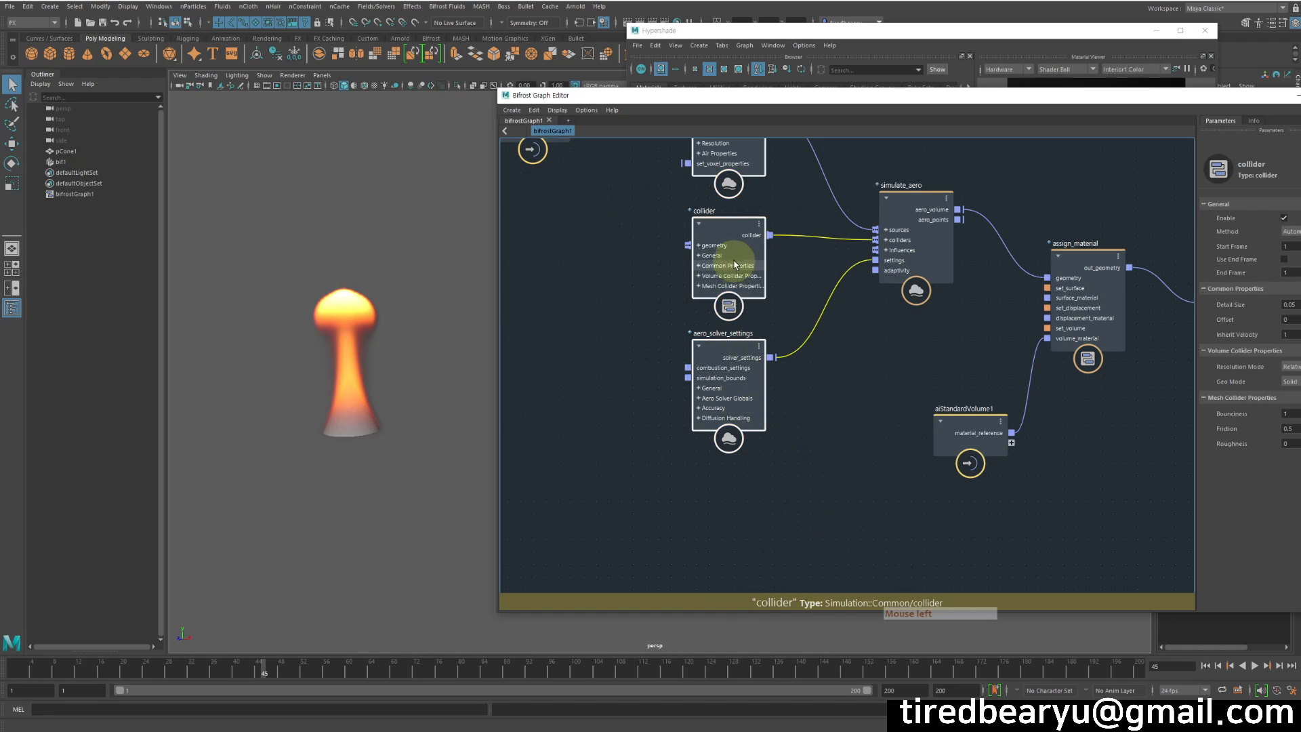
left_click_drag(734, 252, 712, 266)
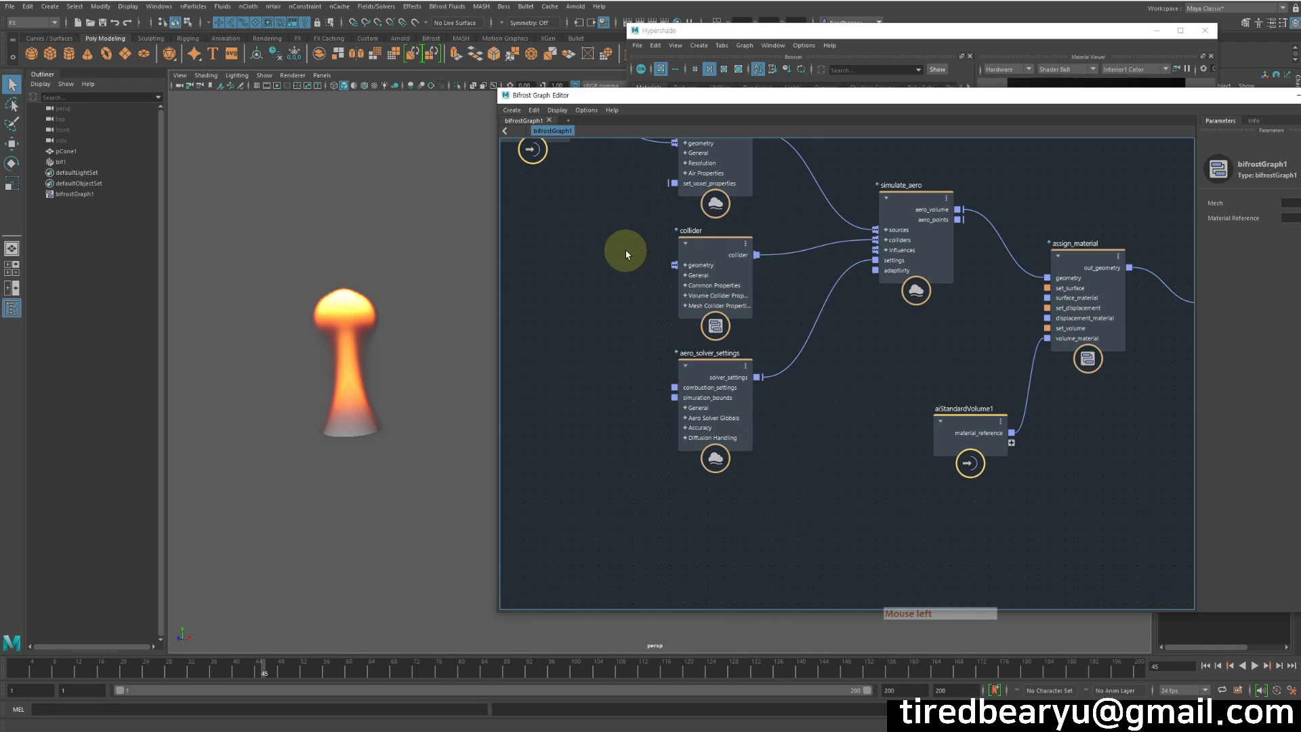
left_click_drag(742, 349, 755, 428)
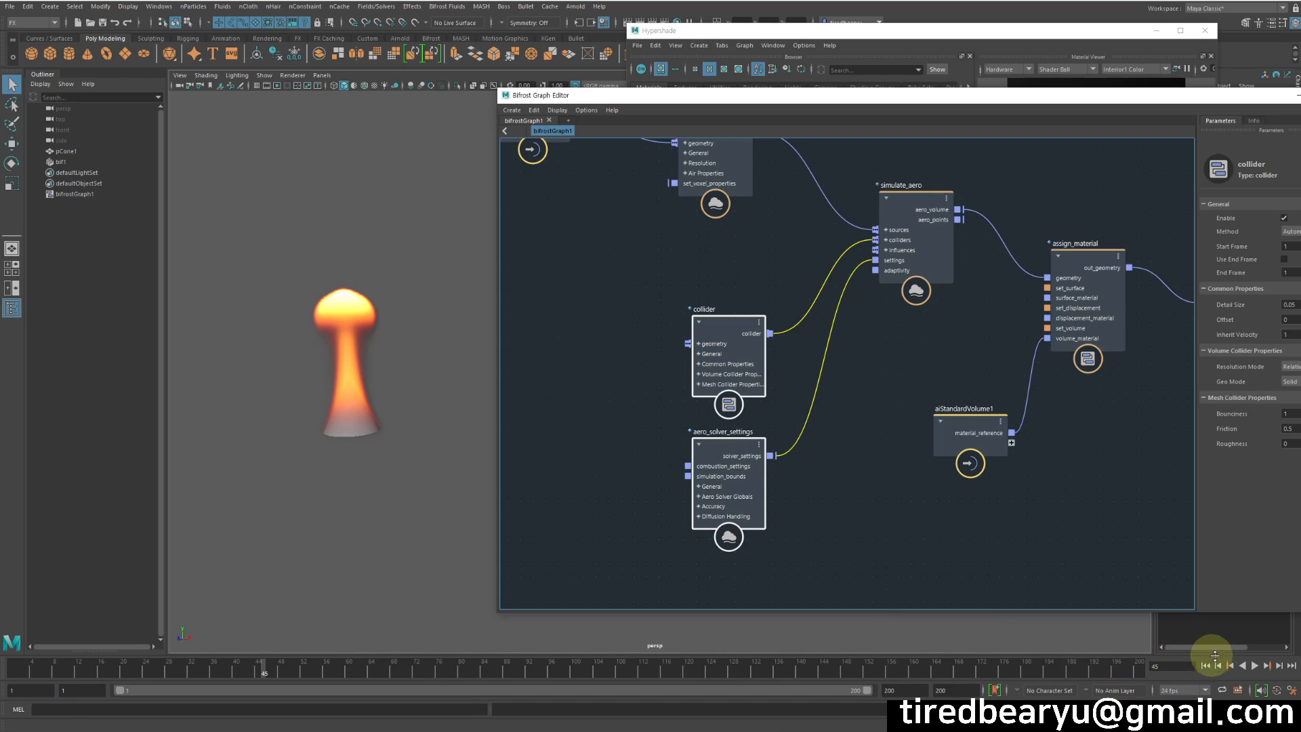
Step: Replay the simulation from the first frame and stop at about frame 87
left_click(1206, 666)
left_click(1255, 666)
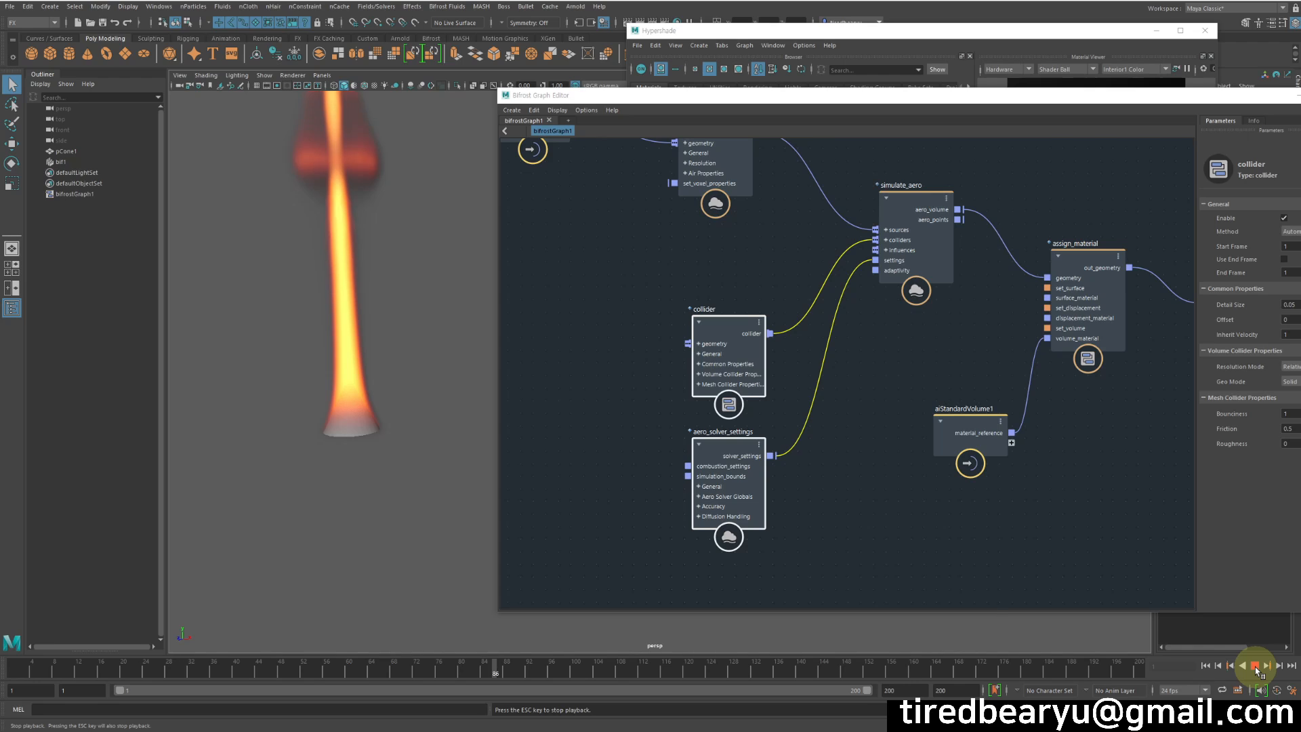
left_click(1255, 666)
Step: Add a vorticity_influence node to the graph and connect its out_influence to the influences port of simulate_aero
middle_click_drag(903, 313, 963, 352)
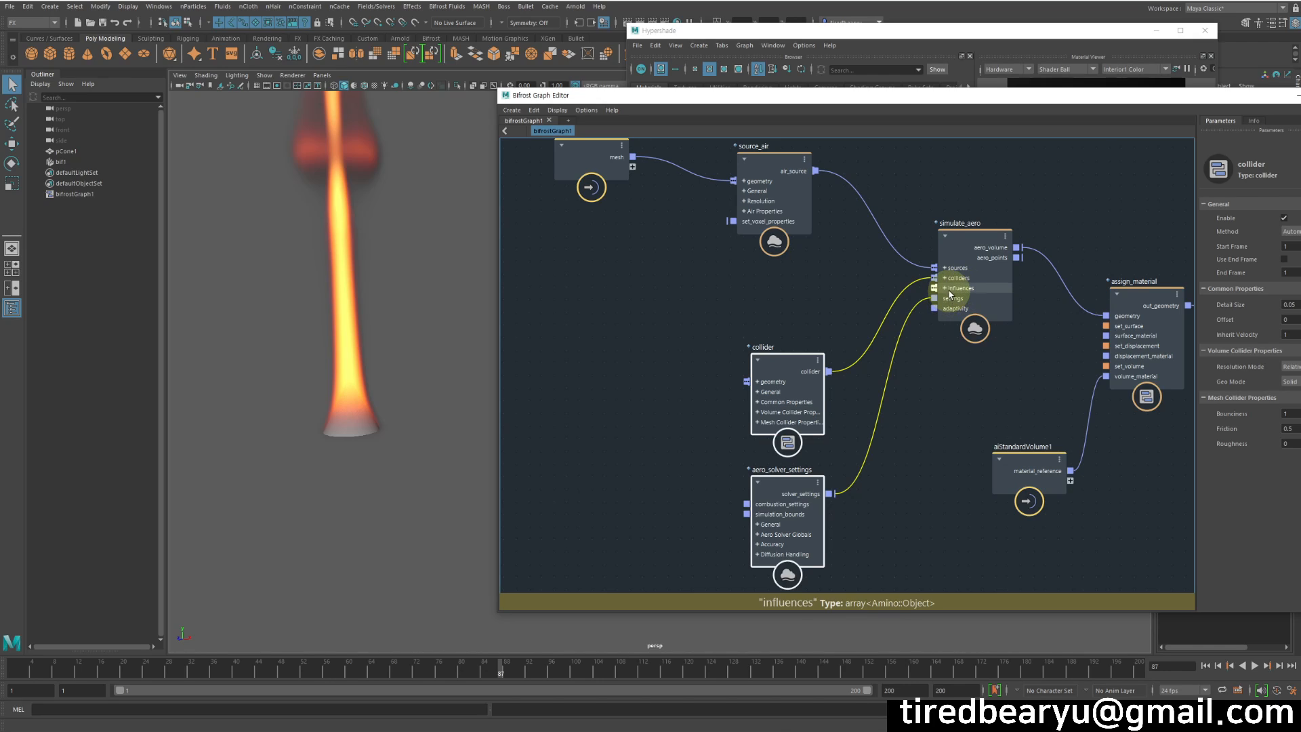
left_click(563, 330)
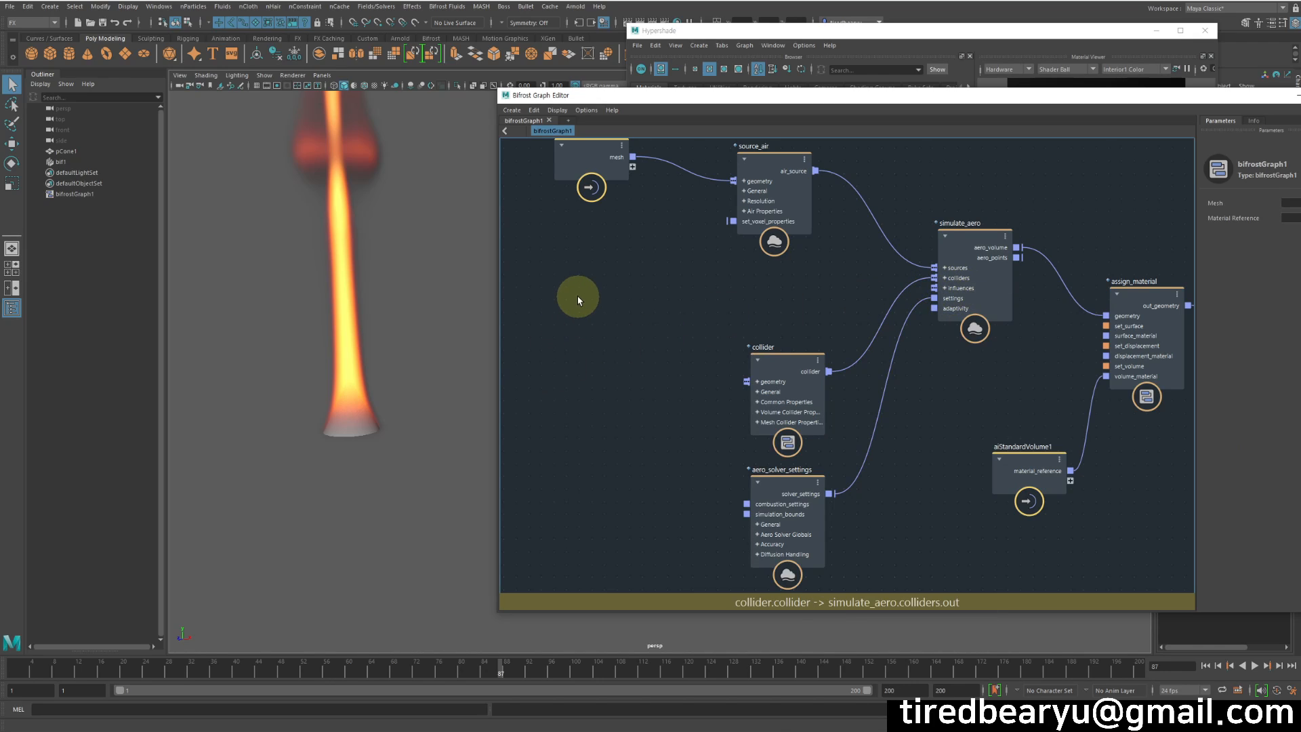
key("Tab")
type("s")
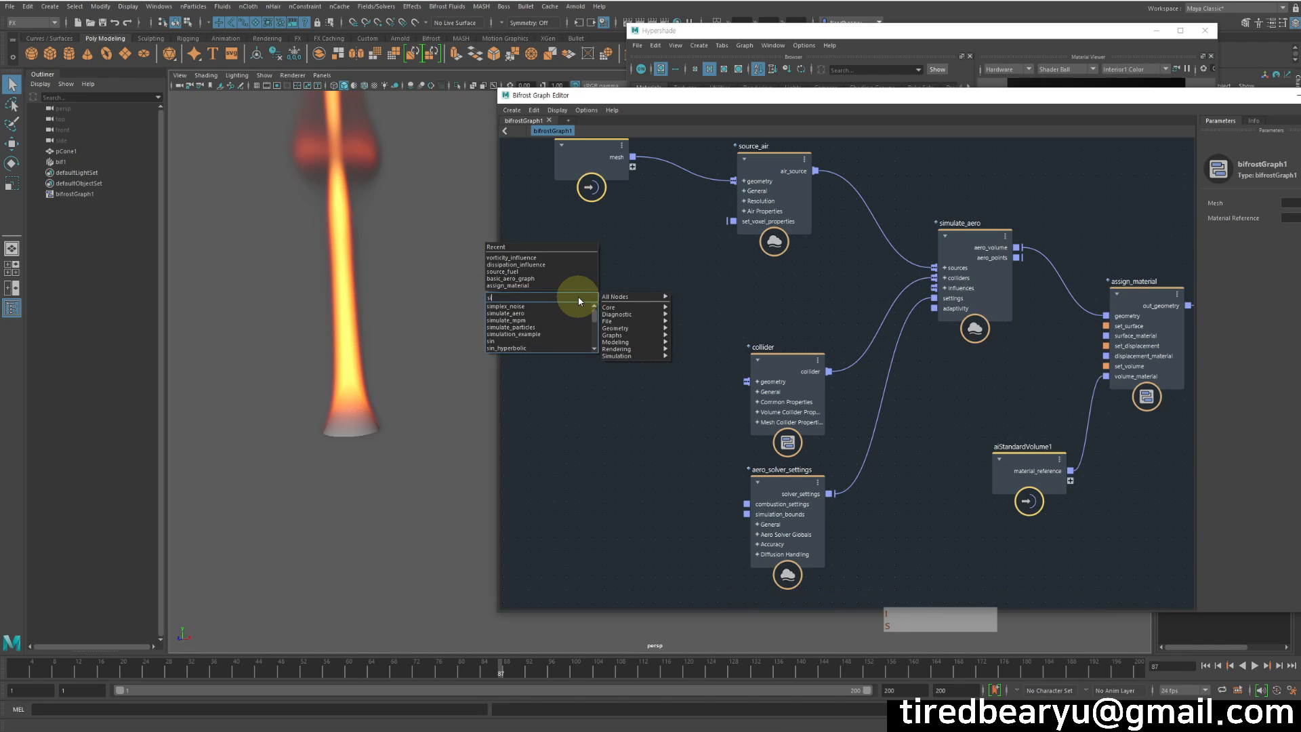
type("ity")
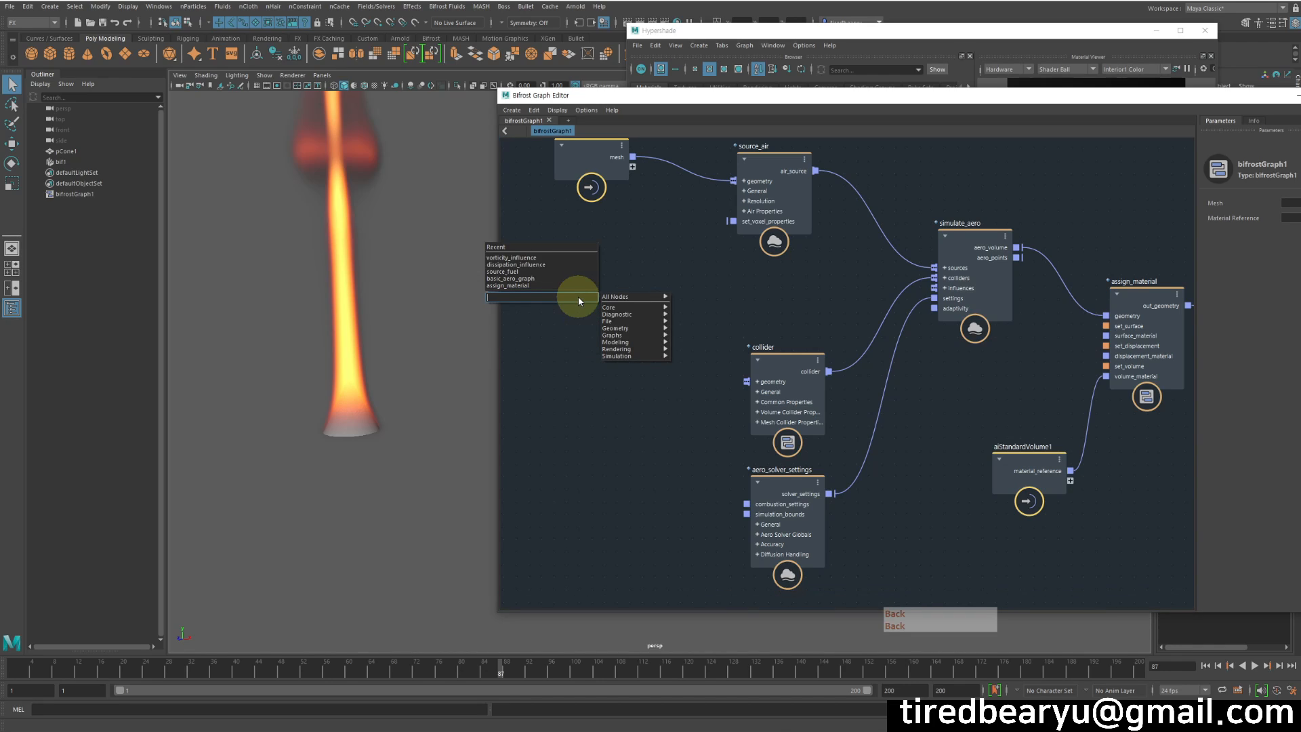
key("BackSpace")
key("BackSpace")
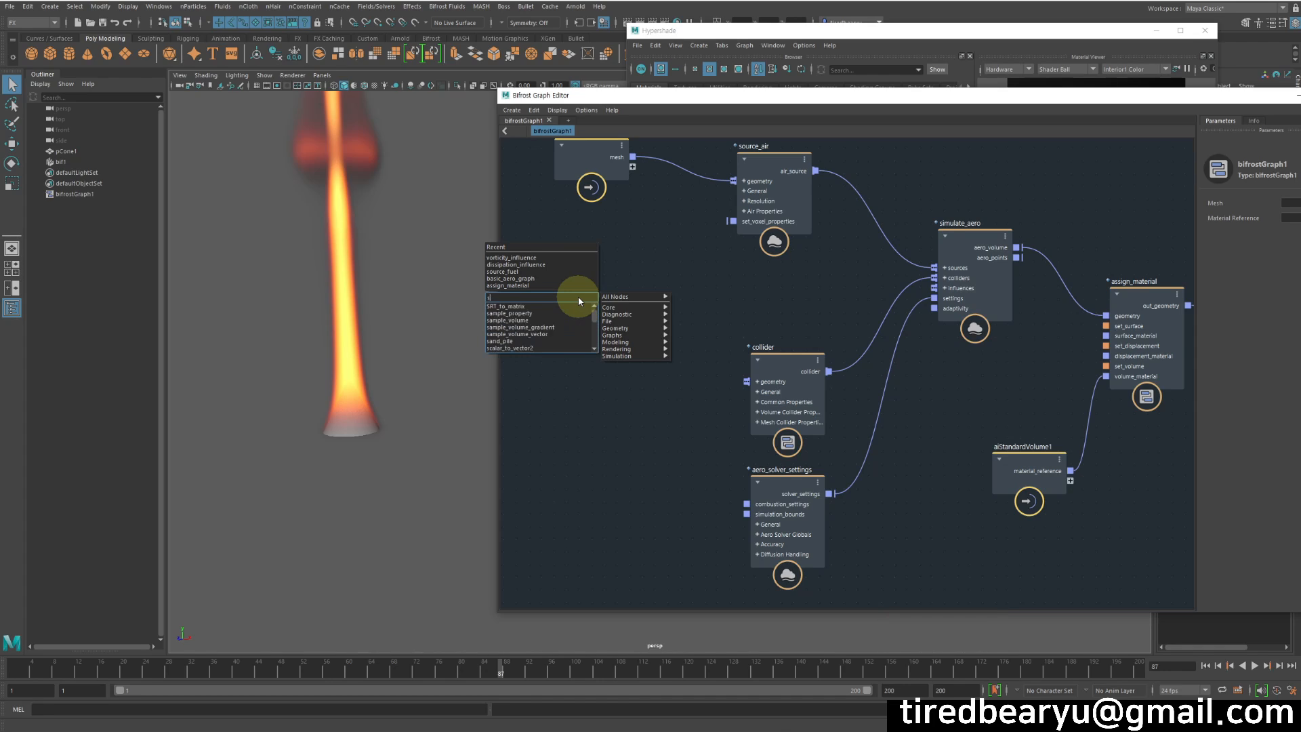
key("BackSpace")
key("BackSpace")
type("city")
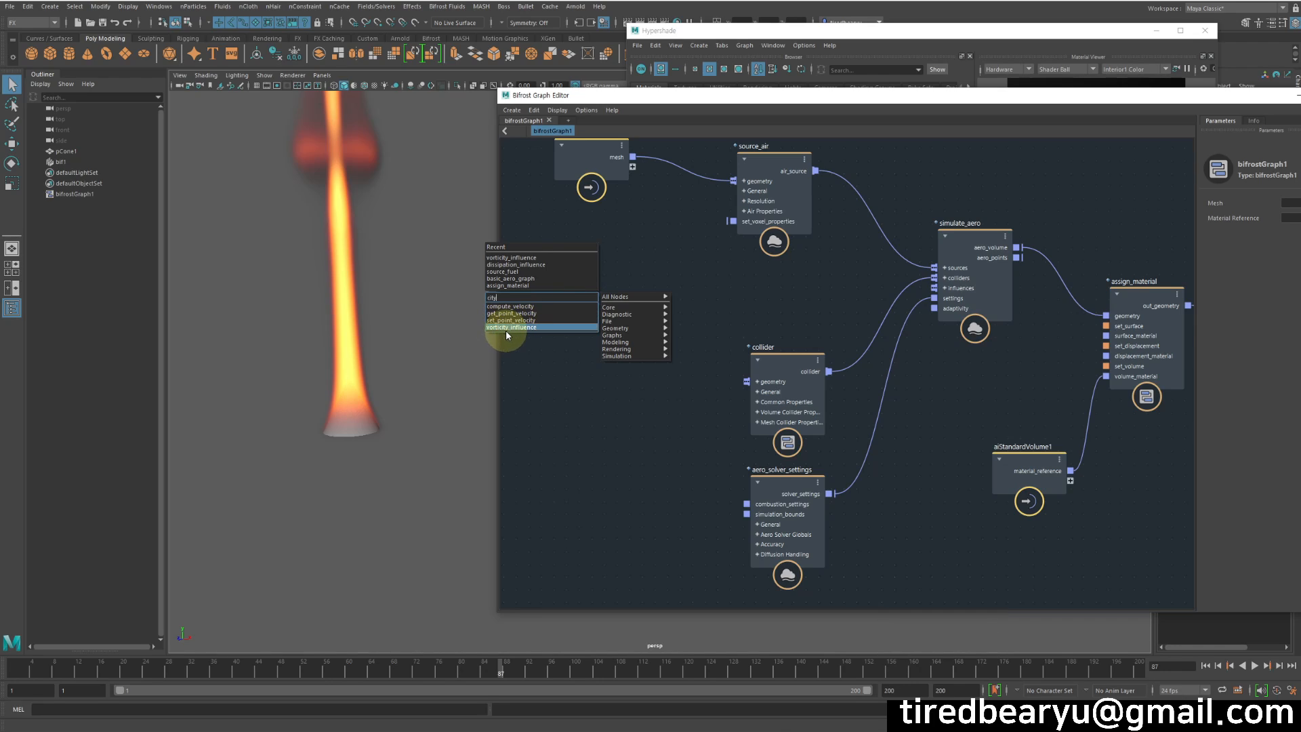
left_click(513, 327)
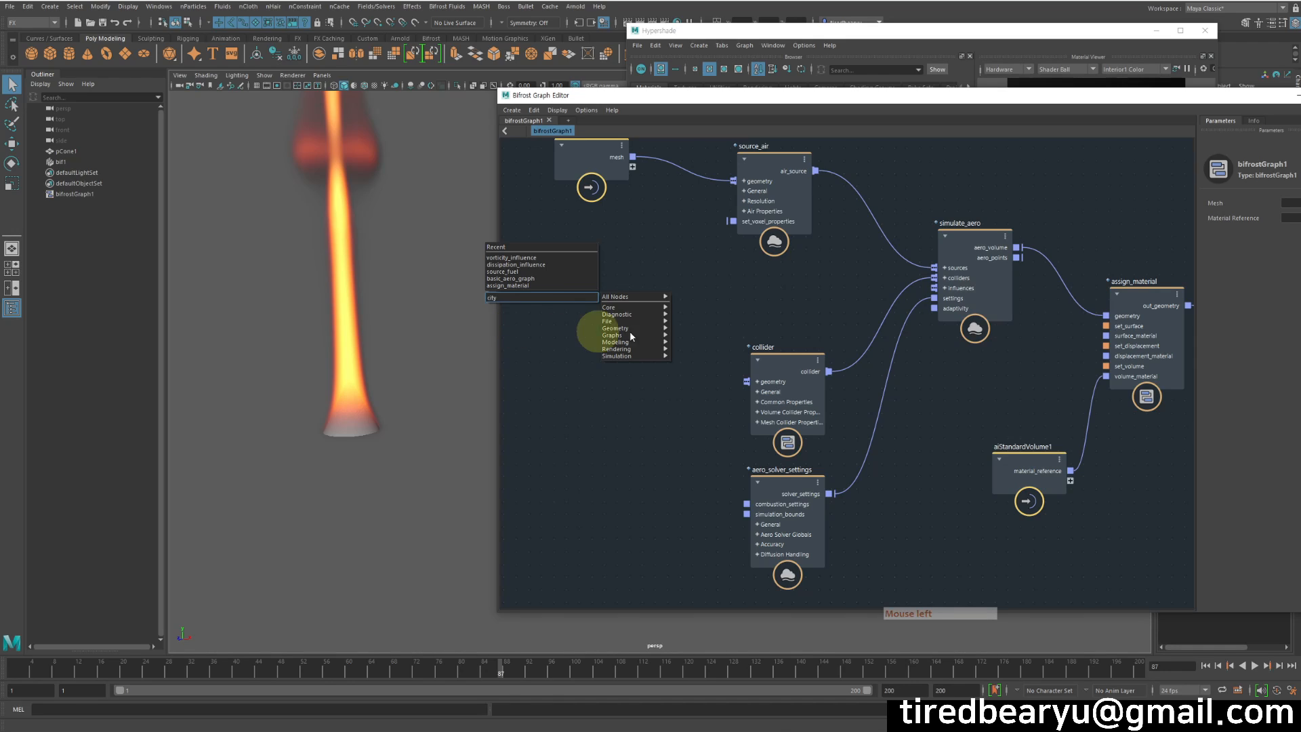
left_click_drag(579, 304, 1039, 355)
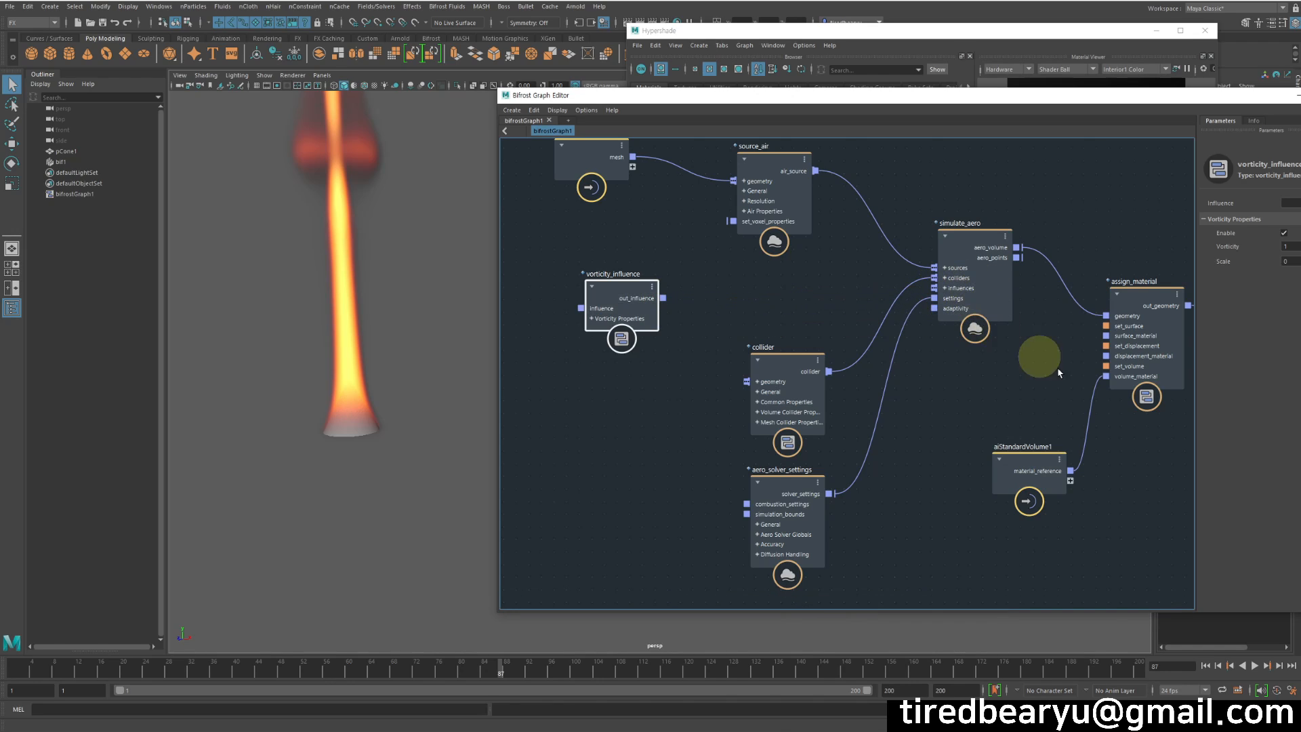
left_click_drag(663, 298, 963, 253)
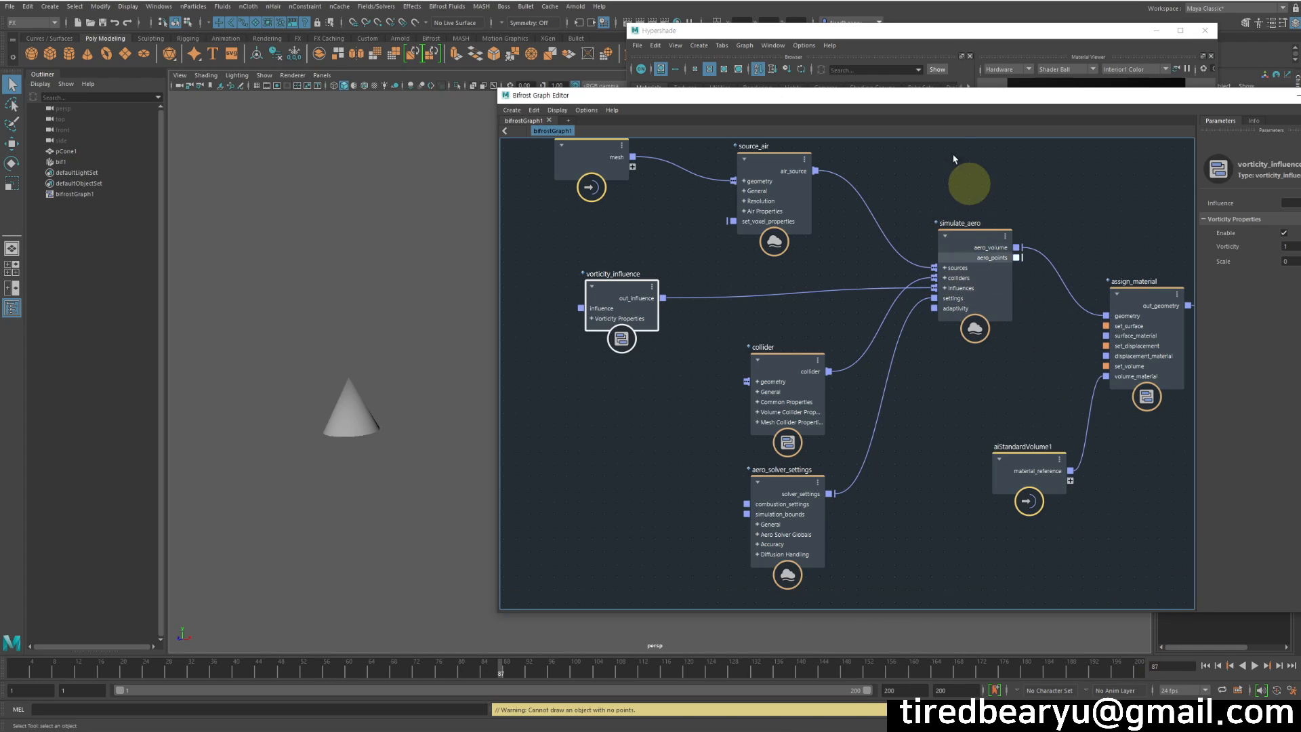
Step: Play the simulation from the start with the vorticity influence and stop at about frame 88
left_click(1205, 666)
left_click(1255, 666)
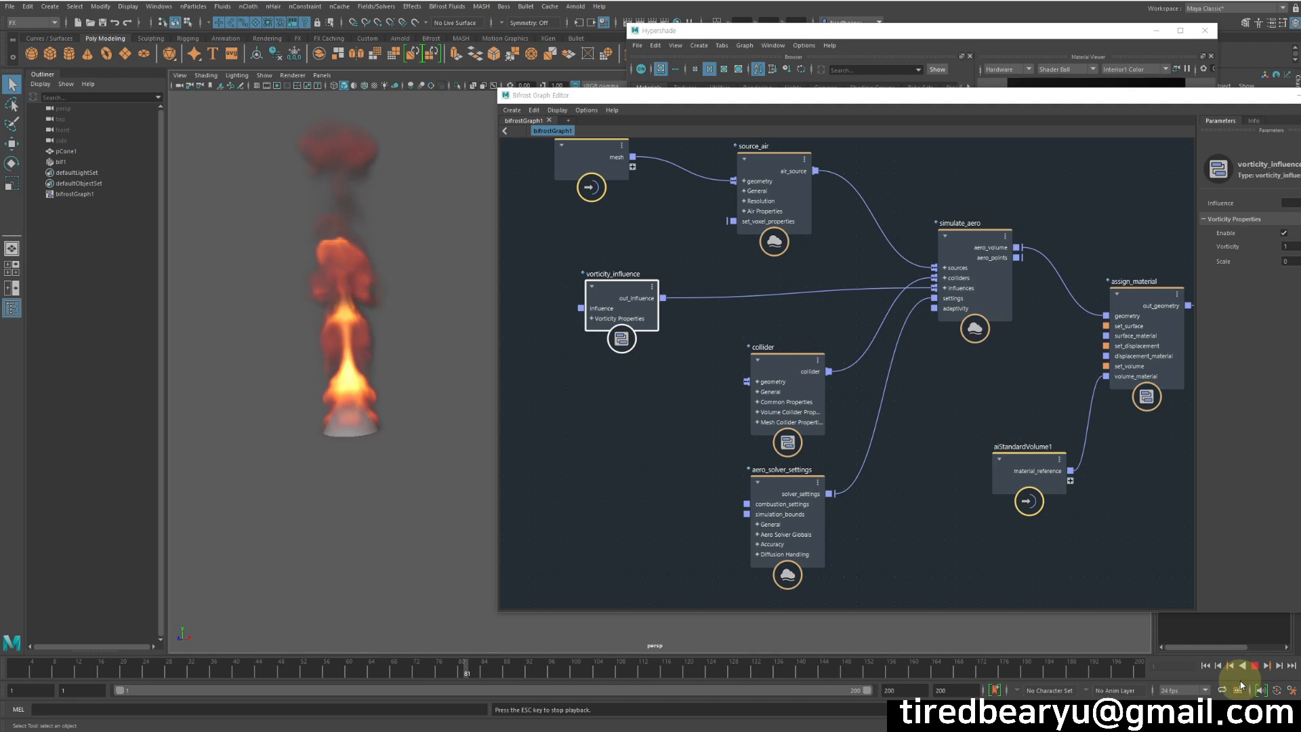
left_click(1259, 665)
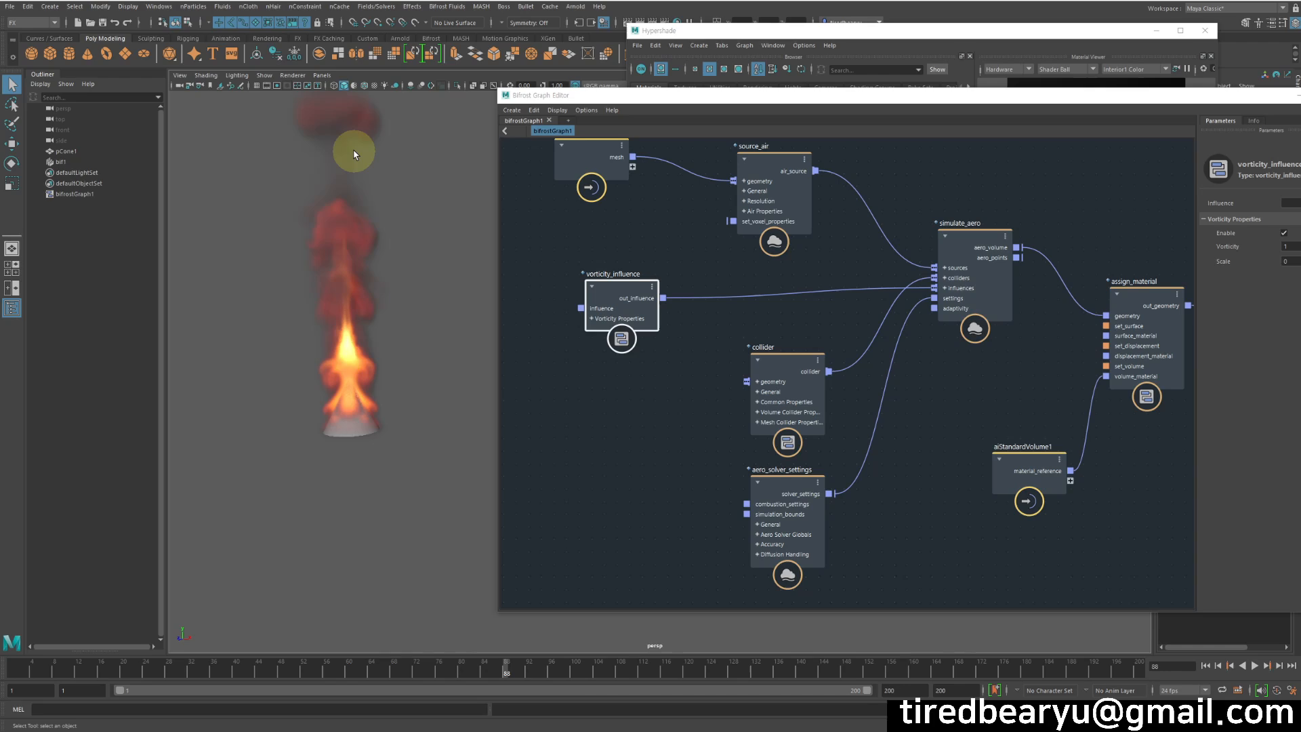
Step: Add a dissipation_influence node below vorticity_influence and connect its out_influence to the influences port of simulate_aero
left_click(588, 407)
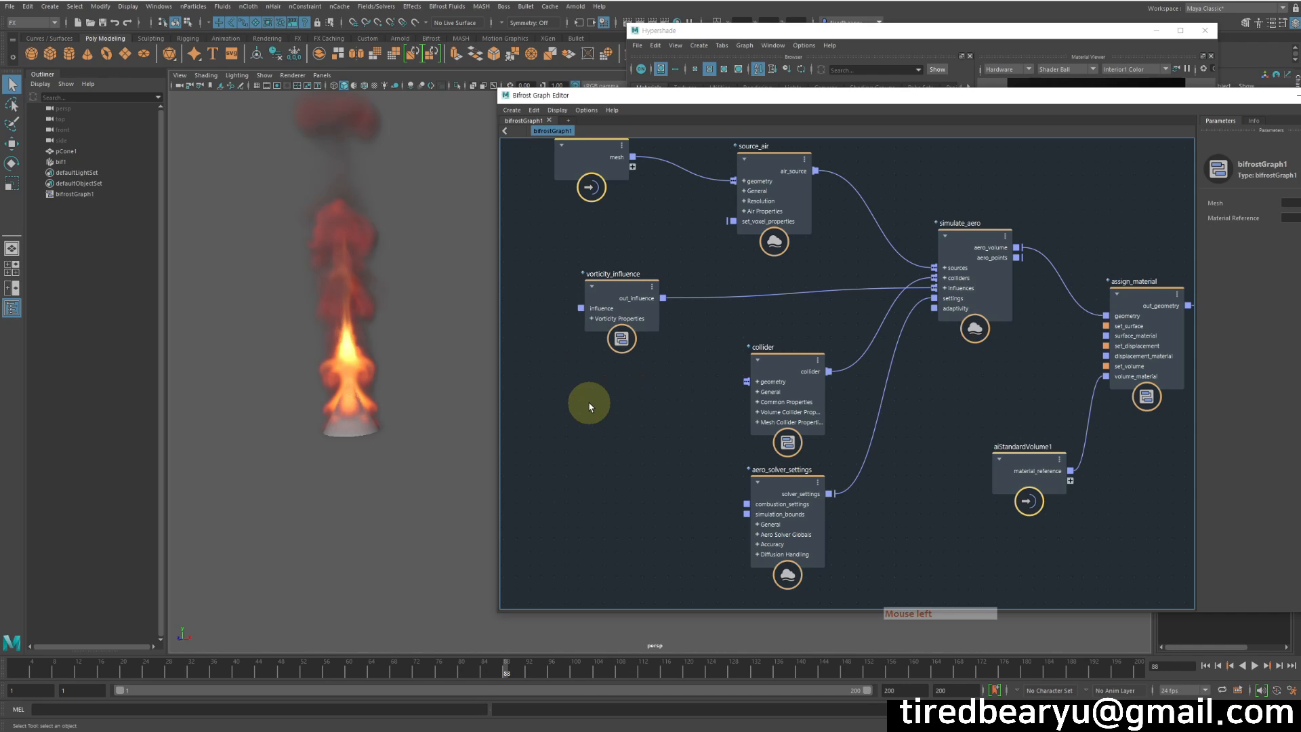
key("Tab")
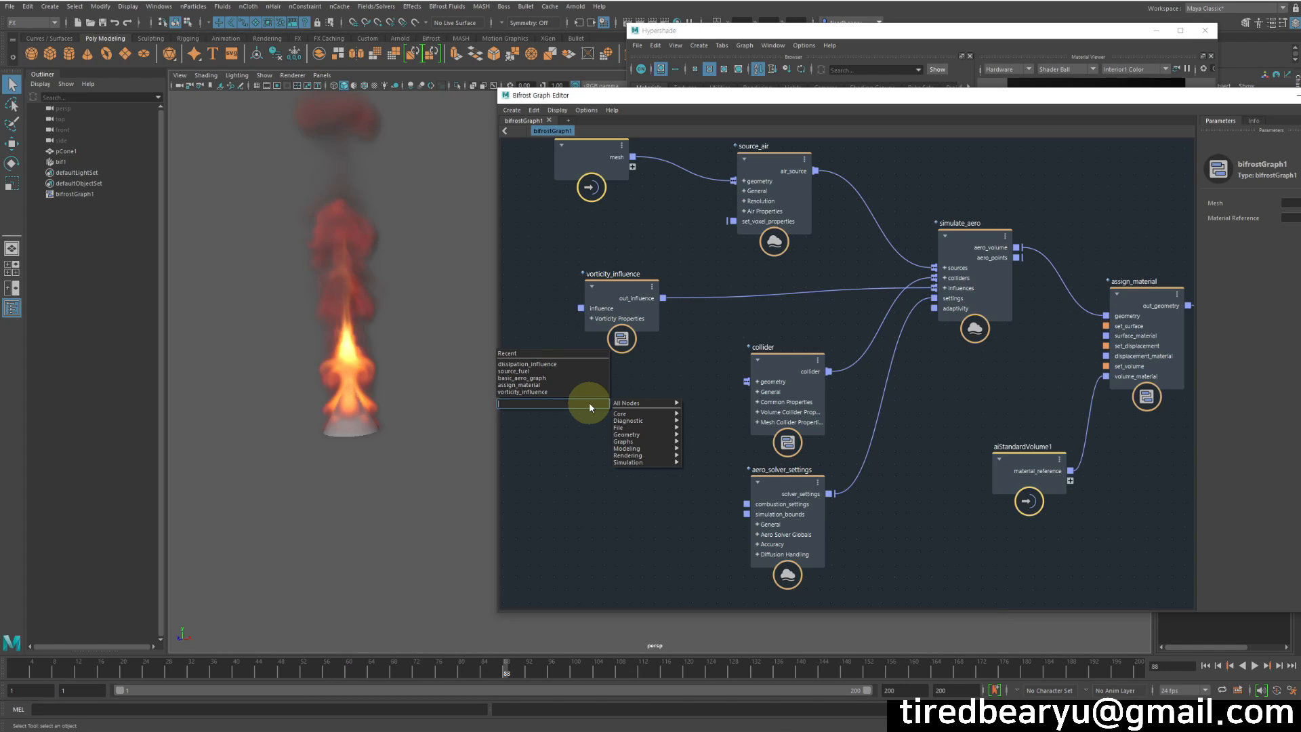
type("dis")
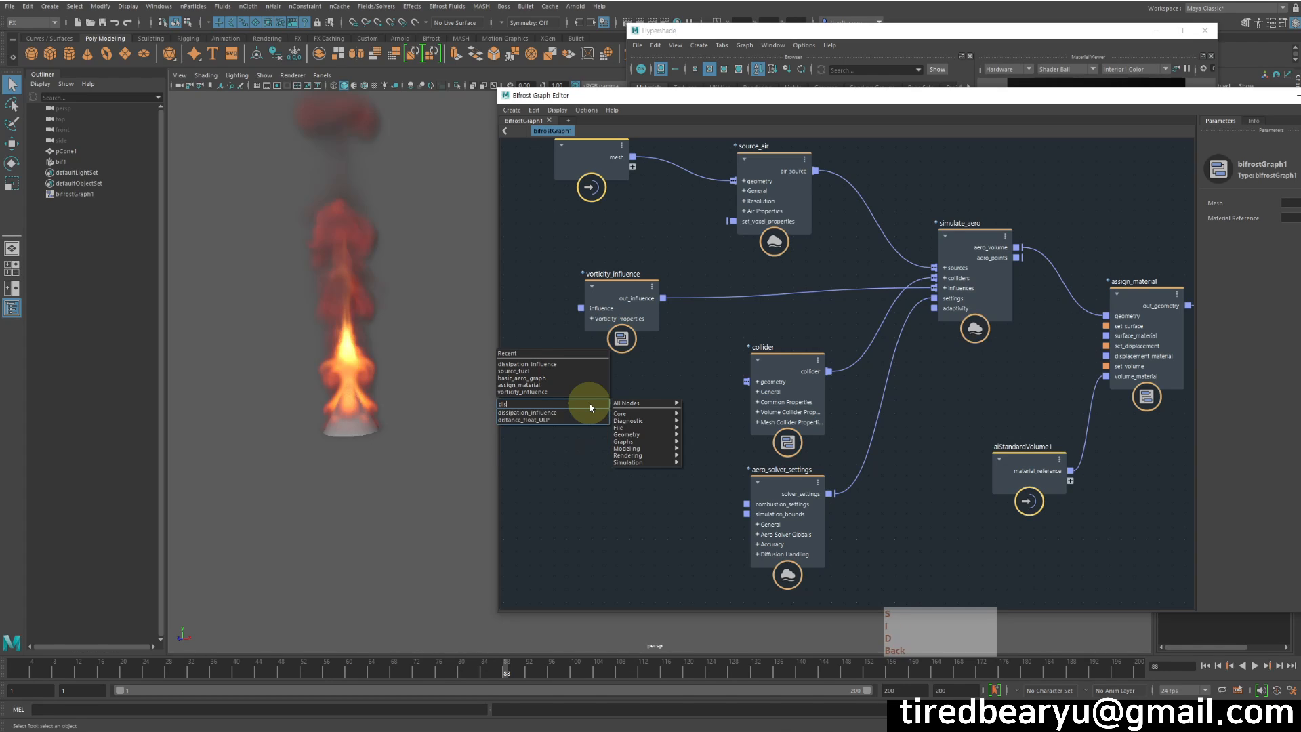
left_click(537, 413)
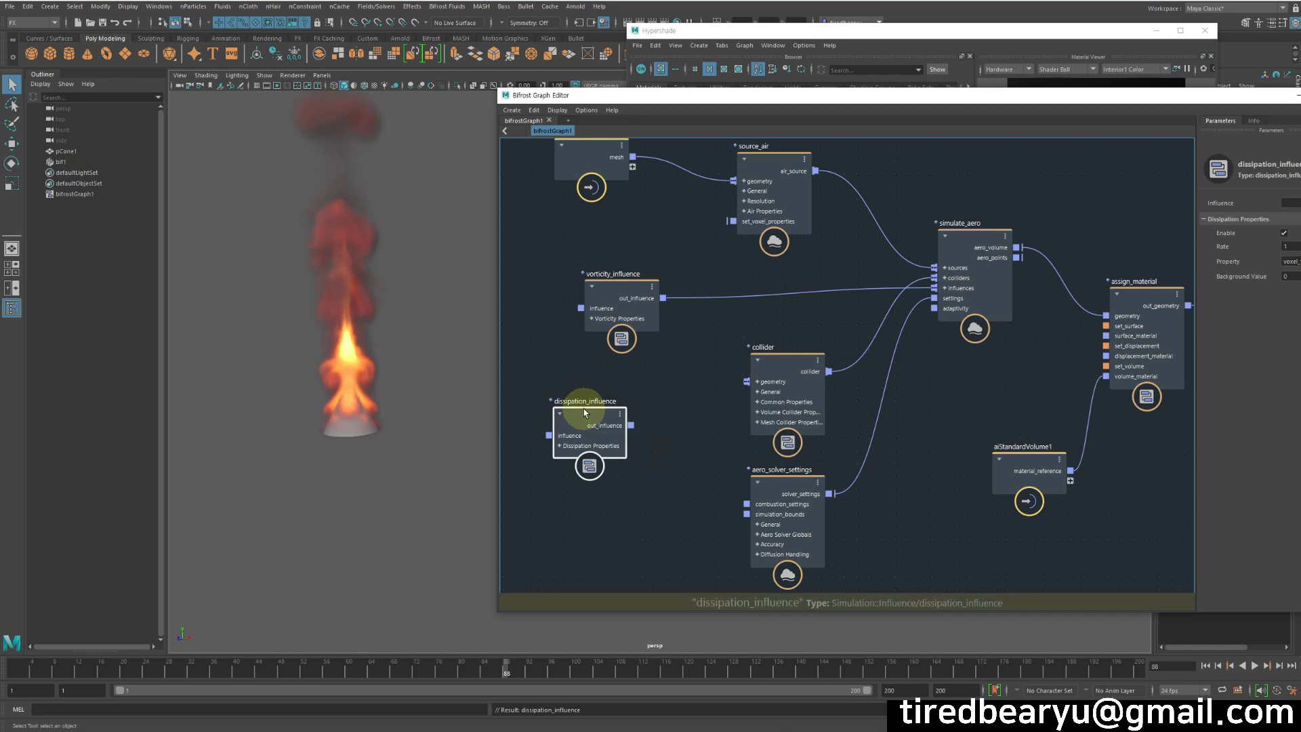
left_click_drag(583, 409, 935, 288)
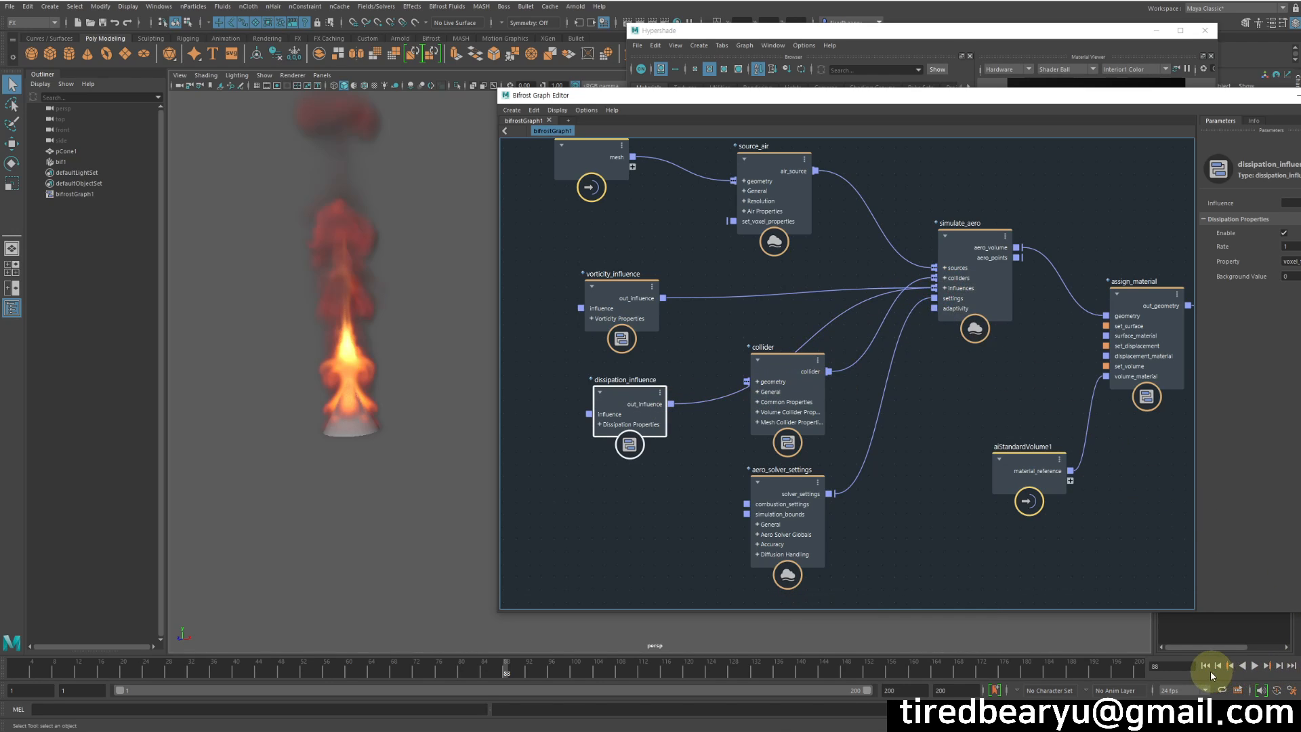
Step: Play the simulation from the start with the dissipation influence, bring the whole graph into view, and stop at about frame 136
left_click(1206, 666)
left_click(1257, 668)
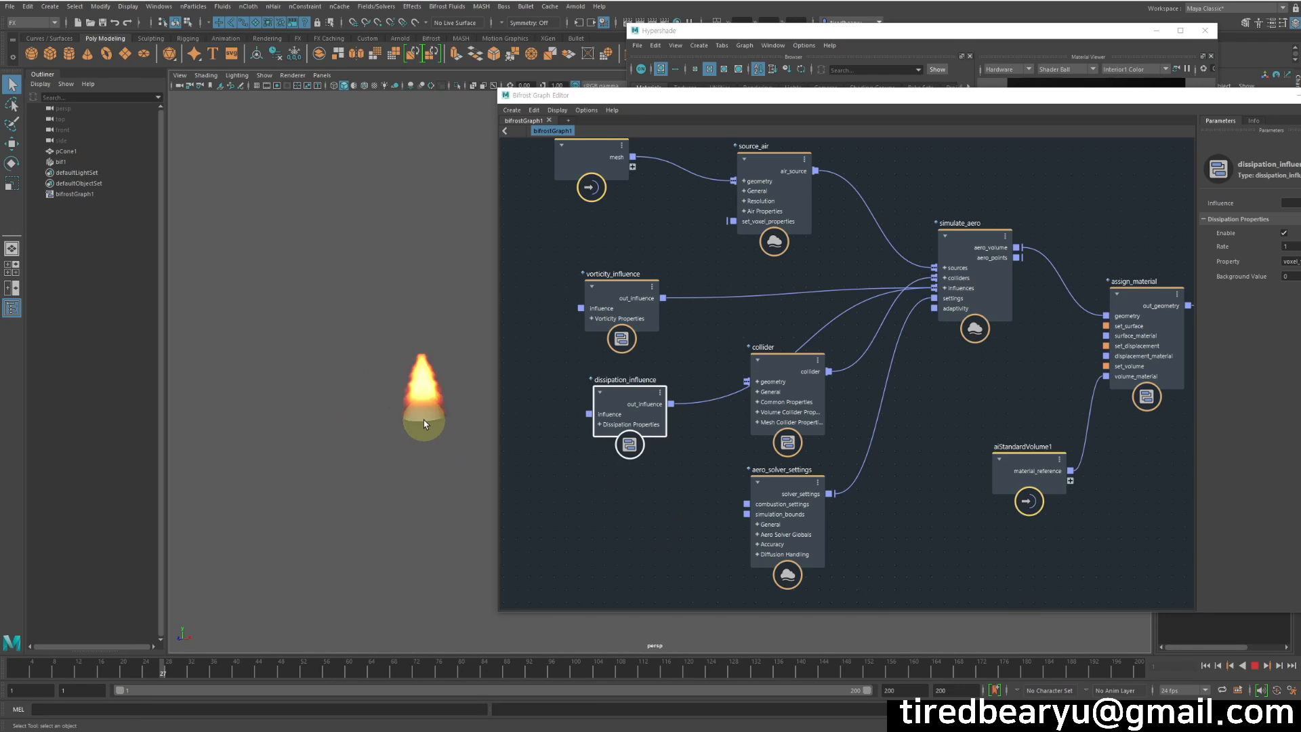
middle_click_drag(421, 434, 338, 485, "alt")
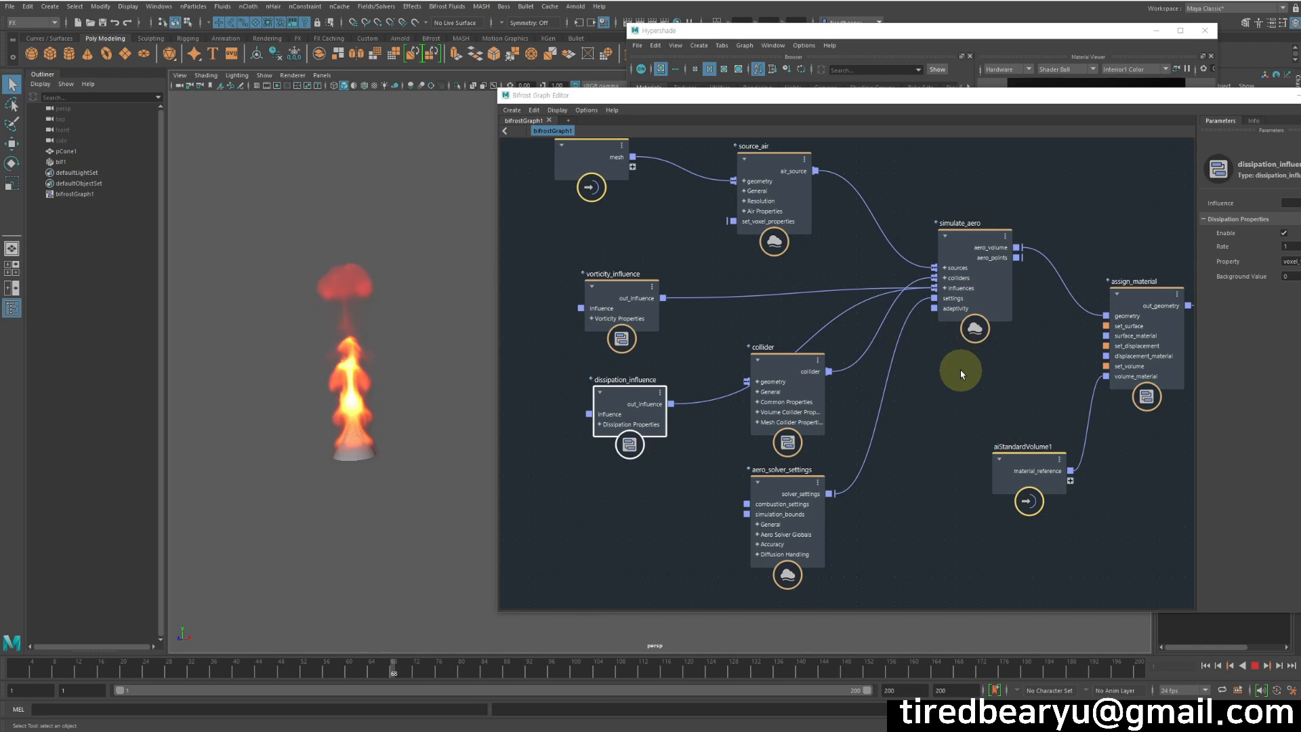
left_click(985, 293)
left_click(743, 326)
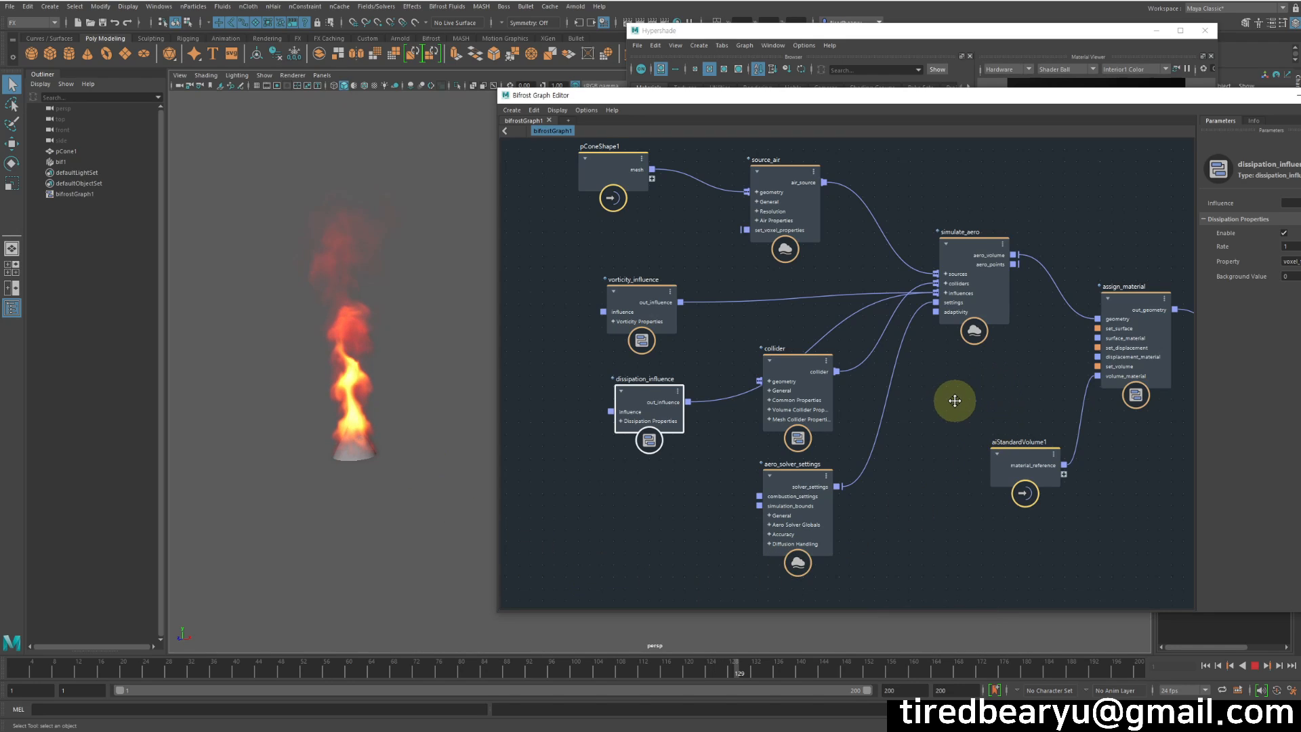
key("a")
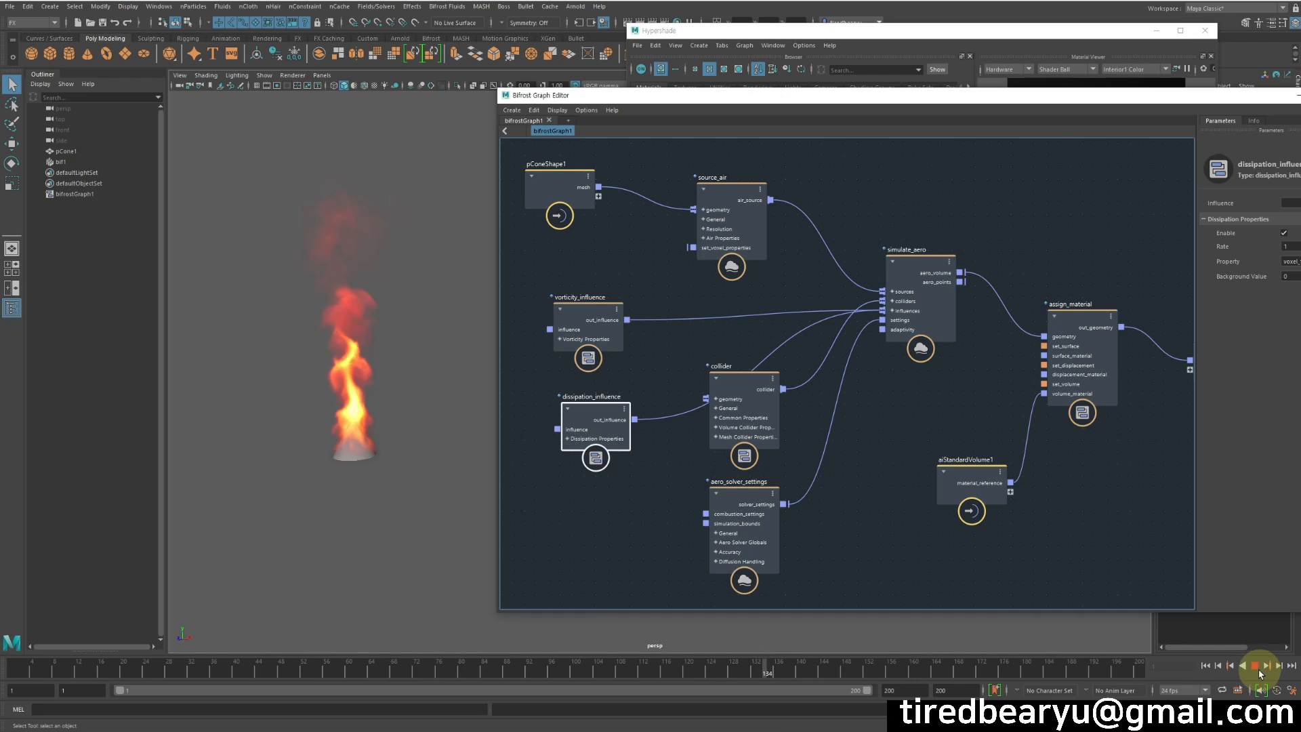
left_click(1255, 666)
Step: Set the Style of the aero_solver_settings node to fluffy
left_click(928, 261)
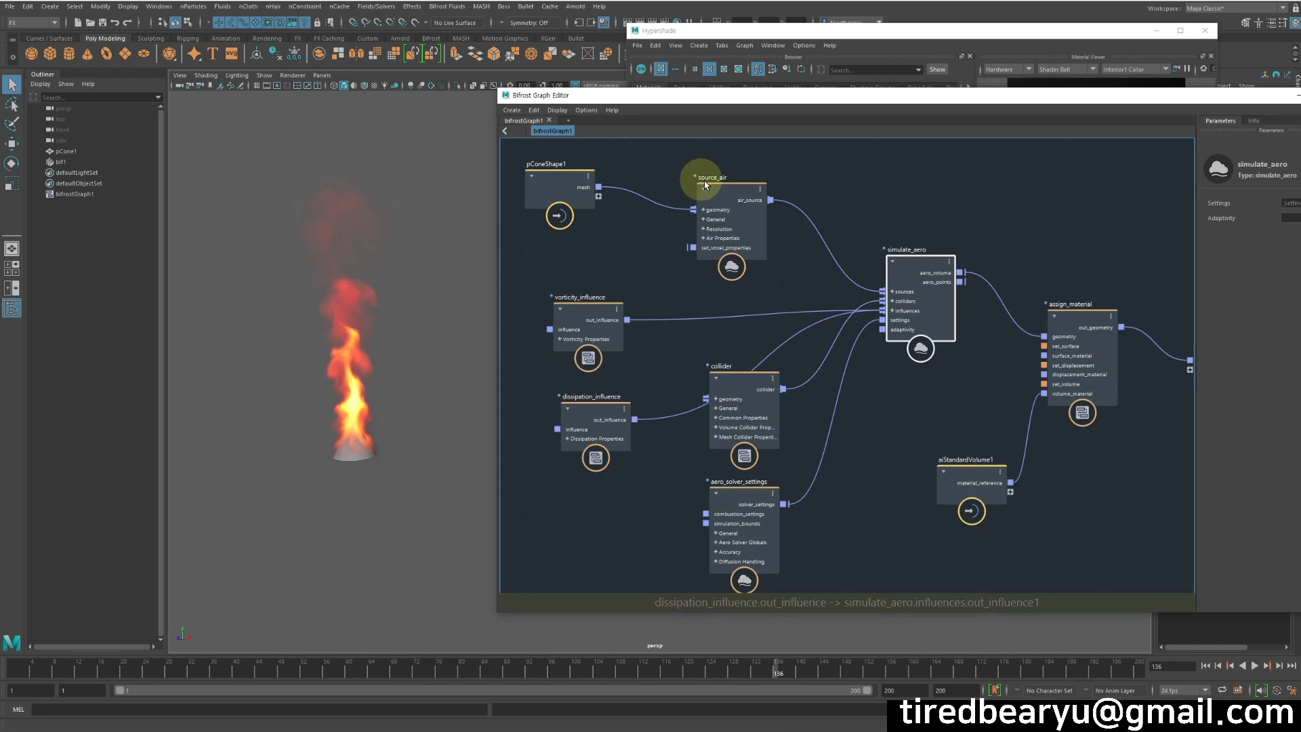
left_click(728, 190)
left_click(909, 257)
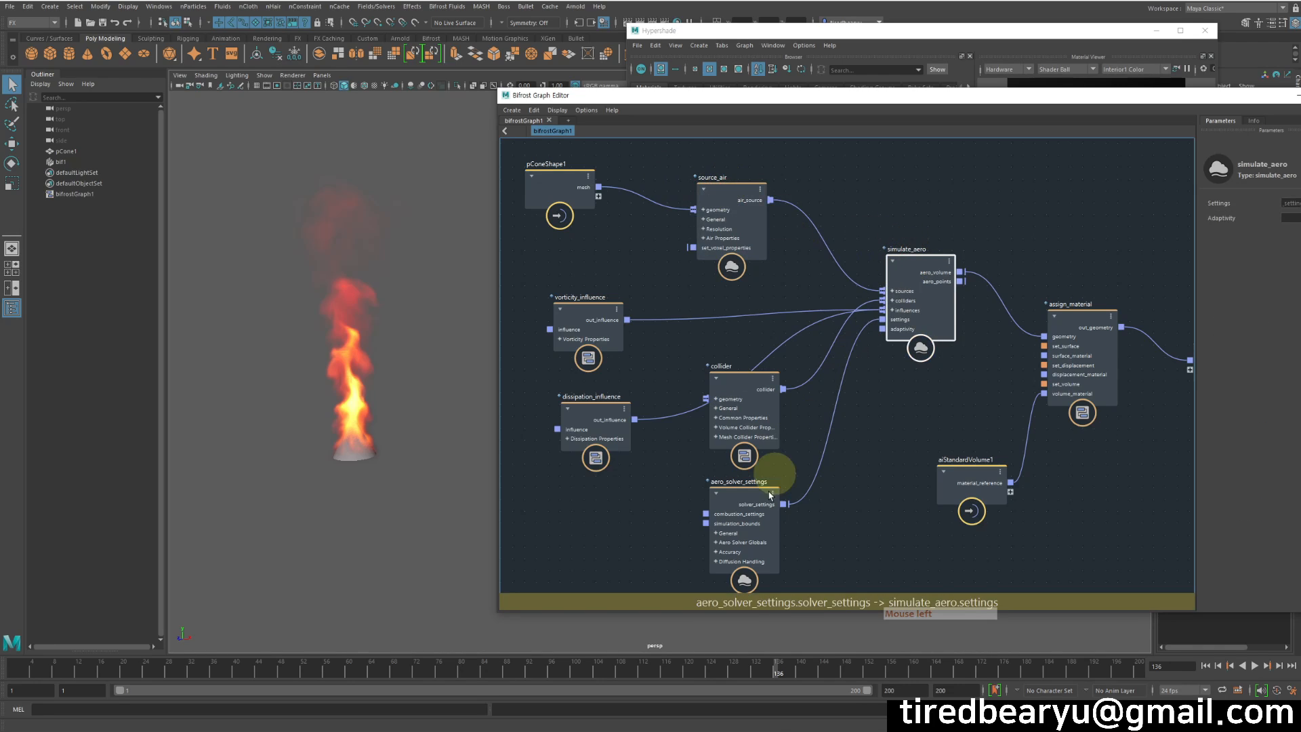
left_click(769, 494)
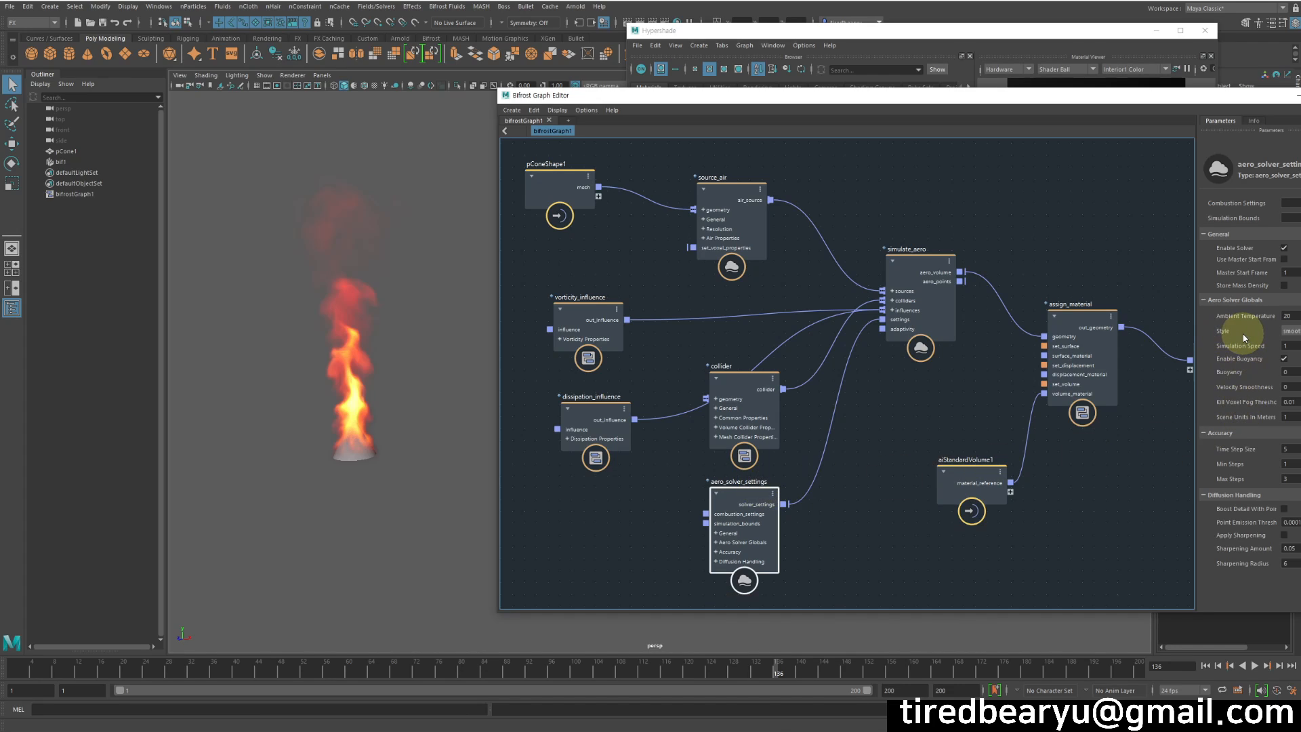
left_click(1291, 330)
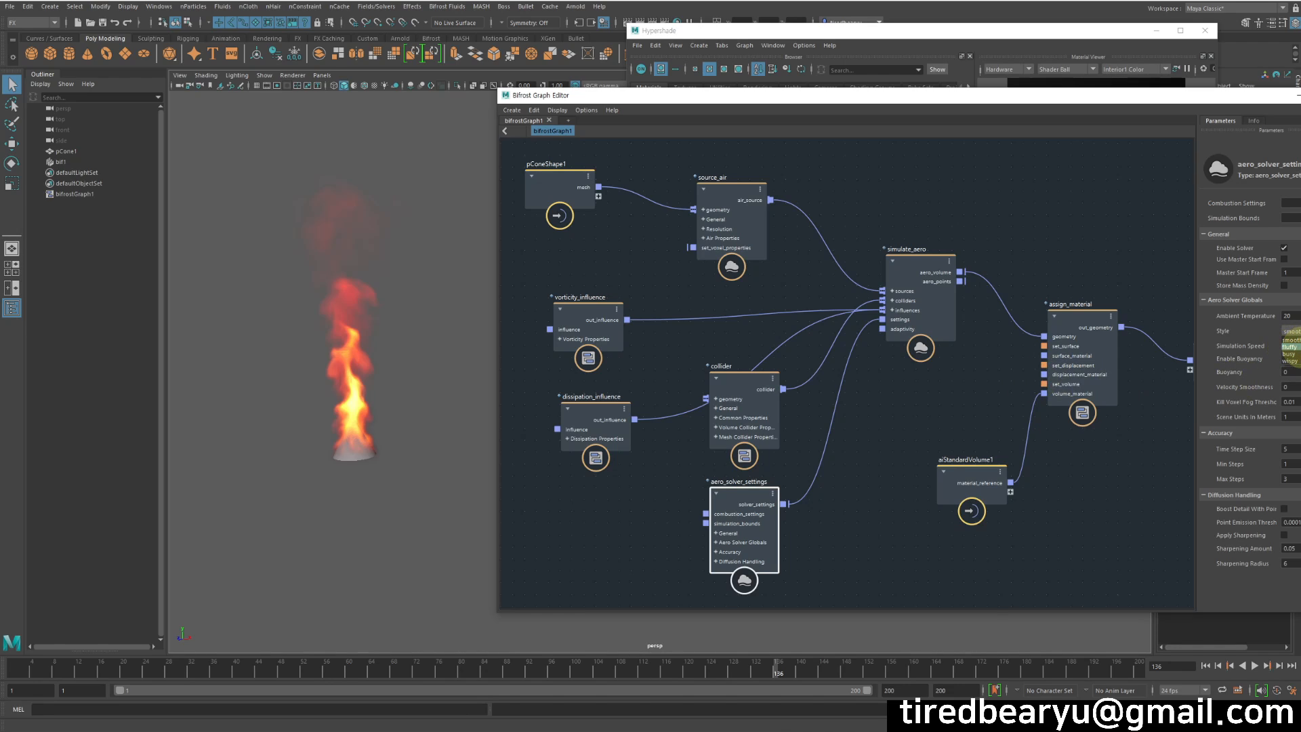
left_click(1296, 357)
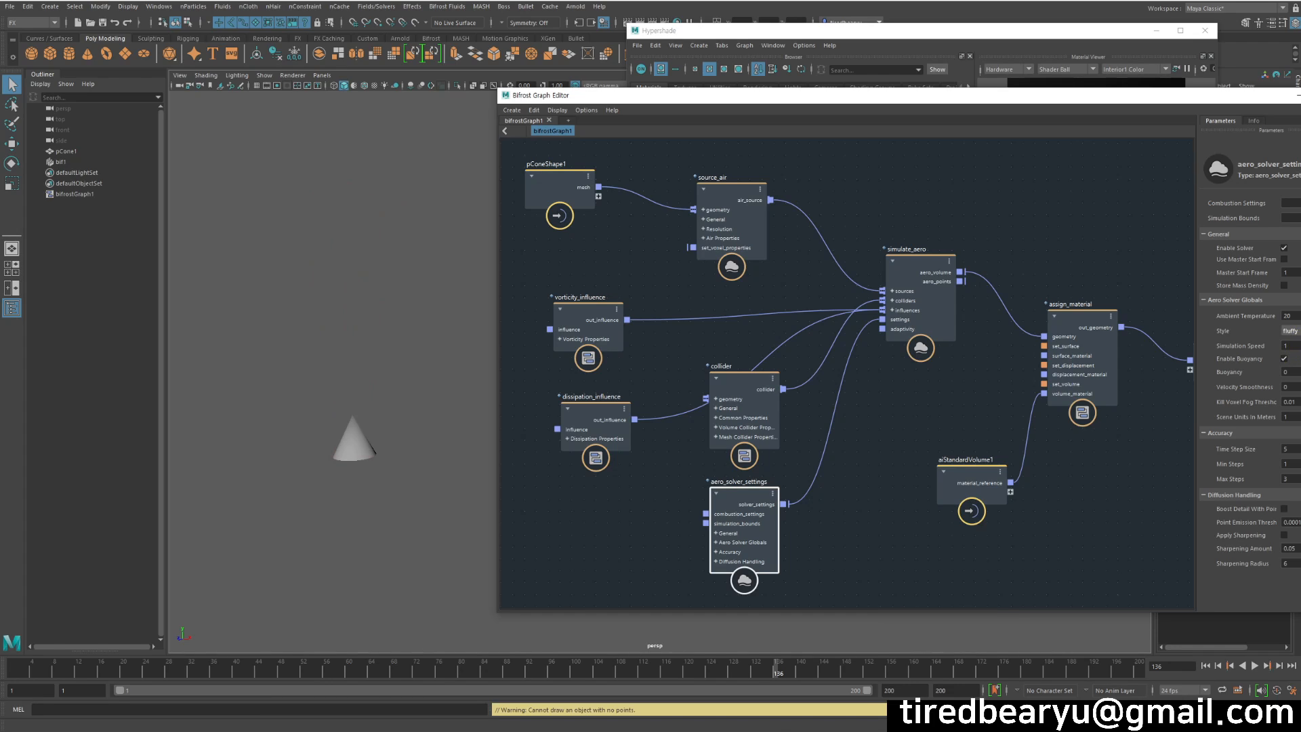
Step: Play the simulation from the first frame with the fluffy solver style
left_click(1206, 666)
left_click(1255, 665)
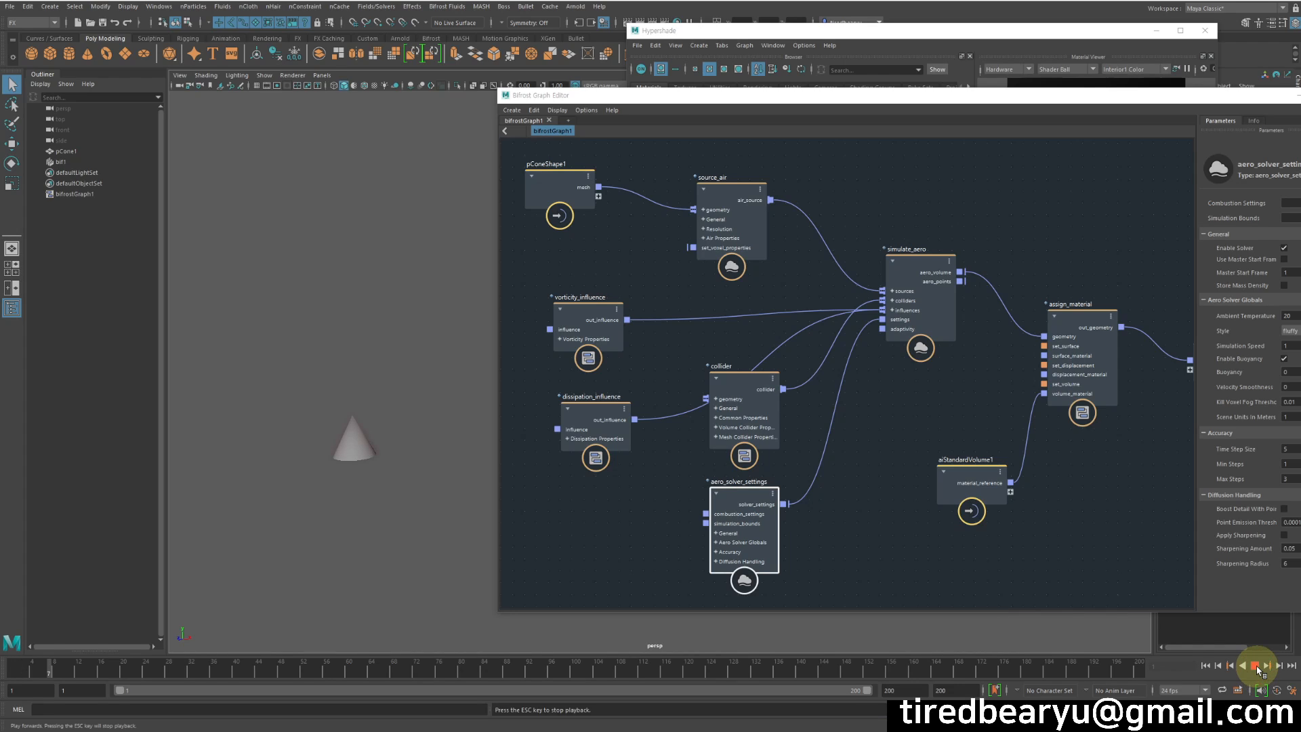